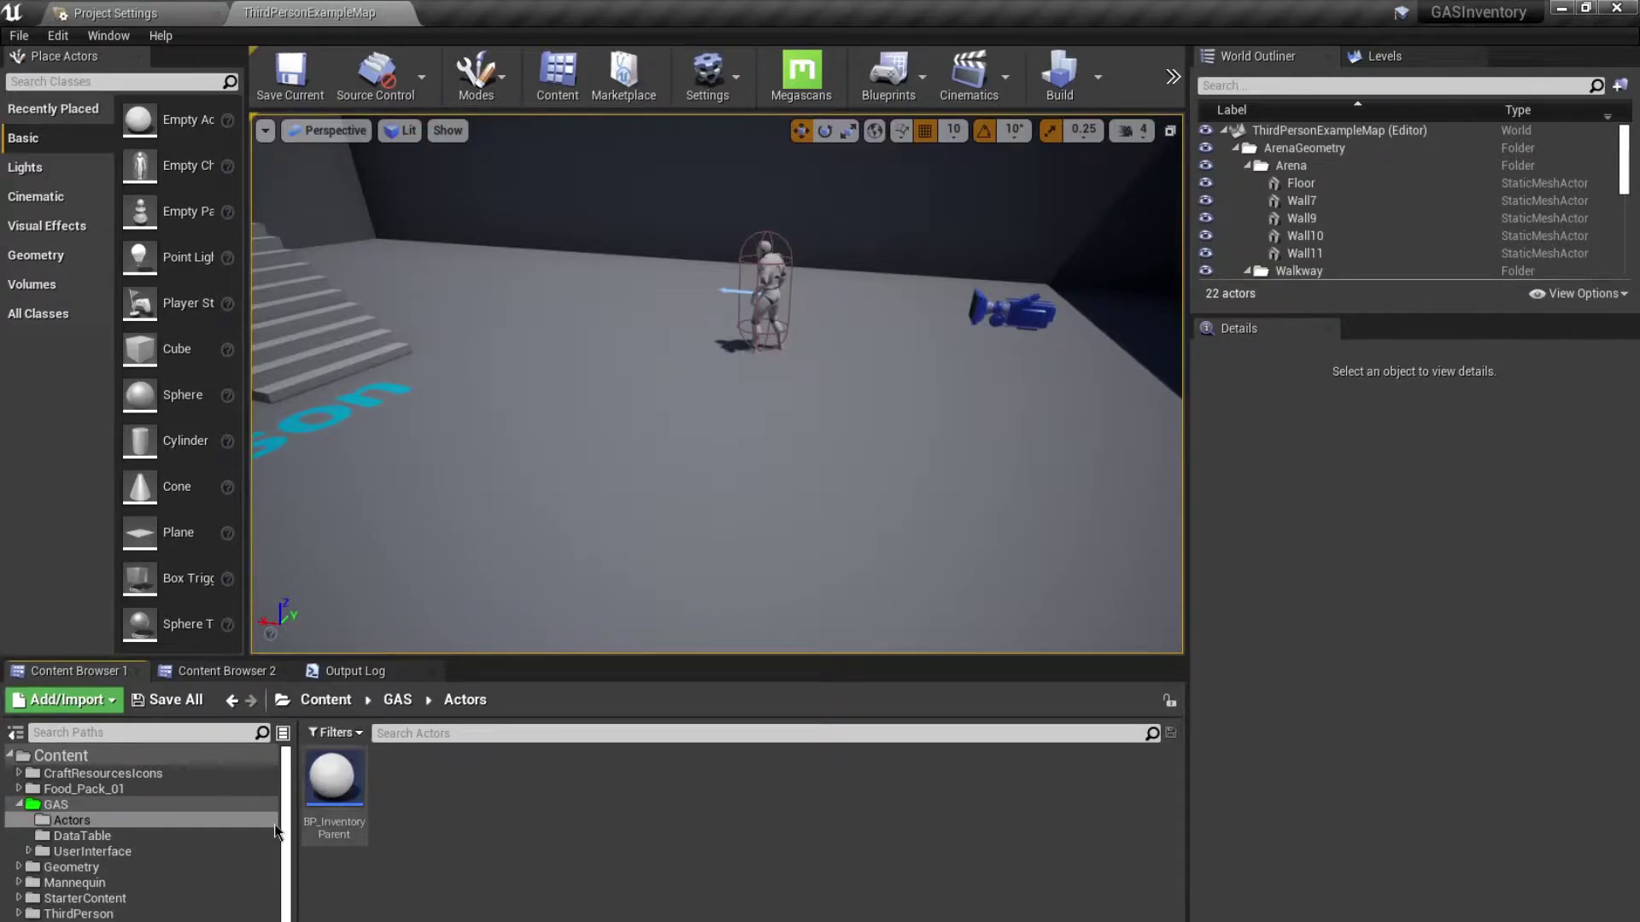
Add a DestroyActor node after ApplyGameplayEffectToSelf in BP_InventoryParent, then compile and save it.
{"action": "double_click", "coordinate": [334, 779]}
{"action": "right_click_drag", "start_coordinate": [514, 546], "coordinate": [632, 535]}
{"action": "left_click_drag", "start_coordinate": [694, 427], "coordinate": [823, 373]}
{"action": "type", "text": "des"}
{"action": "key", "text": "Return"}
{"action": "left_click", "coordinate": [280, 81]}
{"action": "left_click", "coordinate": [375, 76]}
Create a child Blueprint class of BP_InventoryParent named BP_Apple.
{"action": "left_click", "coordinate": [325, 12]}
{"action": "left_click", "coordinate": [343, 783]}
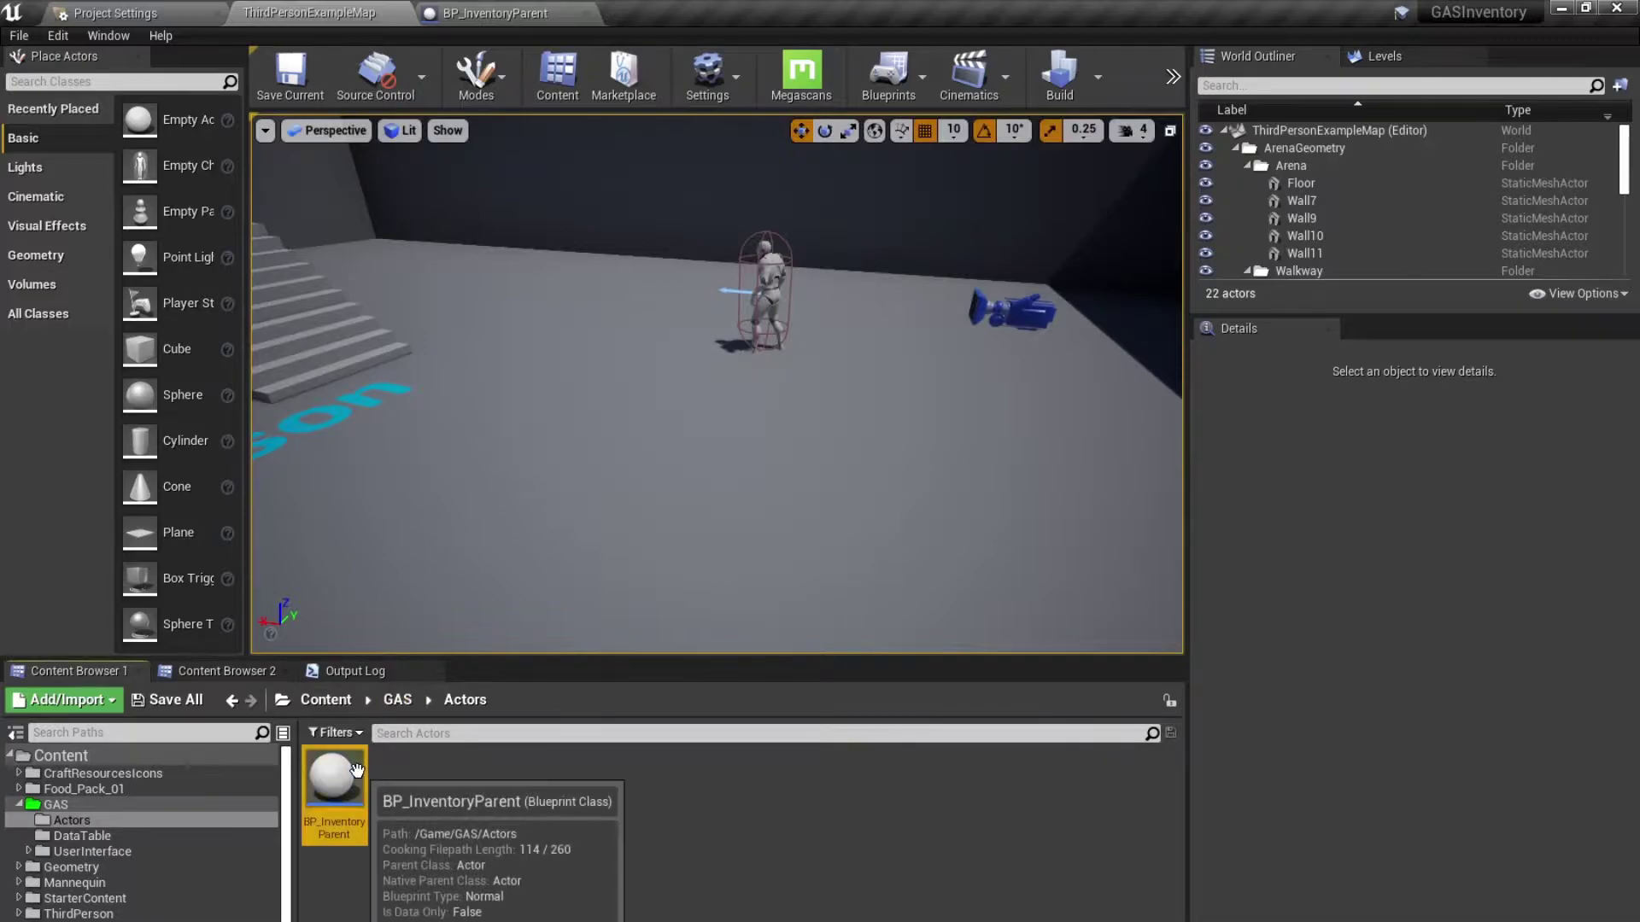
{"action": "right_click", "coordinate": [344, 783]}
{"action": "left_click", "coordinate": [473, 305]}
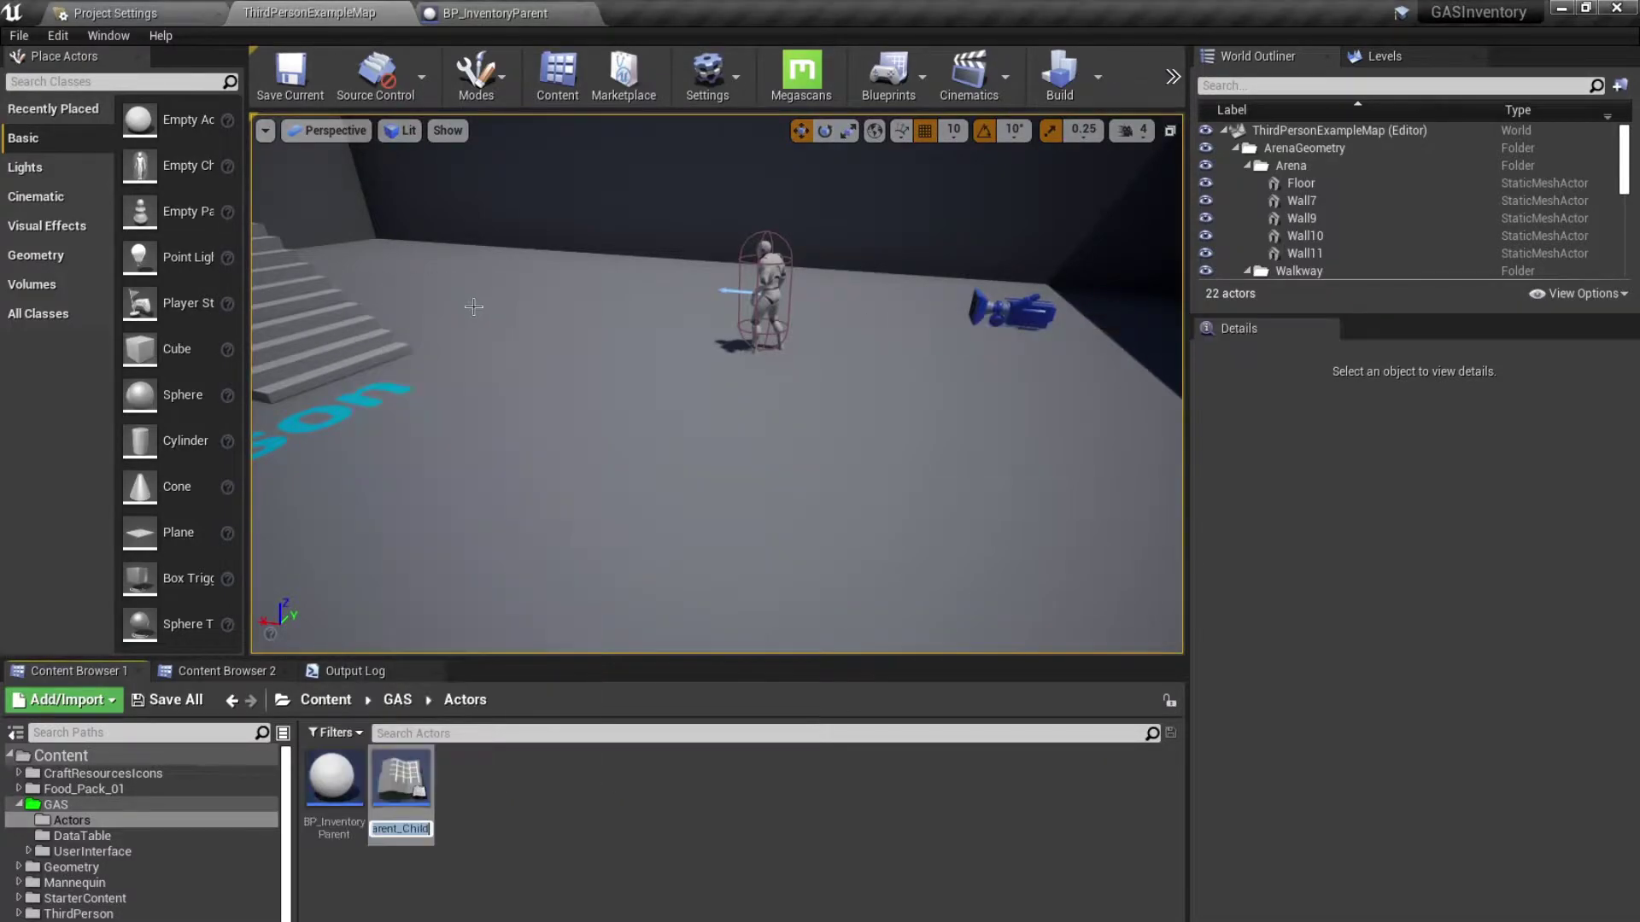
{"action": "key", "text": "BackSpace"}
{"action": "key", "text": "BackSpace"}
{"action": "key", "text": "BackSpace"}
{"action": "key", "text": "BackSpace"}
{"action": "key", "text": "BackSpace"}
{"action": "key", "text": "BackSpace"}
{"action": "key", "text": "BackSpace"}
{"action": "key", "text": "BackSpace"}
{"action": "key", "text": "BackSpace"}
{"action": "type", "text": "BP"}
{"action": "key", "text": "Return"}
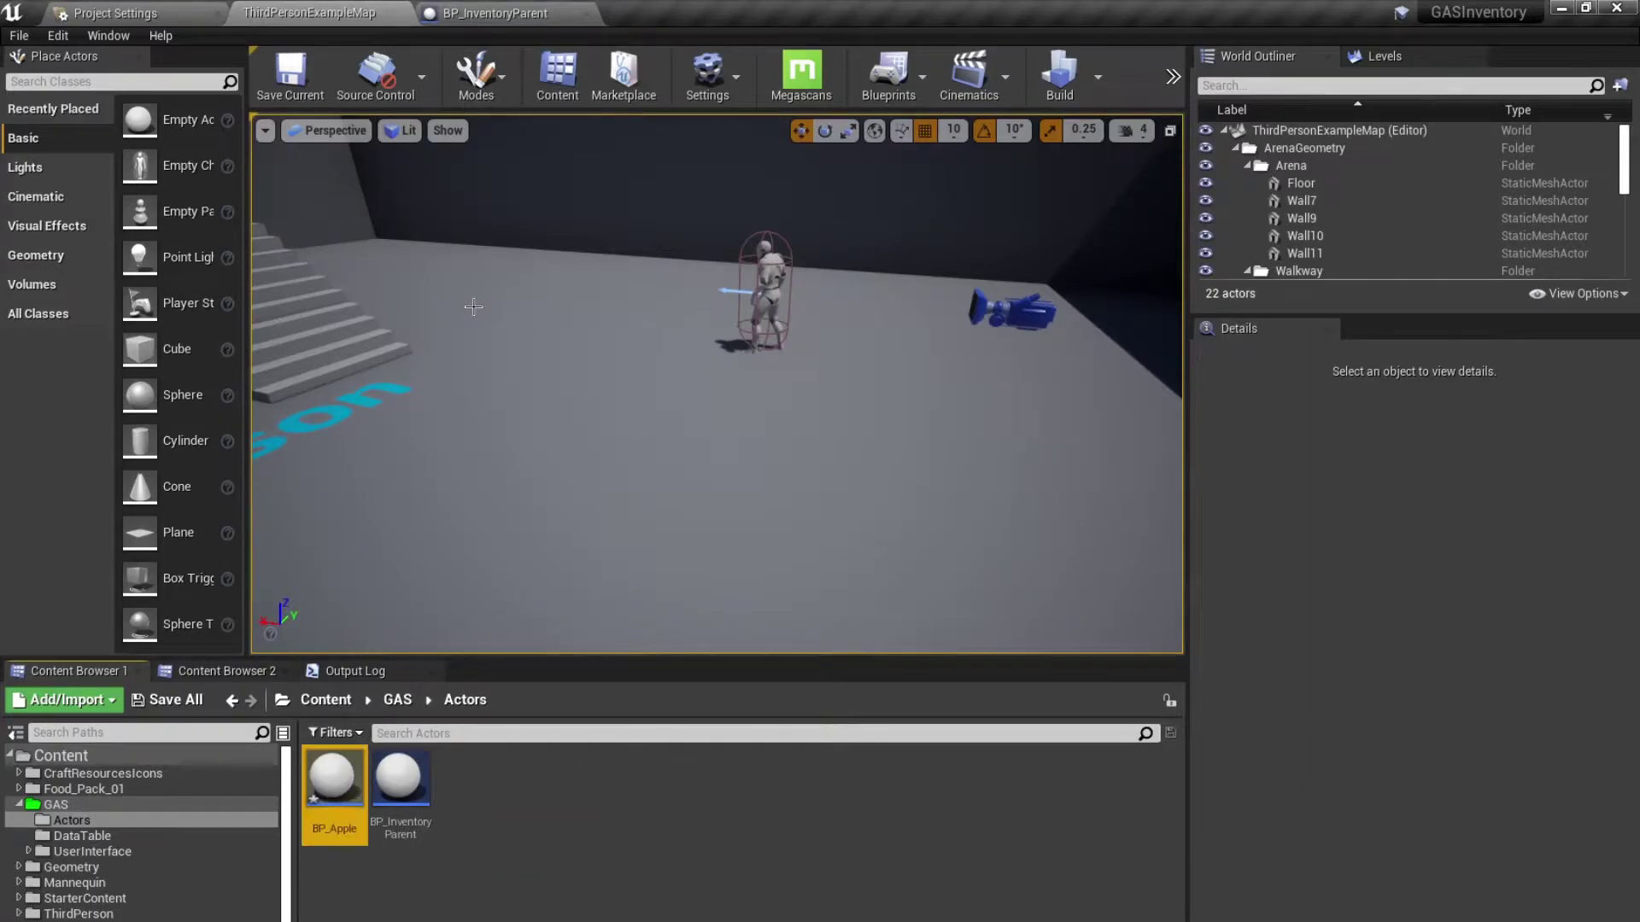
Set BP_Apple's Mesh class default to Food_Fruit_Apple_01 and save the Blueprint.
{"action": "double_click", "coordinate": [357, 776]}
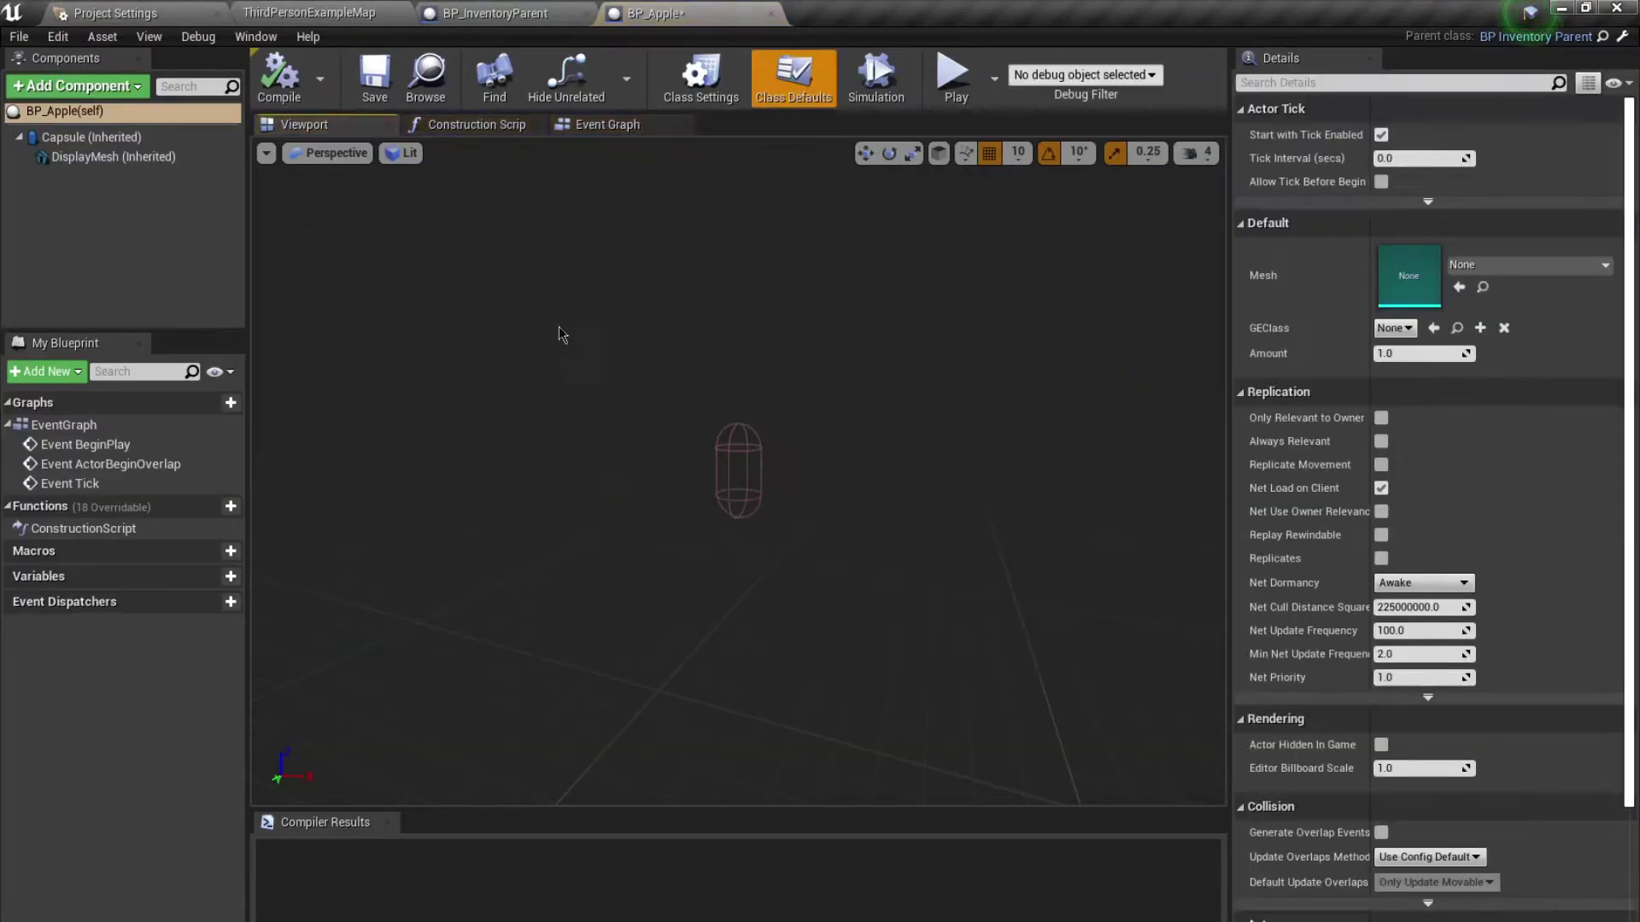
{"action": "left_click", "coordinate": [771, 14]}
{"action": "left_click", "coordinate": [308, 12]}
{"action": "double_click", "coordinate": [342, 775]}
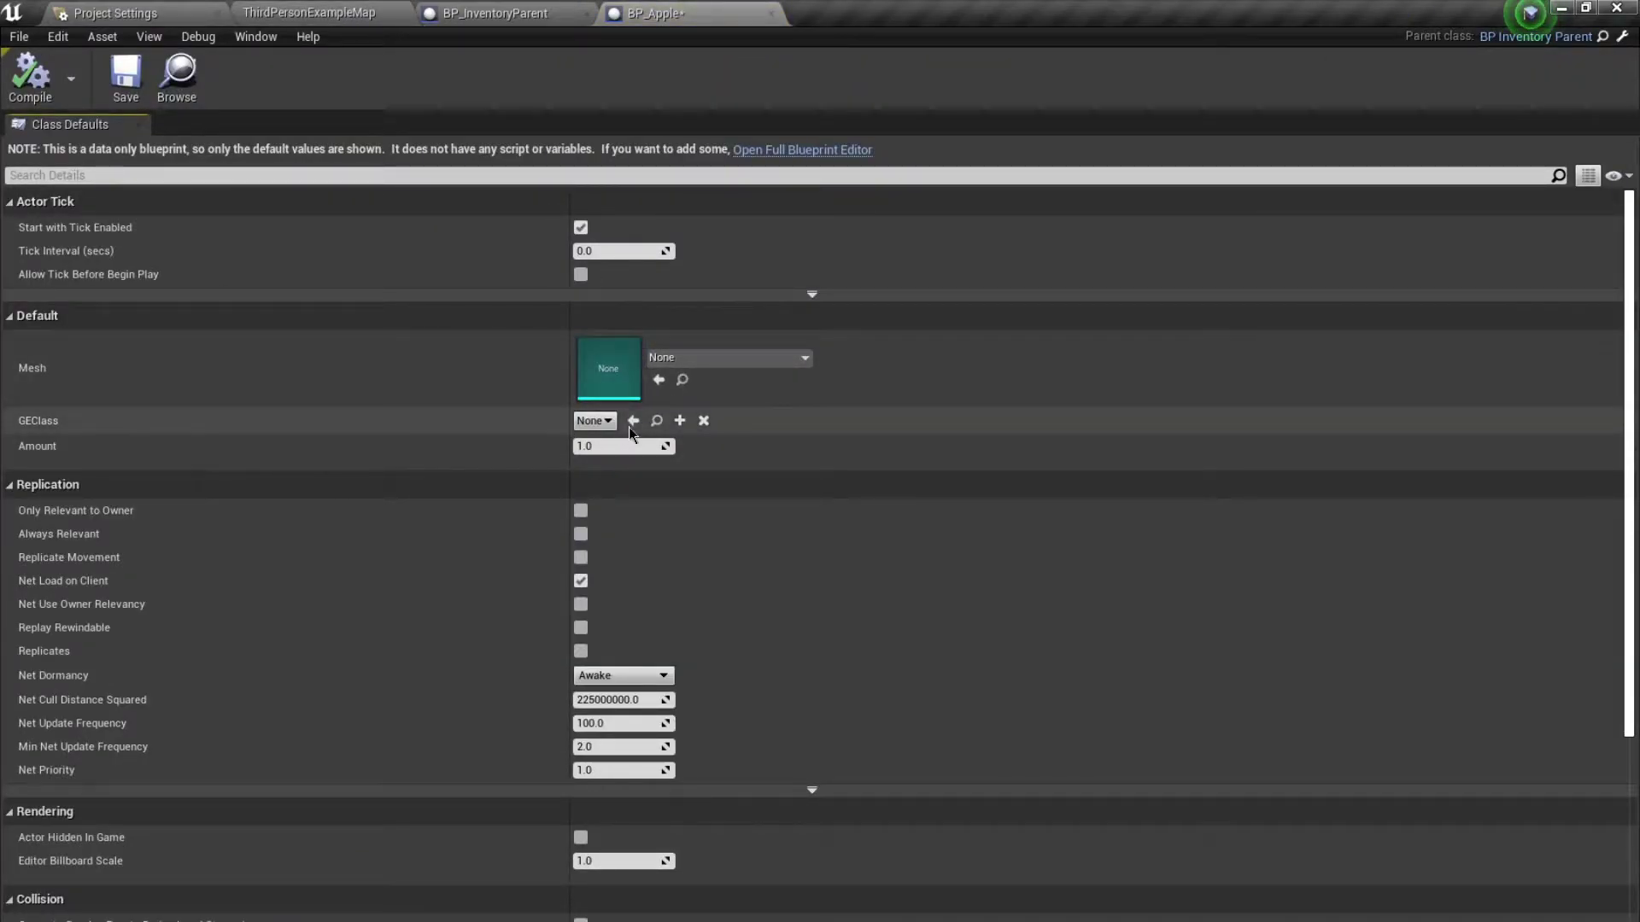
{"action": "left_click", "coordinate": [125, 75]}
{"action": "left_click", "coordinate": [705, 358]}
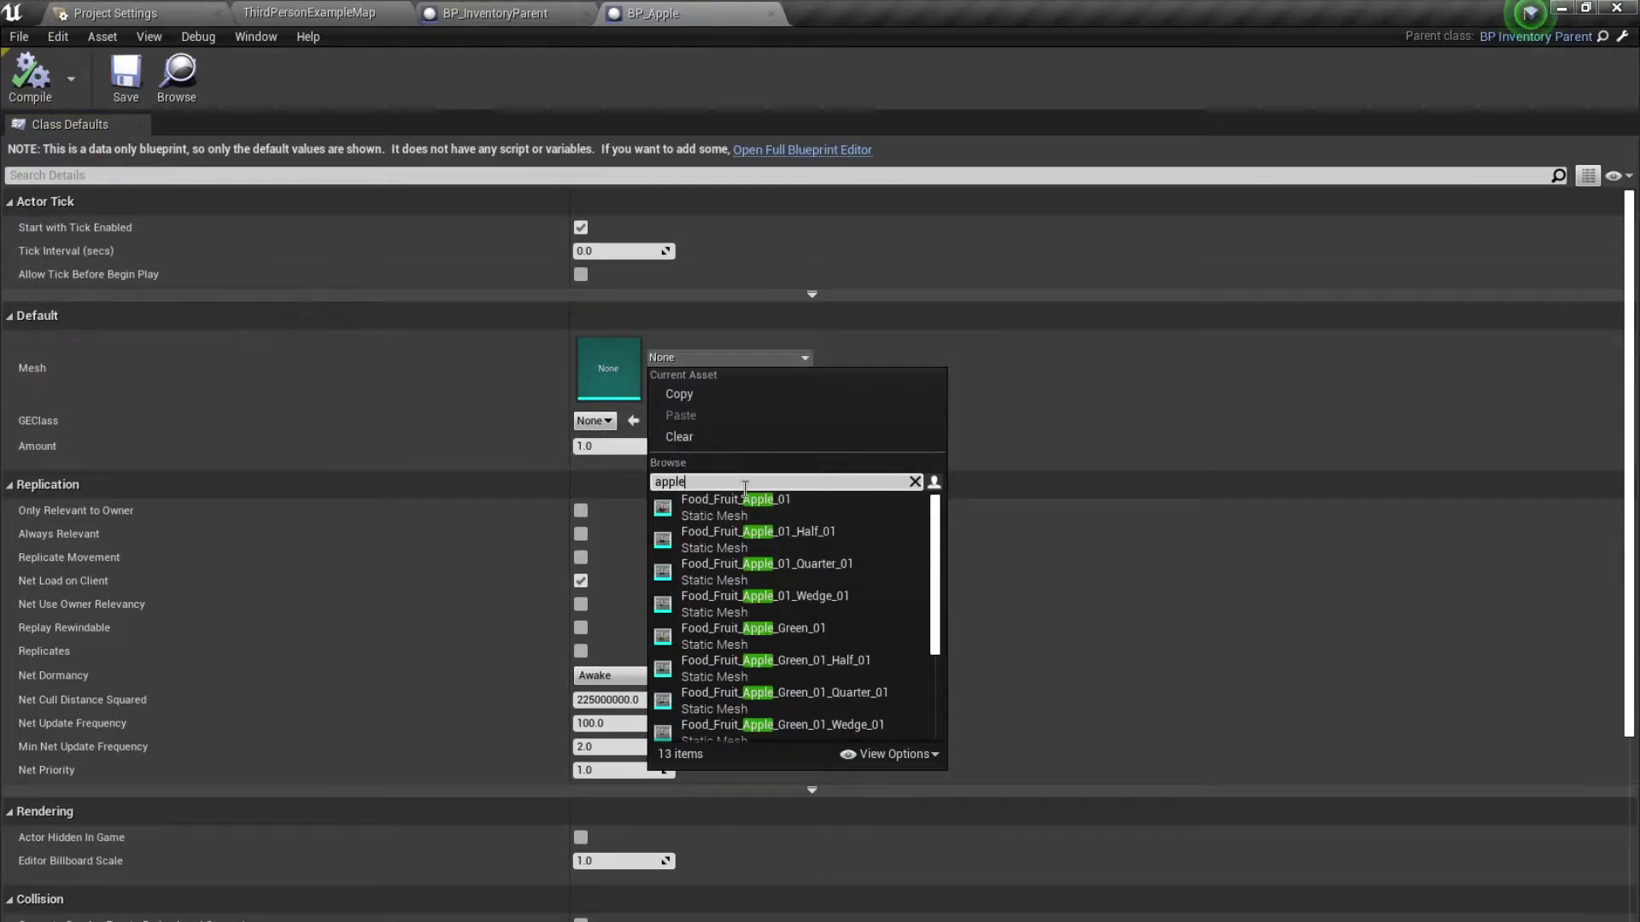
{"action": "left_click", "coordinate": [750, 504]}
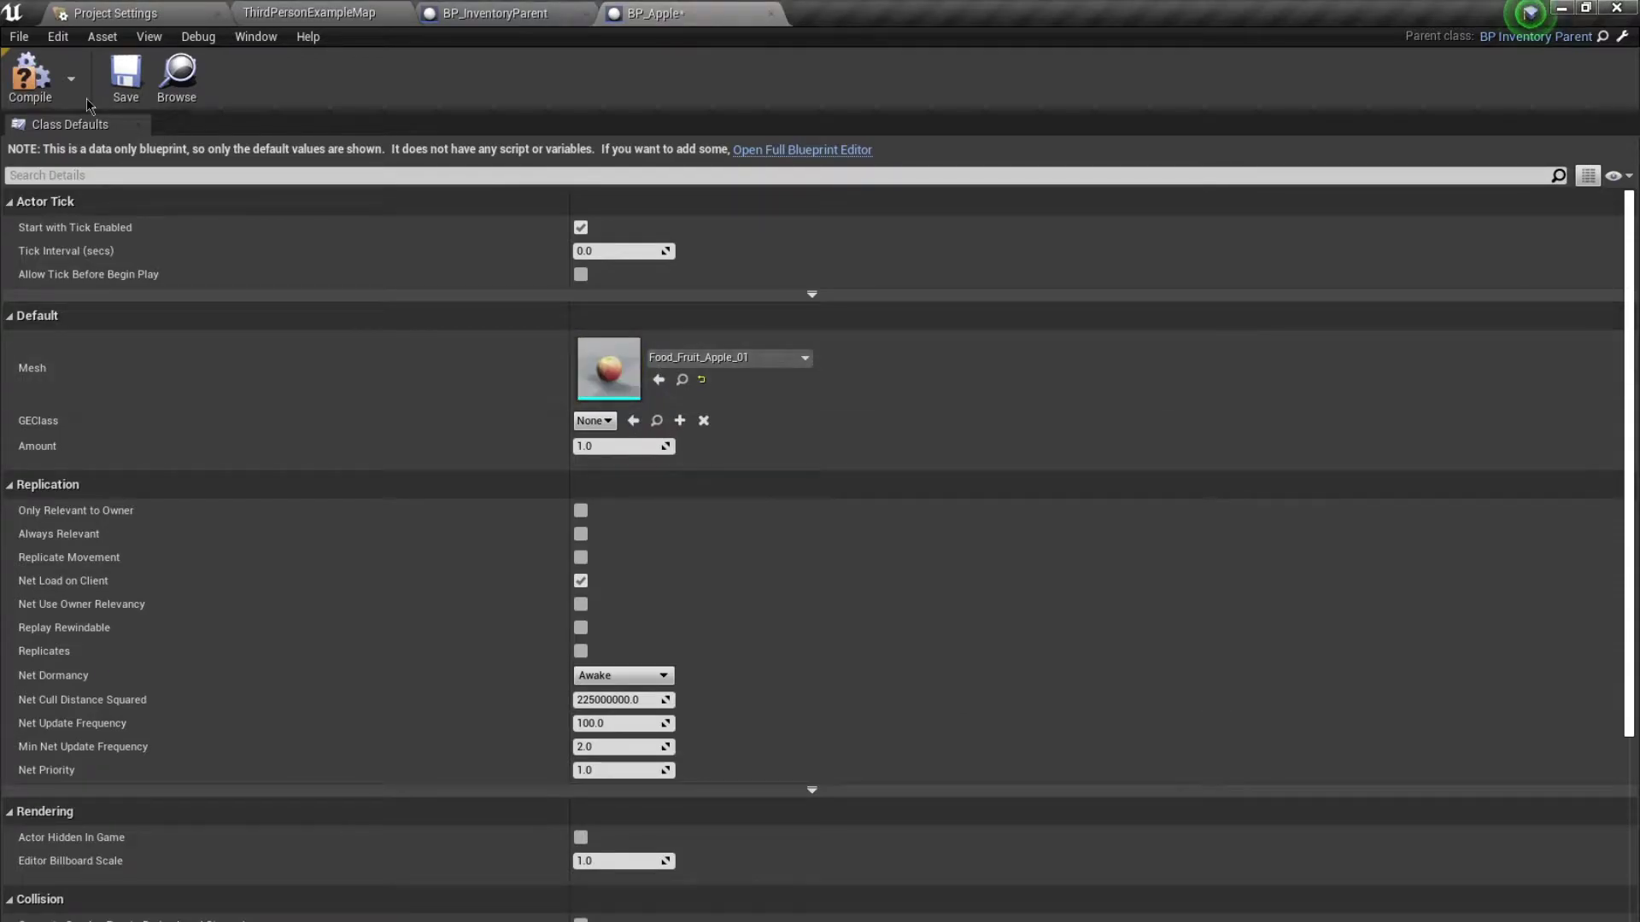
{"action": "left_click", "coordinate": [325, 12]}
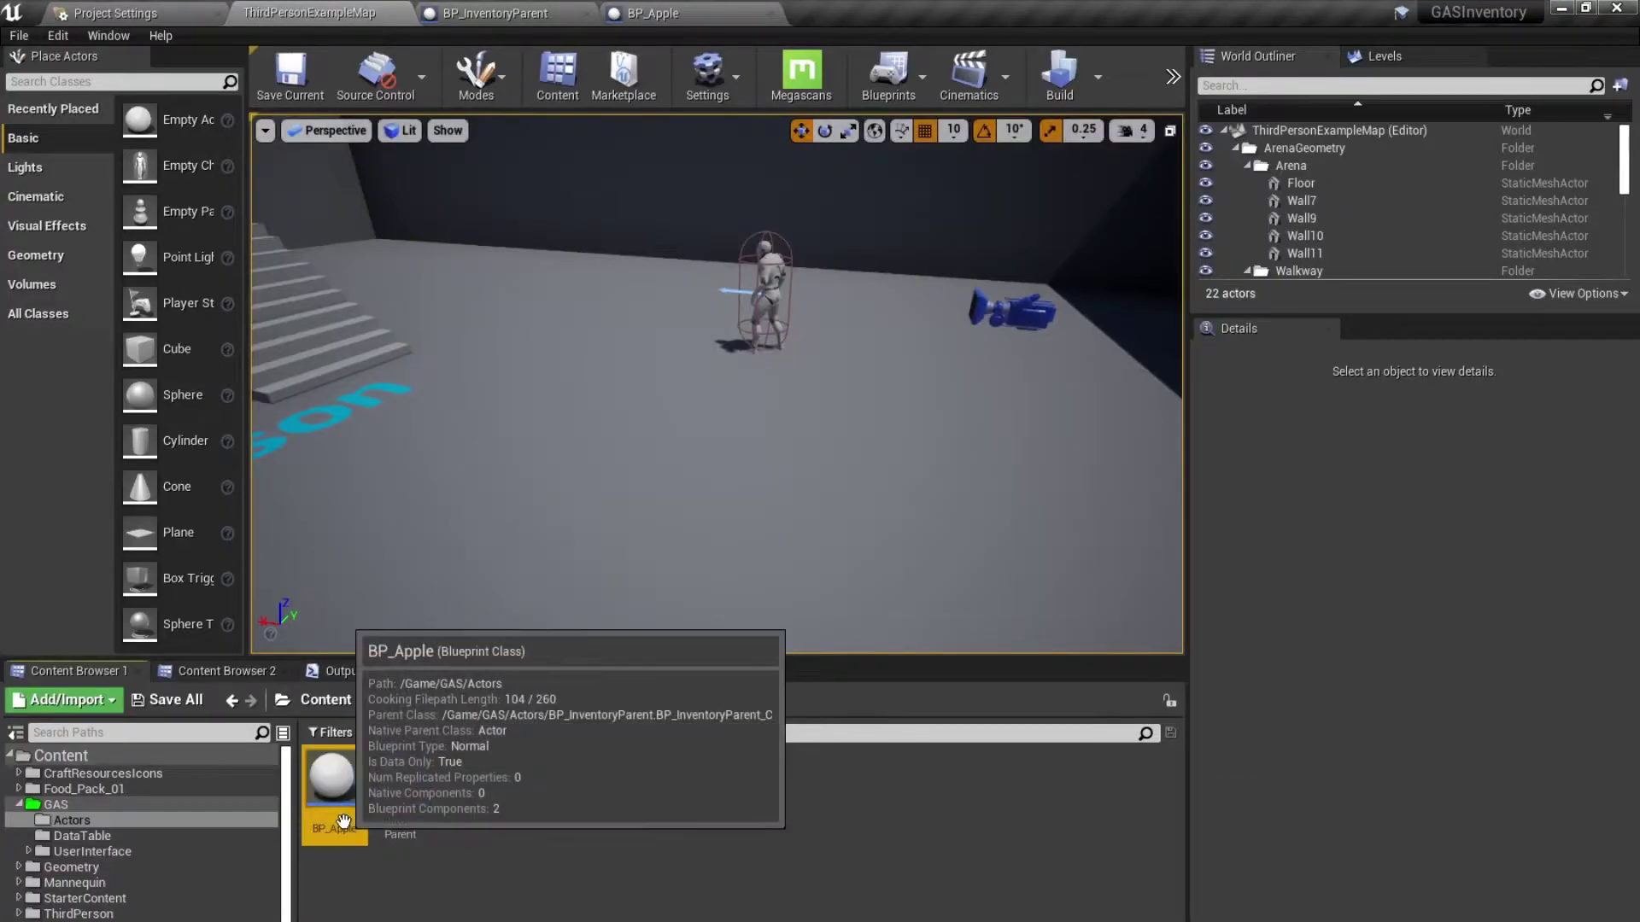
Duplicate BP_Apple and name the copy BP_Orange.
{"action": "left_click", "coordinate": [332, 778]}
{"action": "key", "text": "ctrl+w"}
{"action": "key", "text": "BackSpace"}
{"action": "key", "text": "BackSpace"}
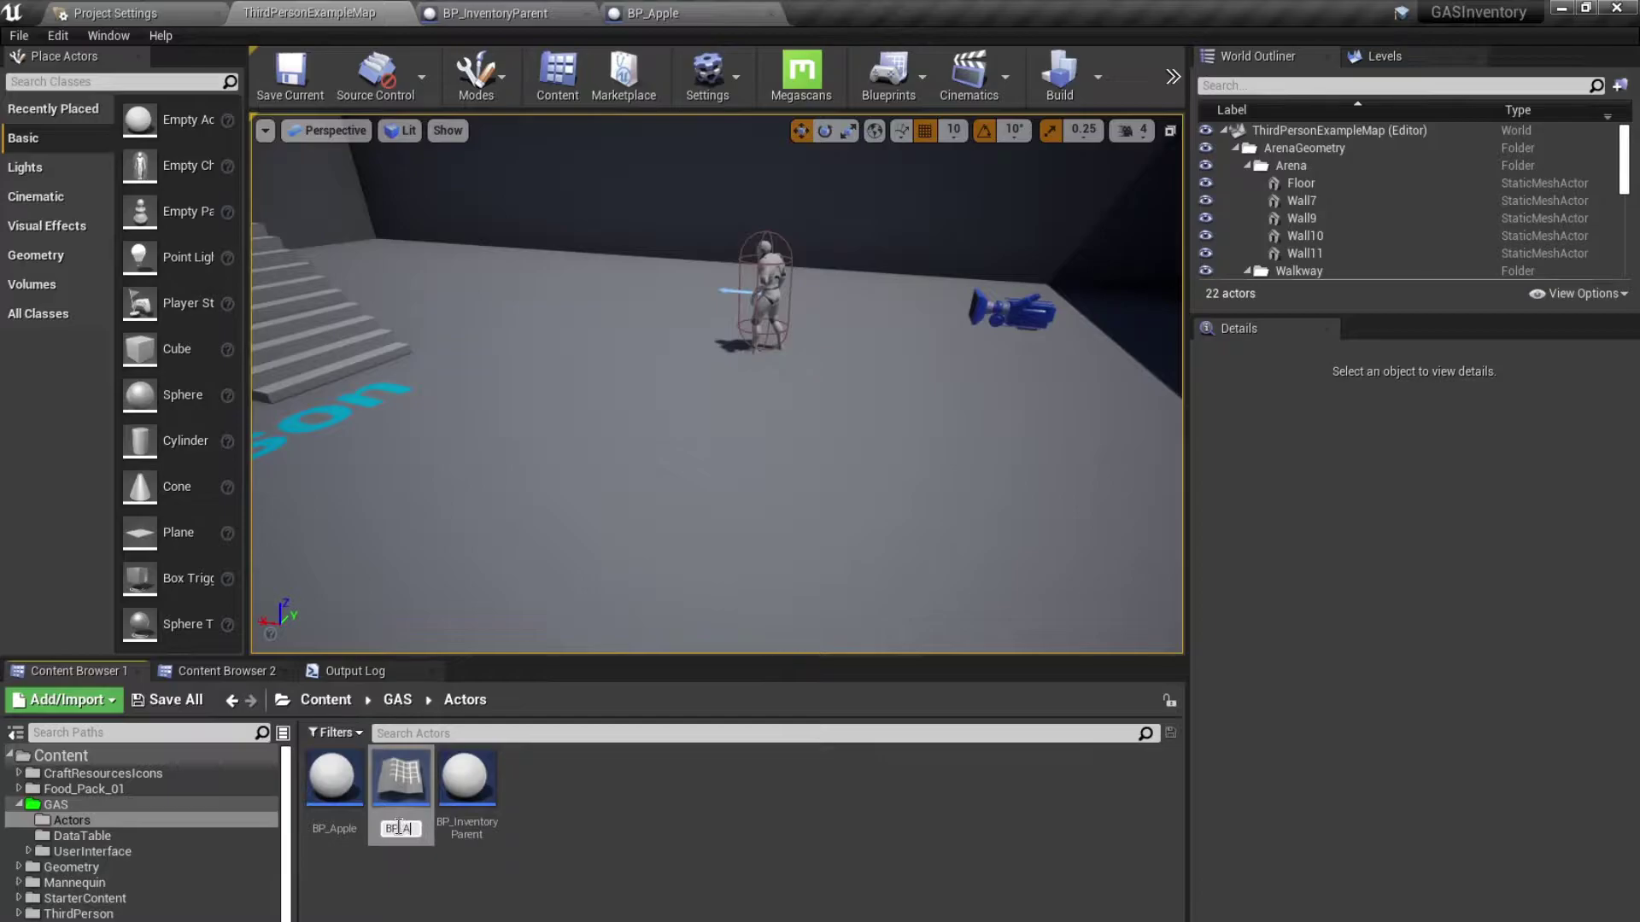
{"action": "type", "text": "Orange"}
{"action": "key", "text": "Return"}
Set BP_Orange's Mesh to Food_Fruit_Orange_01, then compile and save it.
{"action": "double_click", "coordinate": [398, 827]}
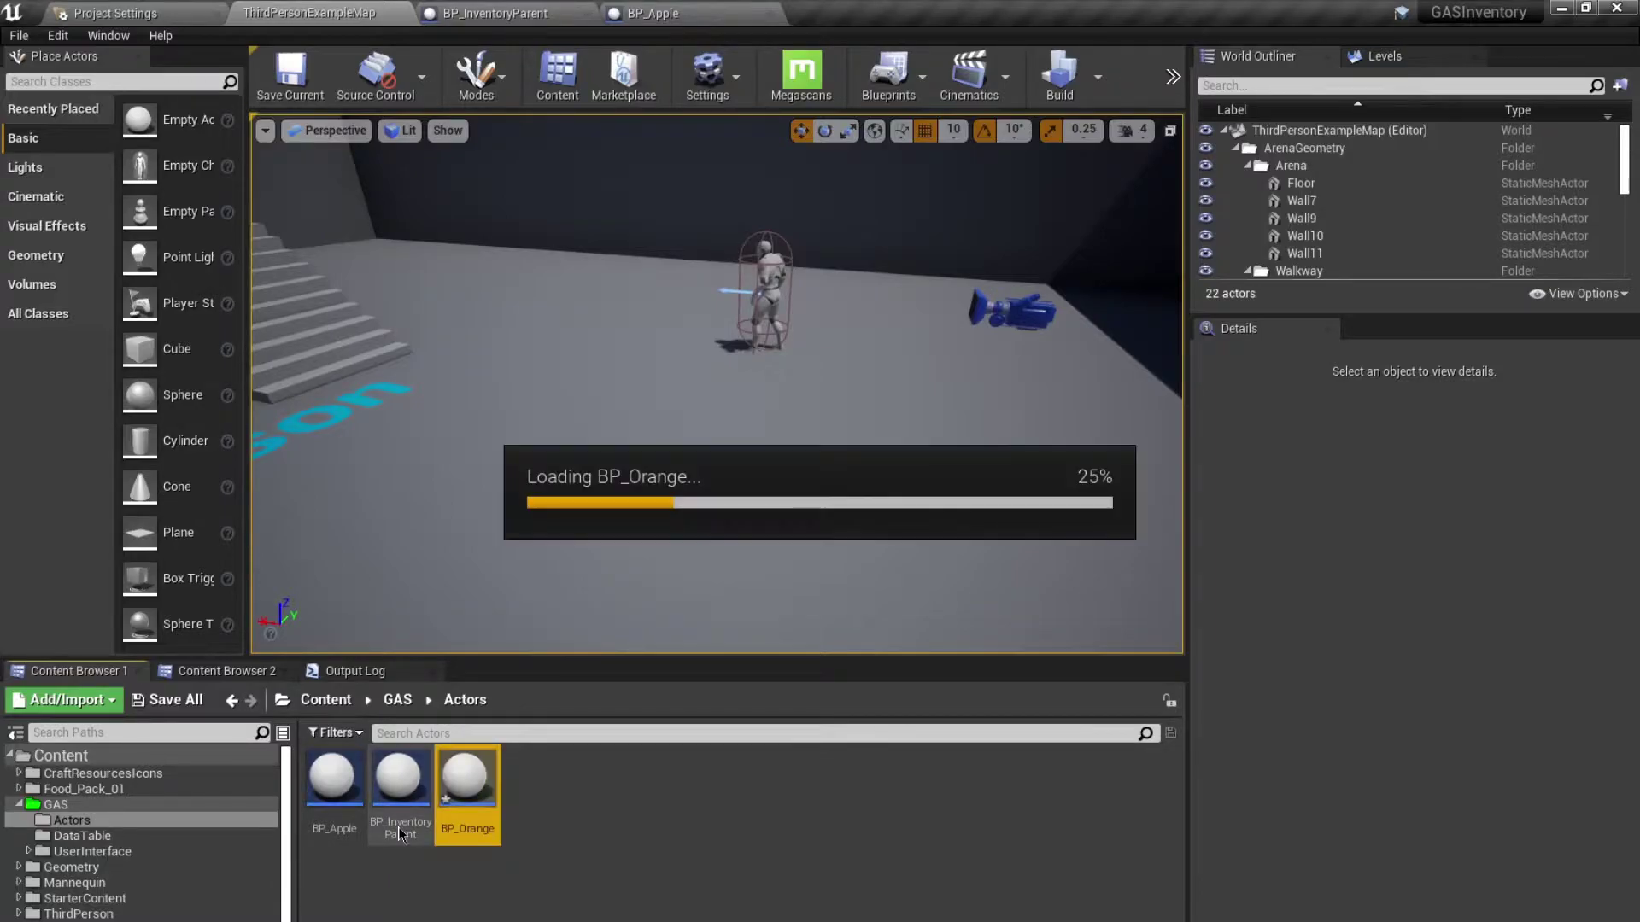
{"action": "left_click", "coordinate": [675, 359]}
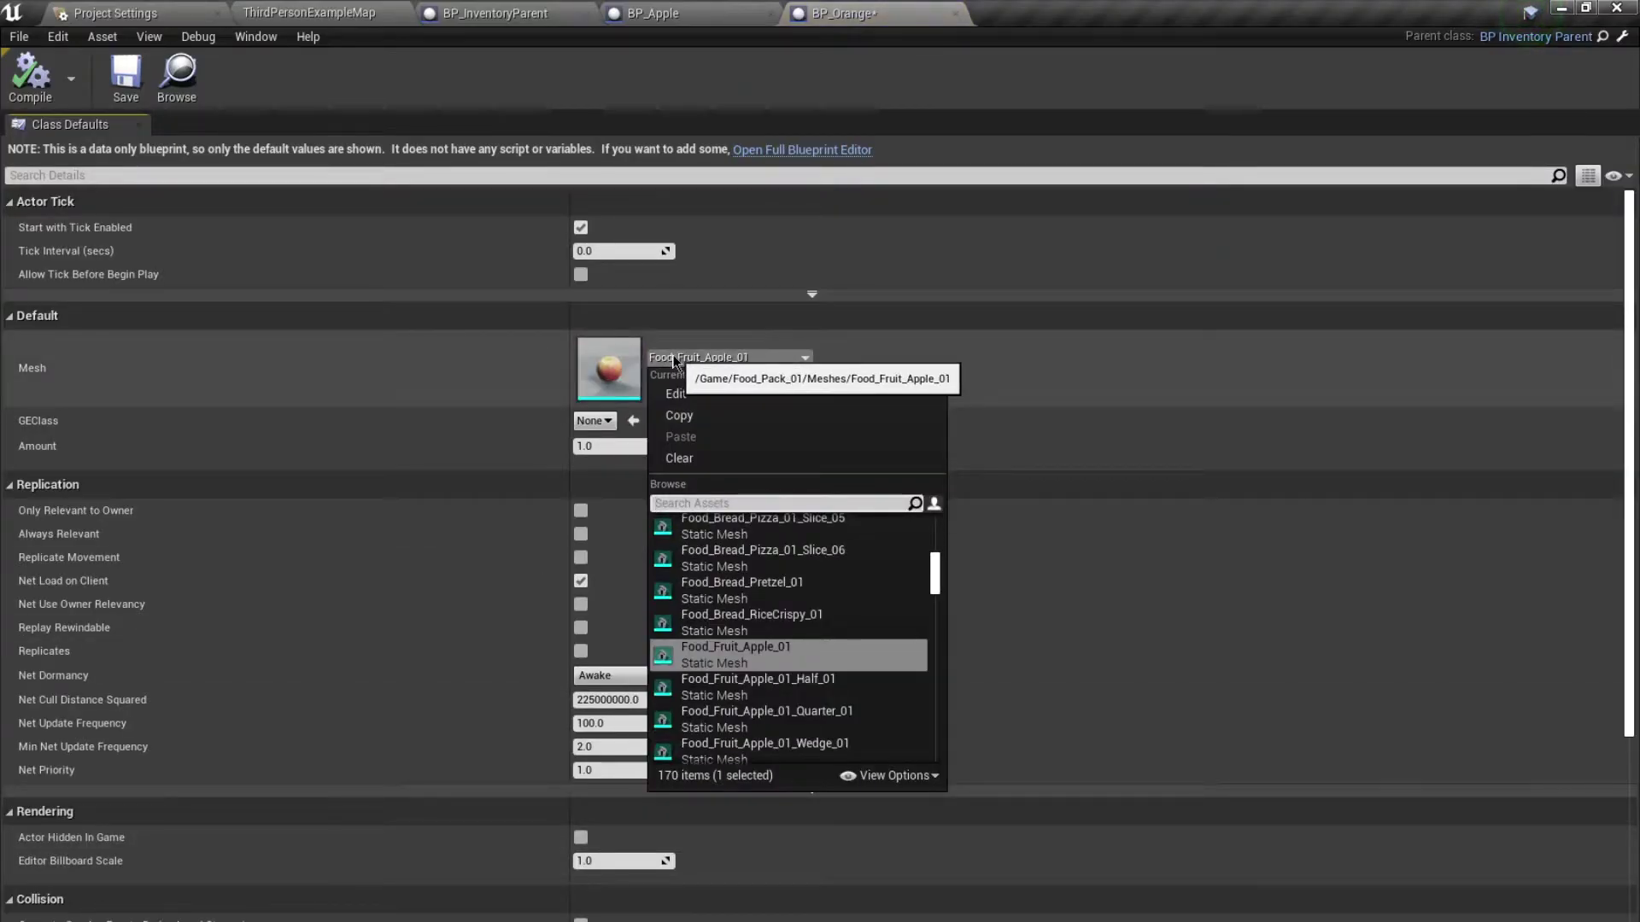
{"action": "type", "text": "orange"}
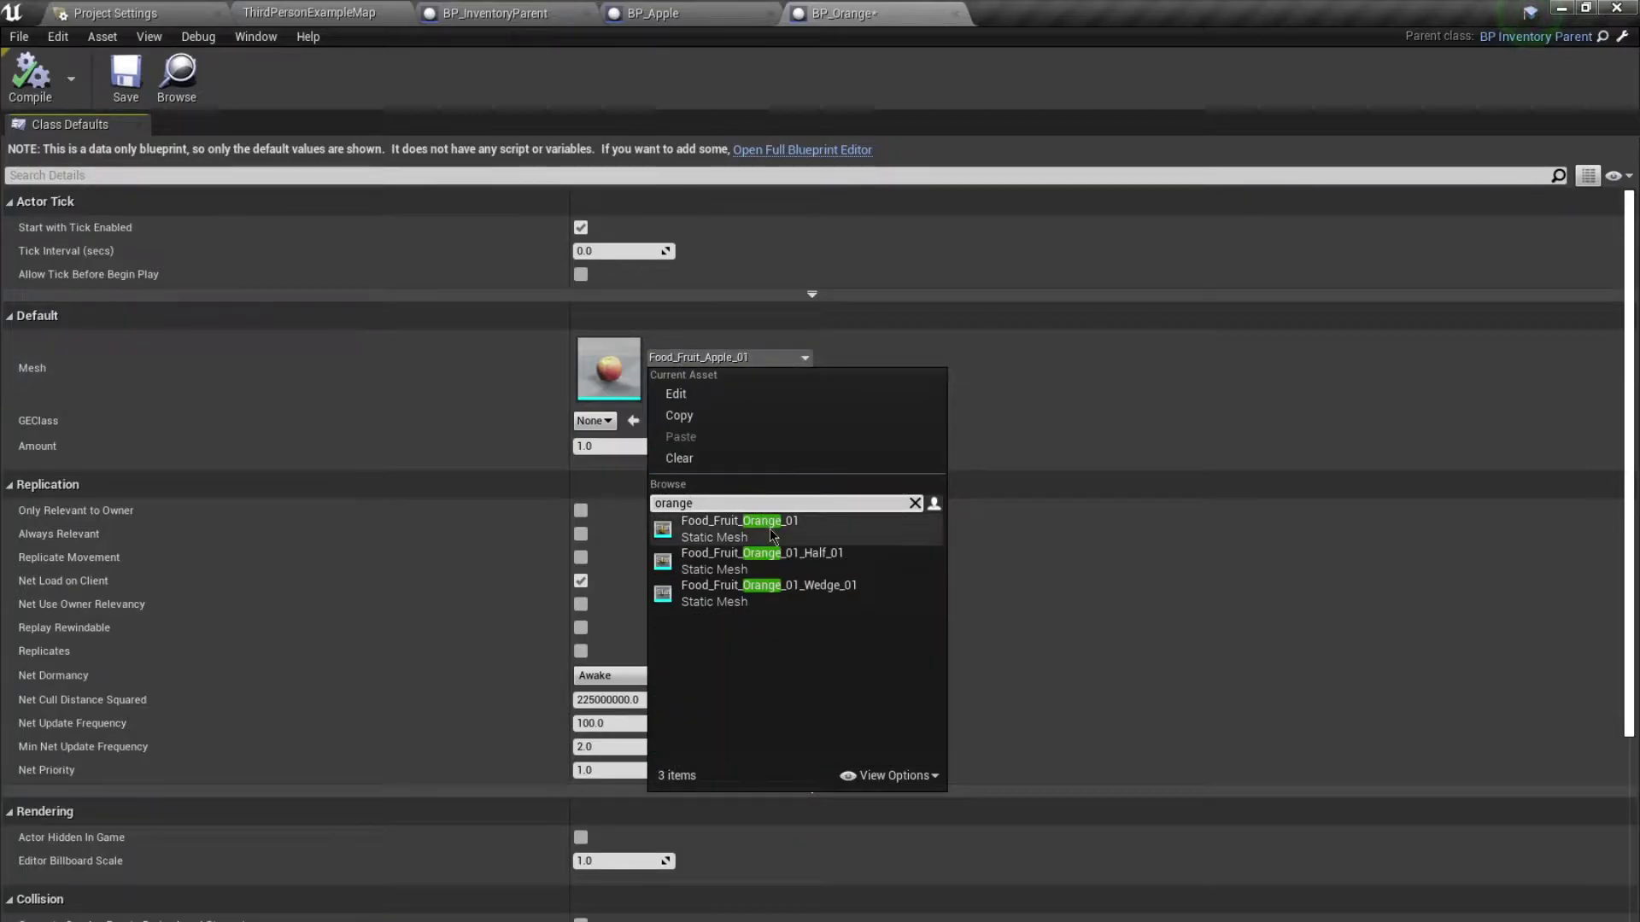
{"action": "left_click", "coordinate": [734, 528]}
{"action": "left_click", "coordinate": [30, 75]}
{"action": "left_click", "coordinate": [126, 75]}
Duplicate BP_Orange and start renaming the copy for the pineapple.
{"action": "left_click", "coordinate": [295, 12]}
{"action": "left_click", "coordinate": [481, 794]}
{"action": "key", "text": "ctrl+w"}
{"action": "type", "text": "BP_Oran"}
{"action": "key", "text": "BackSpace"}
{"action": "key", "text": "BackSpace"}
{"action": "key", "text": "BackSpace"}
{"action": "key", "text": "BackSpace"}
Name the copy BP_Pineapple, give it the Food_Fruit_Pineapple_01 mesh, and save it.
{"action": "type", "text": "Pineapple"}
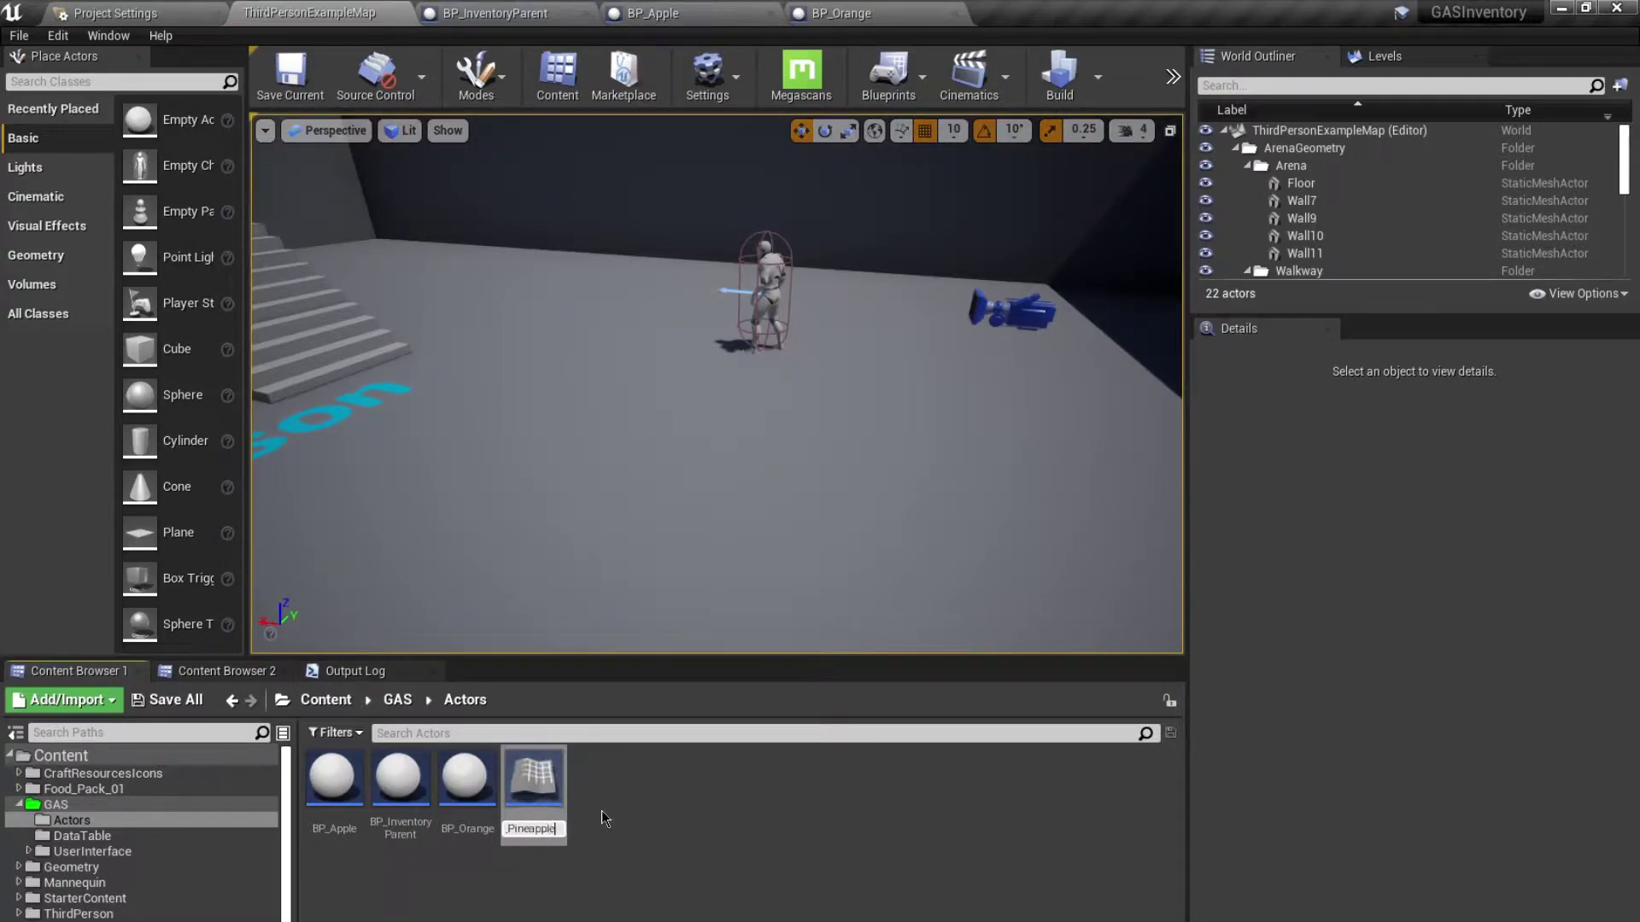
{"action": "key", "text": "Return"}
{"action": "double_click", "coordinate": [533, 782]}
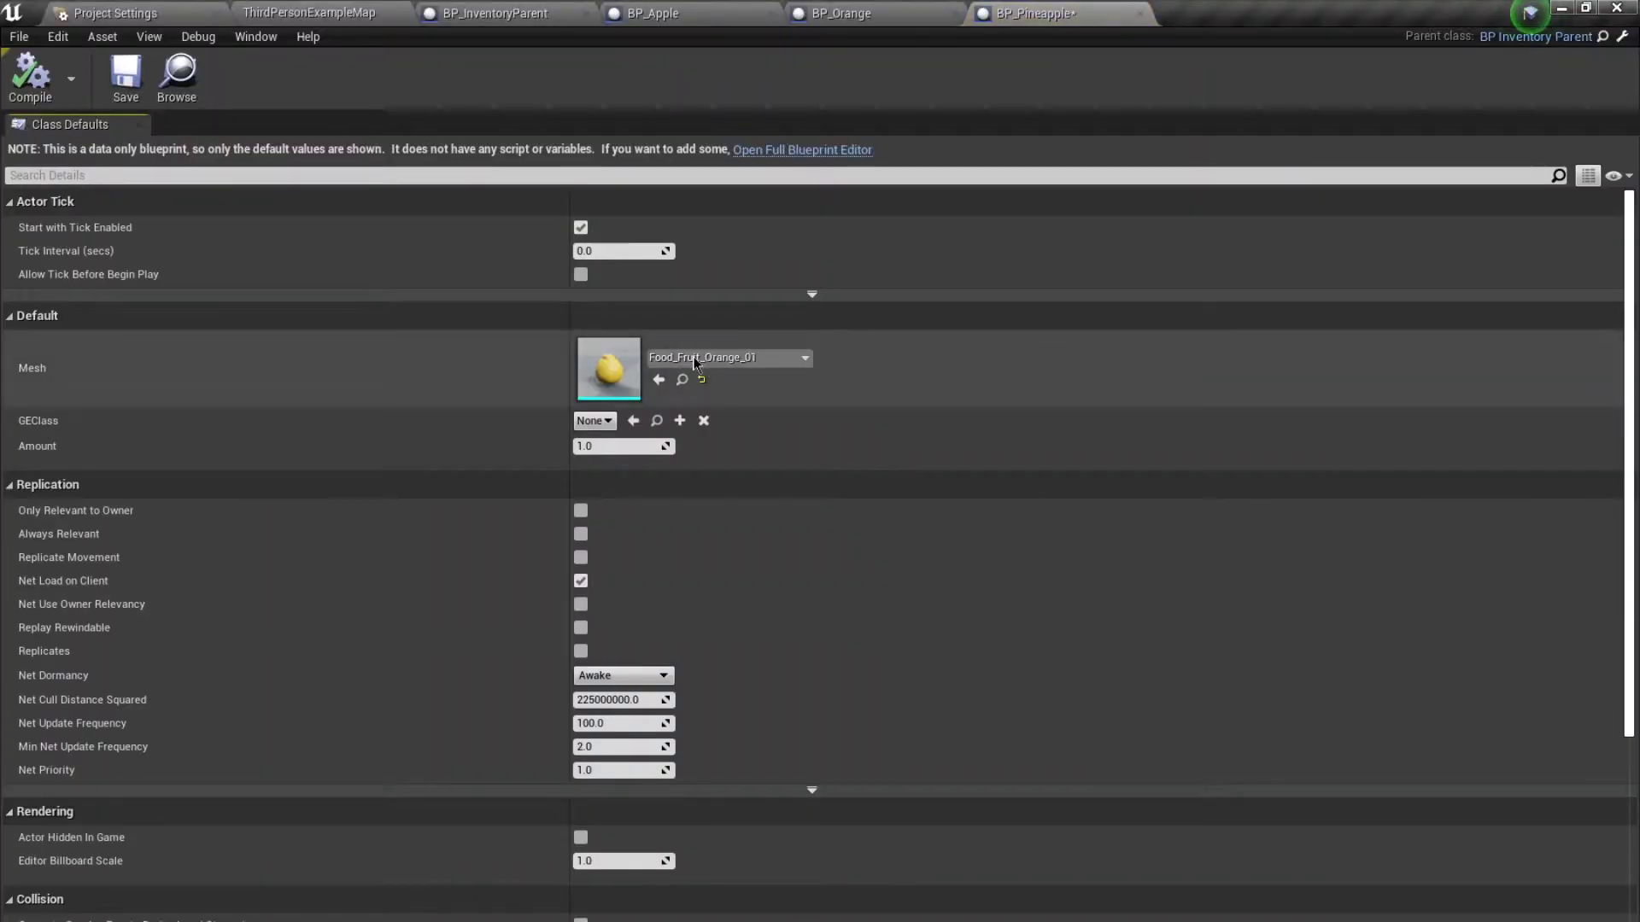
{"action": "left_click", "coordinate": [700, 357]}
{"action": "type", "text": "pine"}
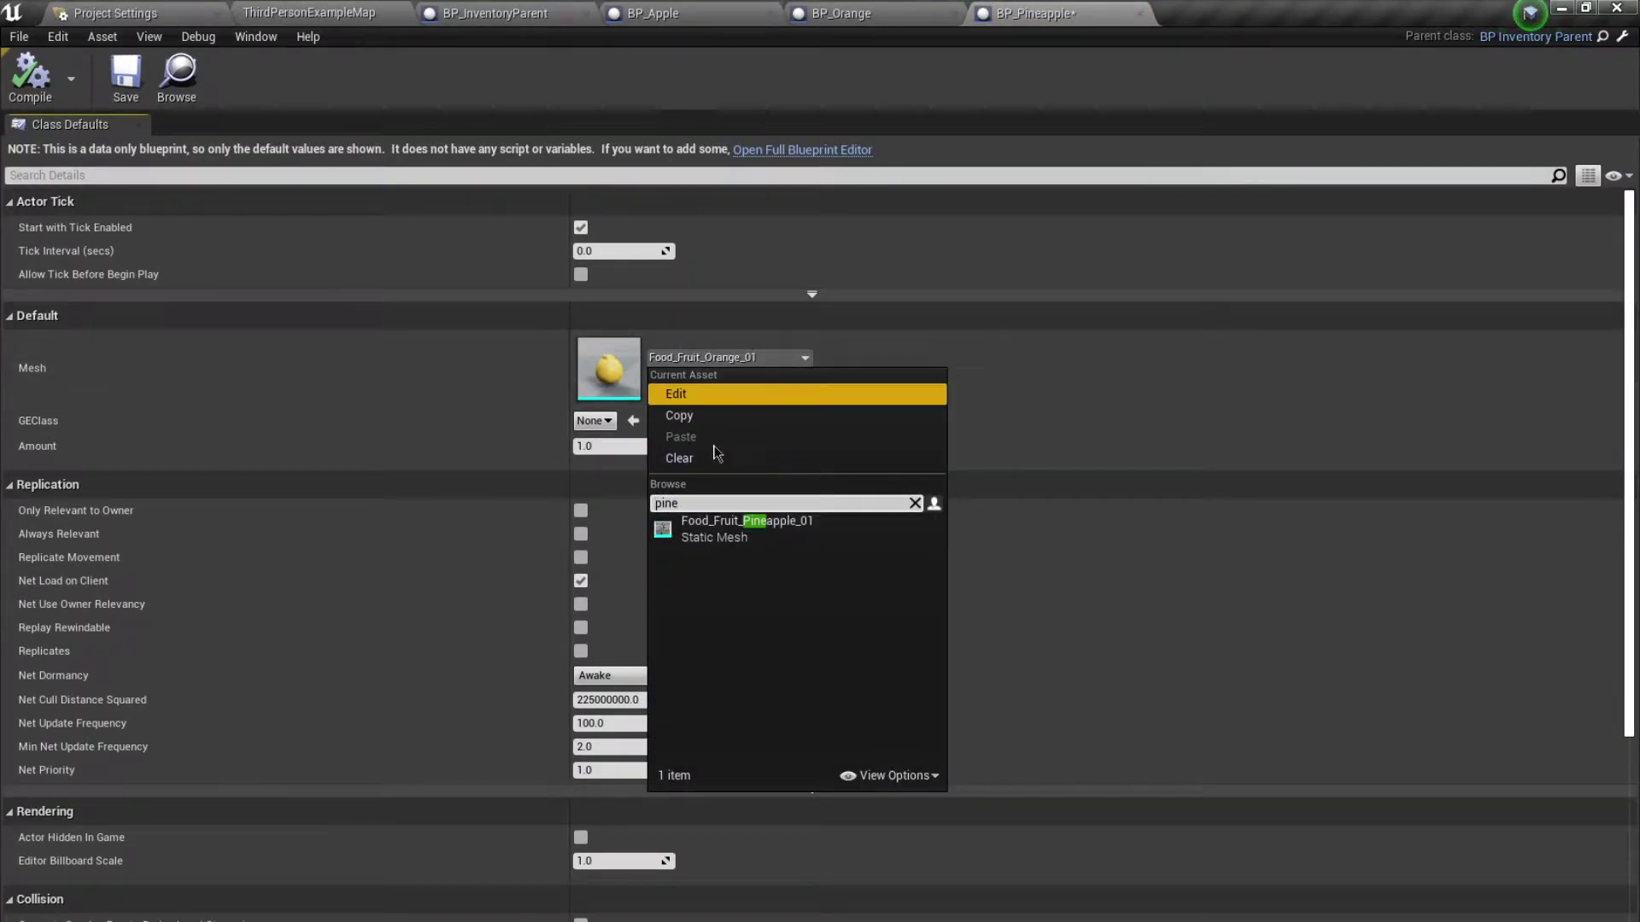
{"action": "left_click", "coordinate": [751, 526]}
{"action": "left_click", "coordinate": [30, 75]}
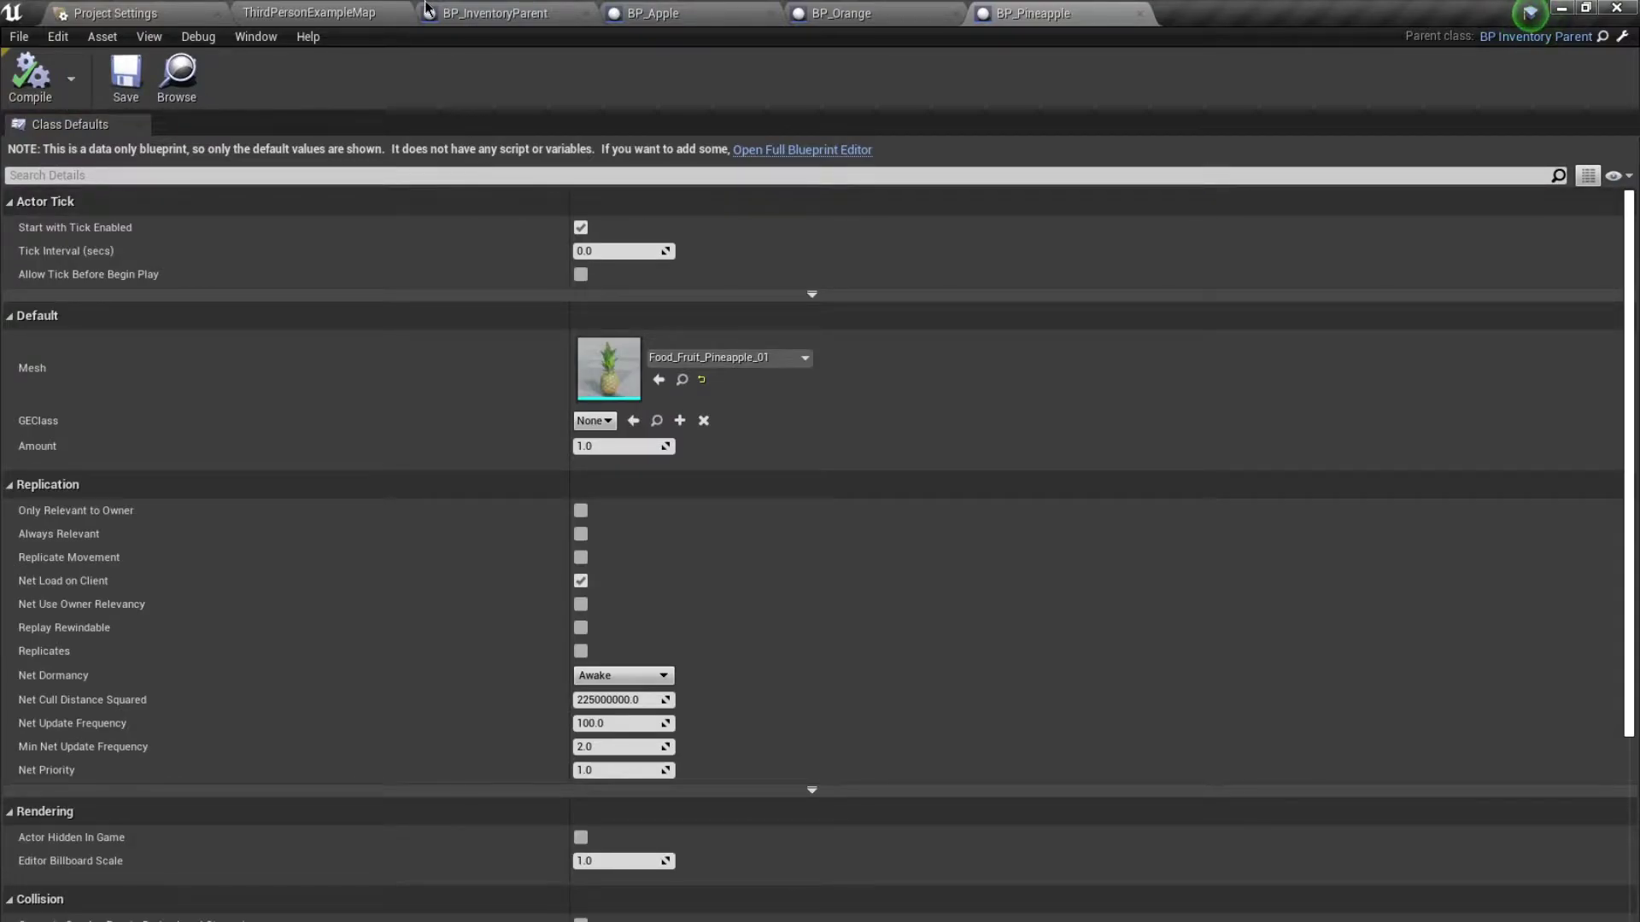
{"action": "left_click", "coordinate": [384, 11]}
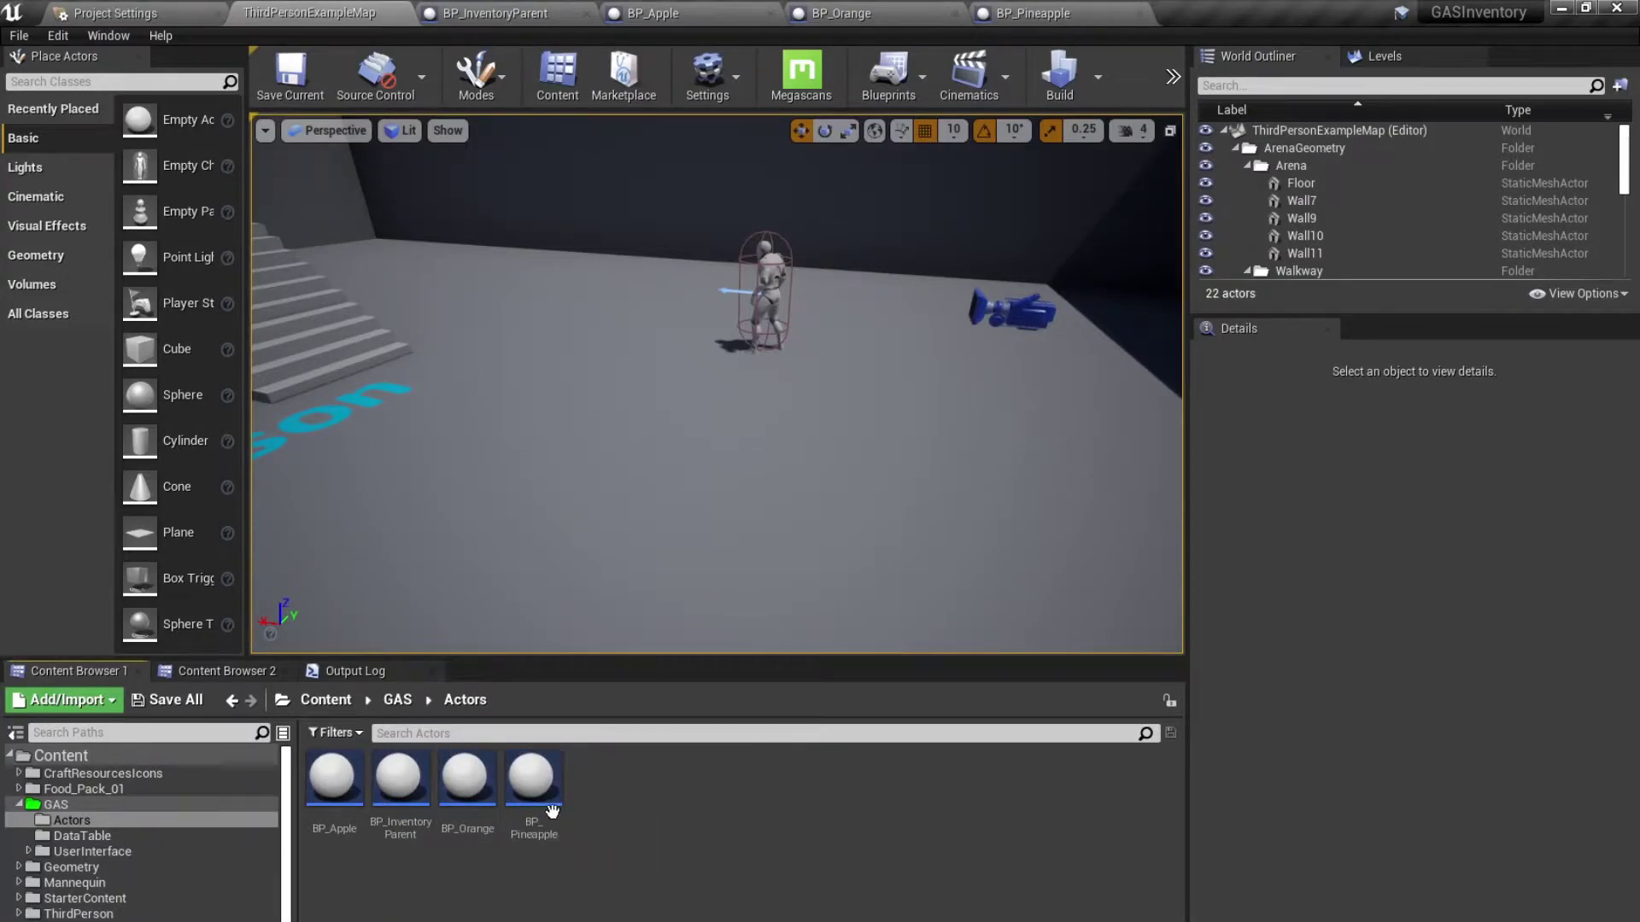
Create a new folder named GEClasses inside GAS and open it.
{"action": "left_click", "coordinate": [653, 12]}
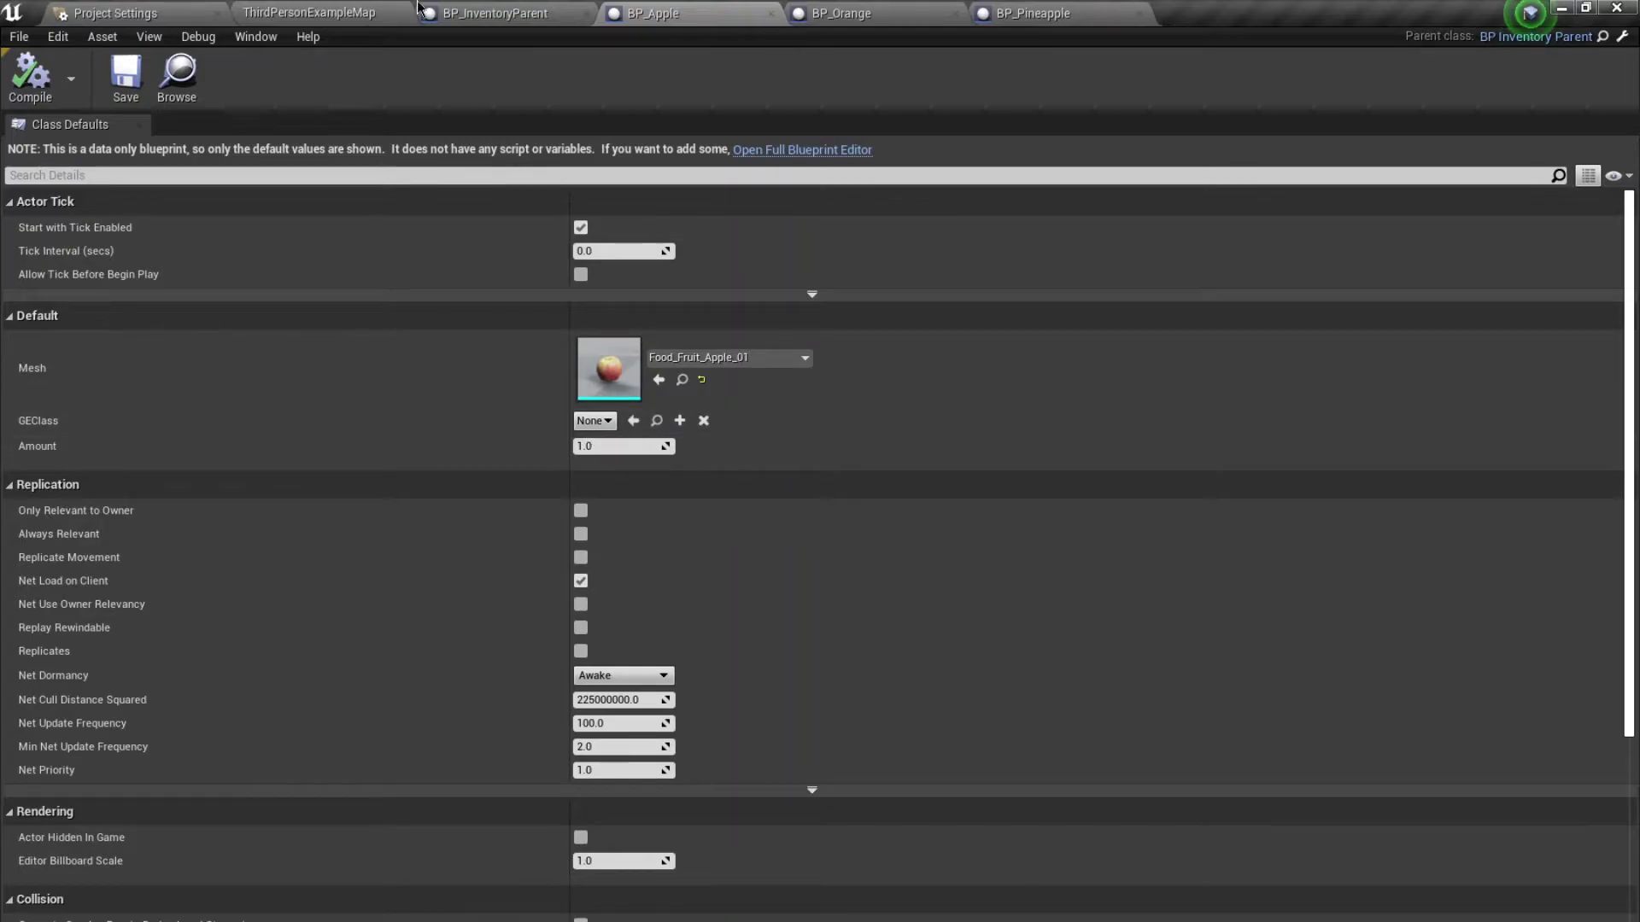
{"action": "left_click", "coordinate": [309, 12]}
{"action": "left_click", "coordinate": [398, 700]}
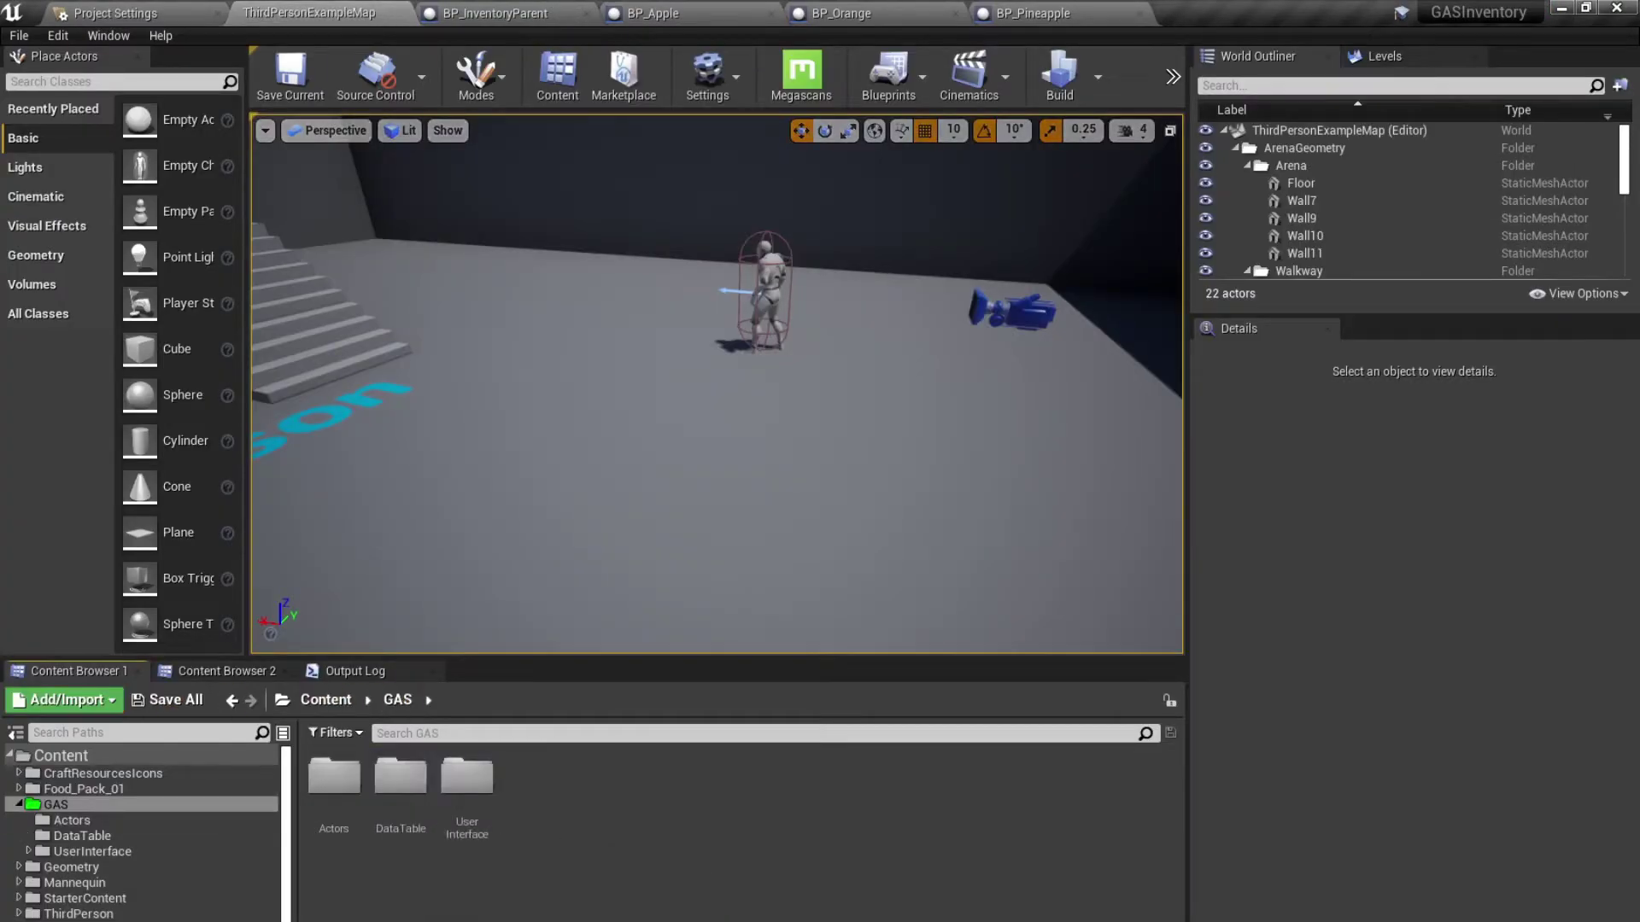
{"action": "right_click", "coordinate": [583, 793]}
{"action": "left_click", "coordinate": [653, 203]}
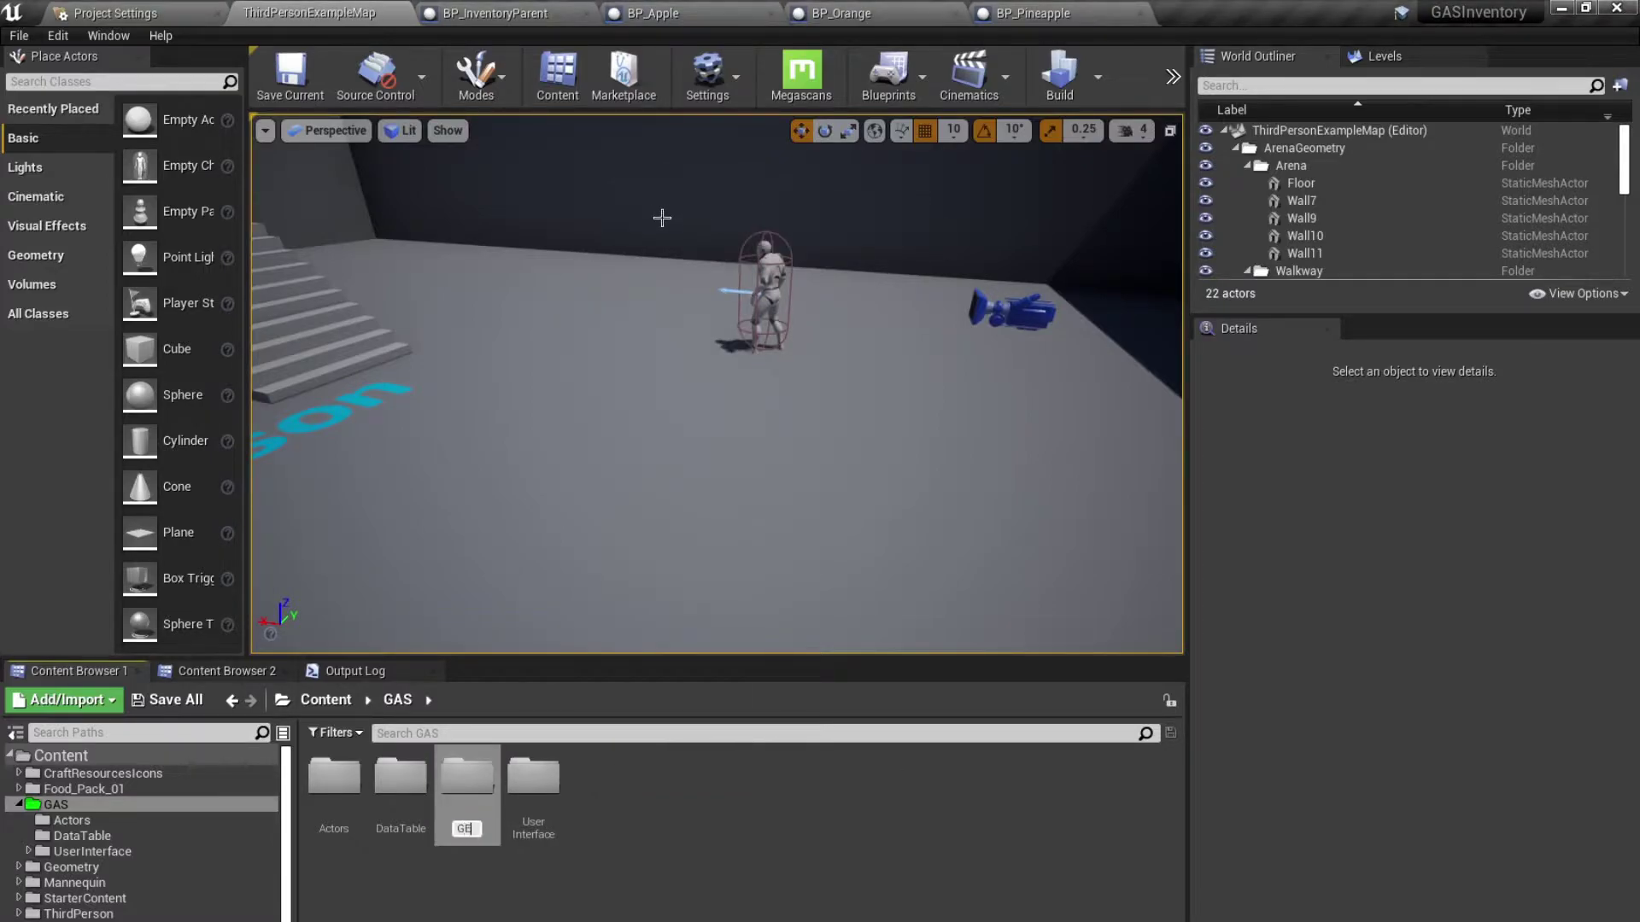
{"action": "type", "text": "GEClasses"}
{"action": "key", "text": "Return"}
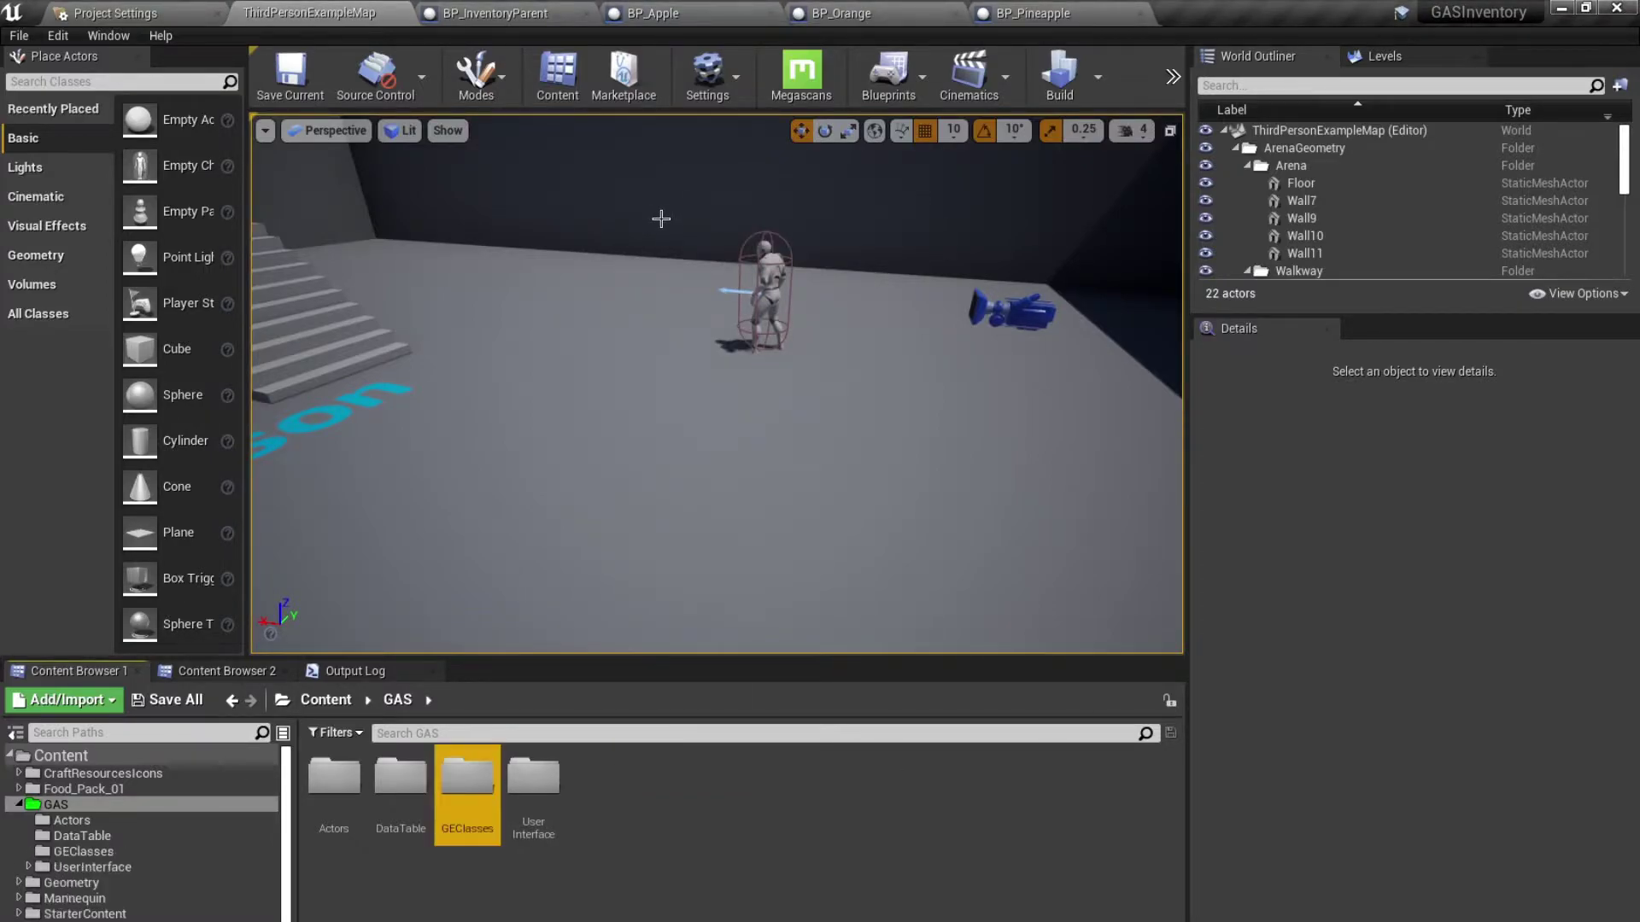
{"action": "key", "text": "Return"}
Create a GameplayEffect Blueprint class named GE_GiveApple and open it.
{"action": "right_click", "coordinate": [402, 849]}
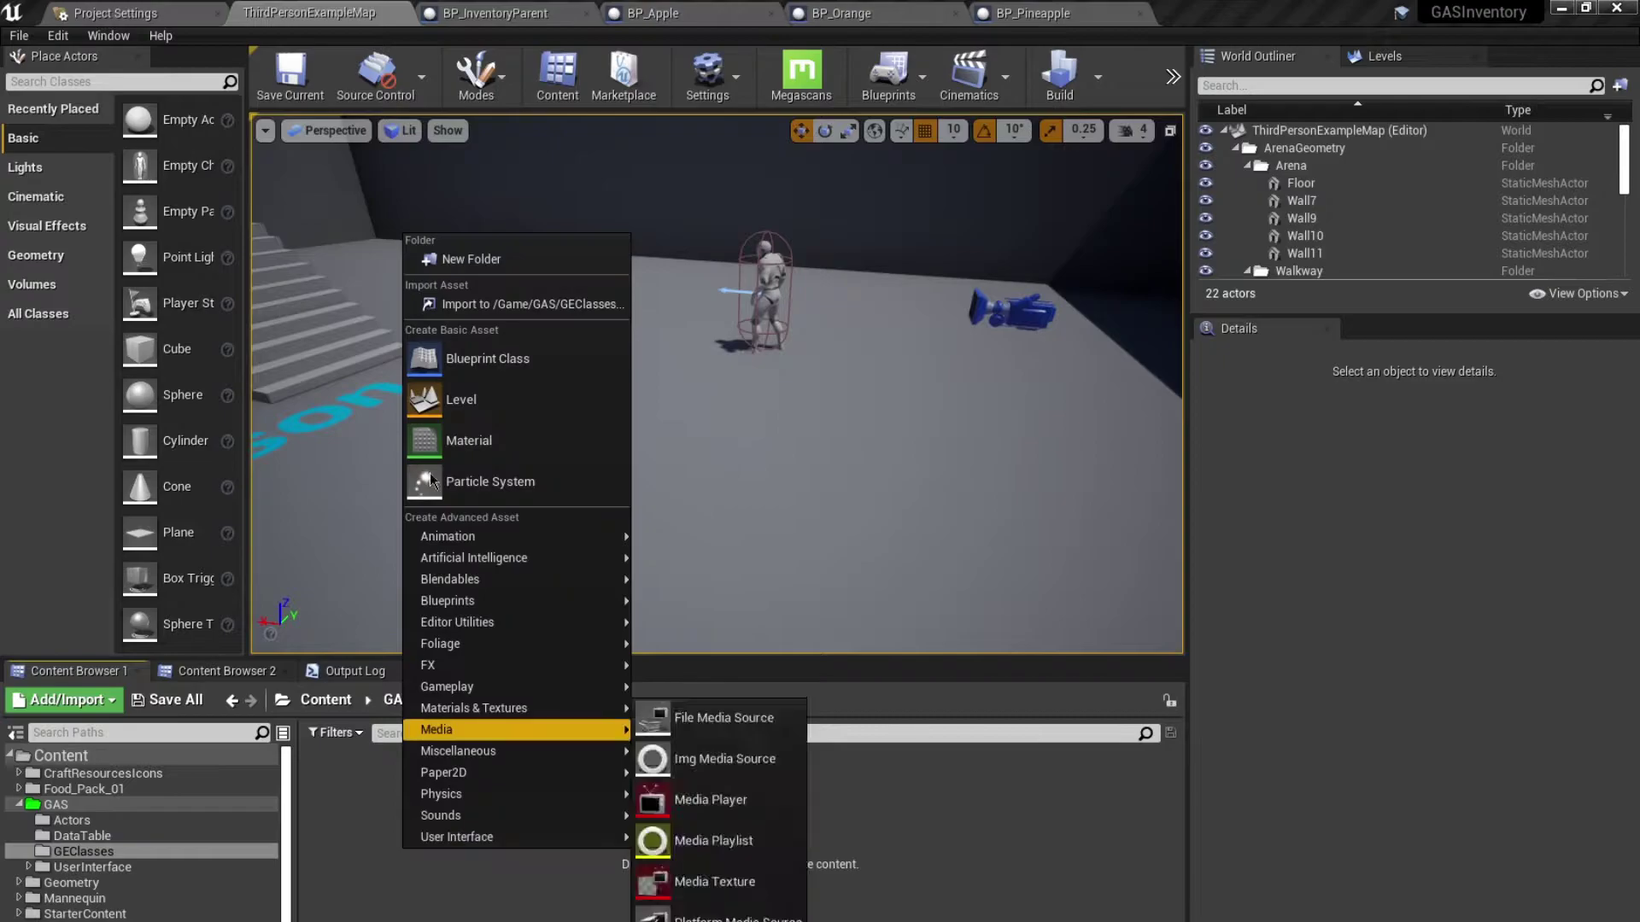
{"action": "left_click", "coordinate": [443, 356]}
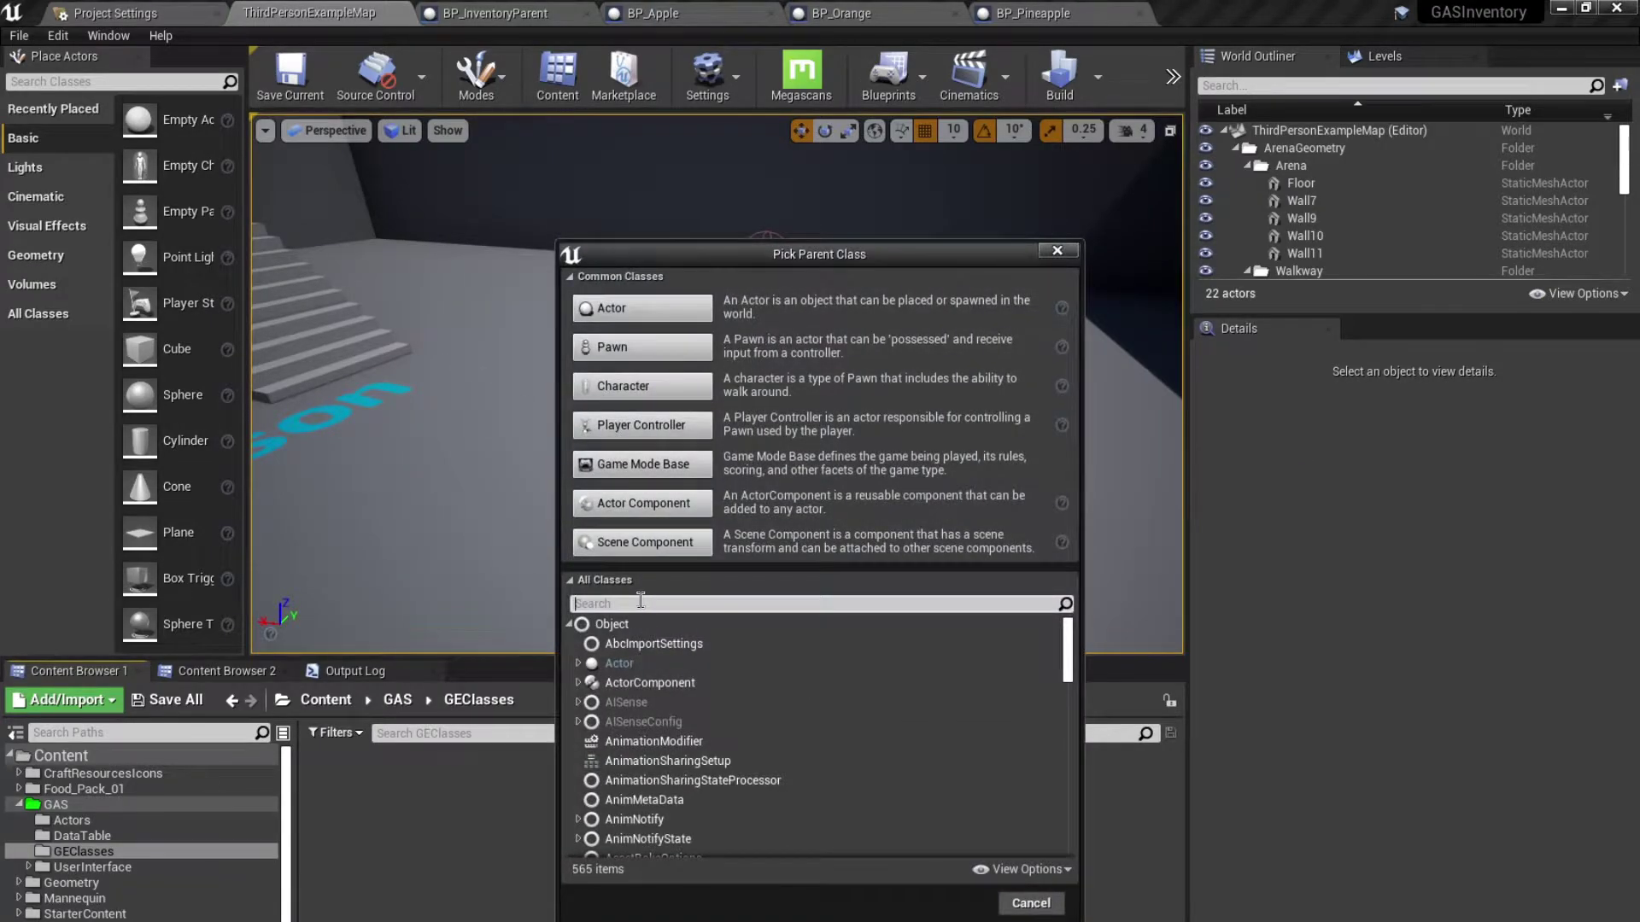
{"action": "type", "text": "gameplayee"}
{"action": "key", "text": "BackSpace"}
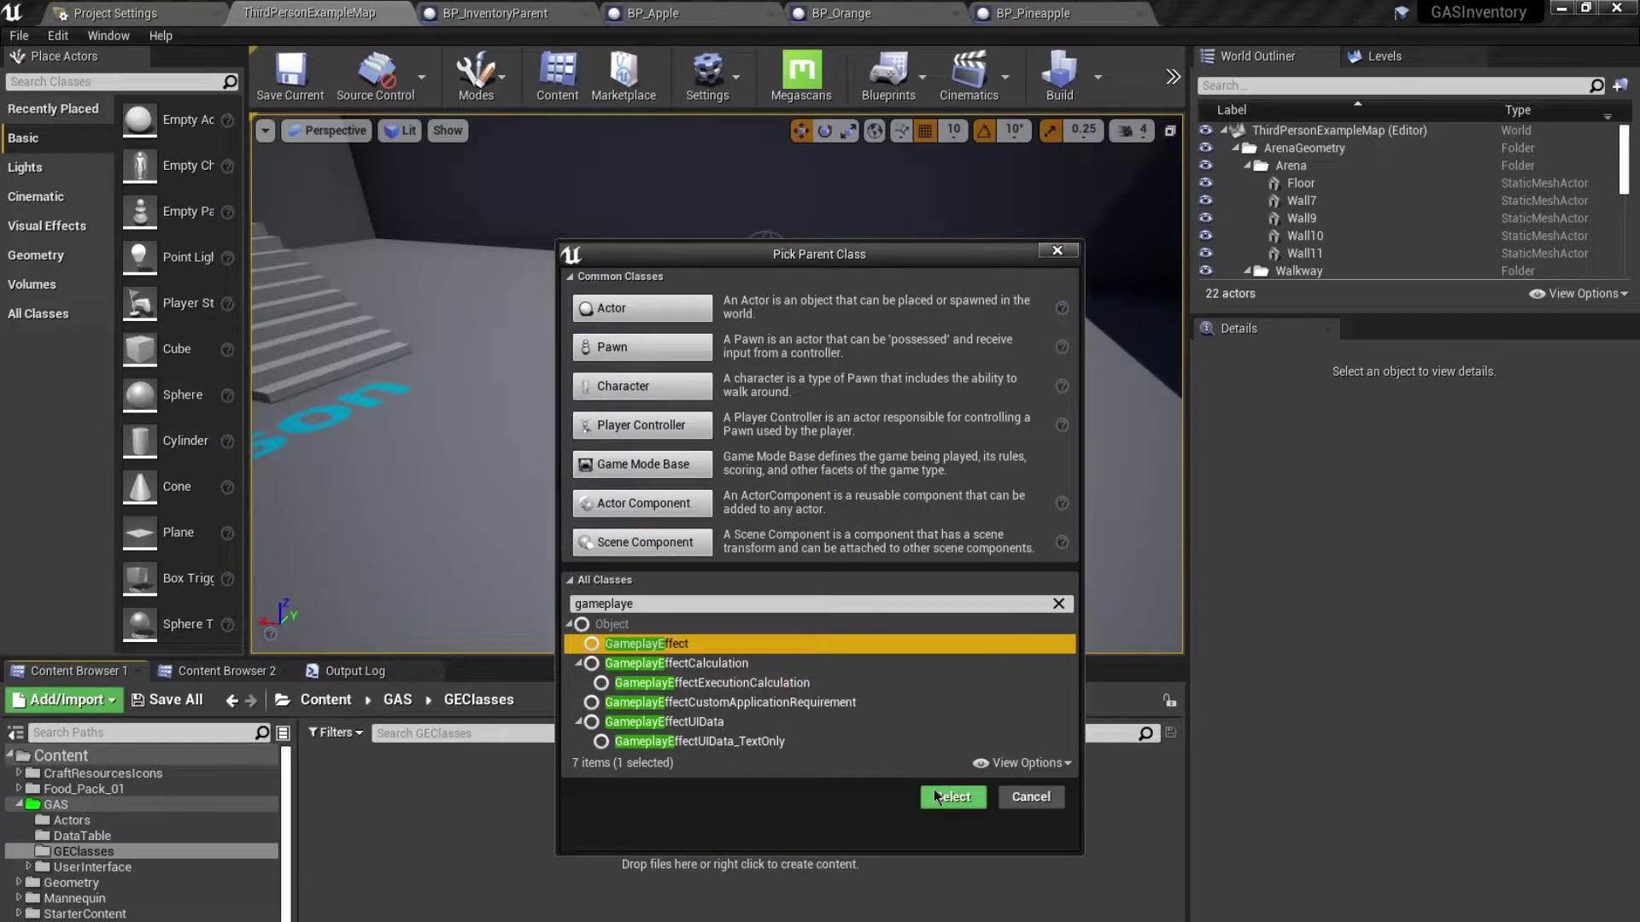
{"action": "left_click", "coordinate": [937, 796]}
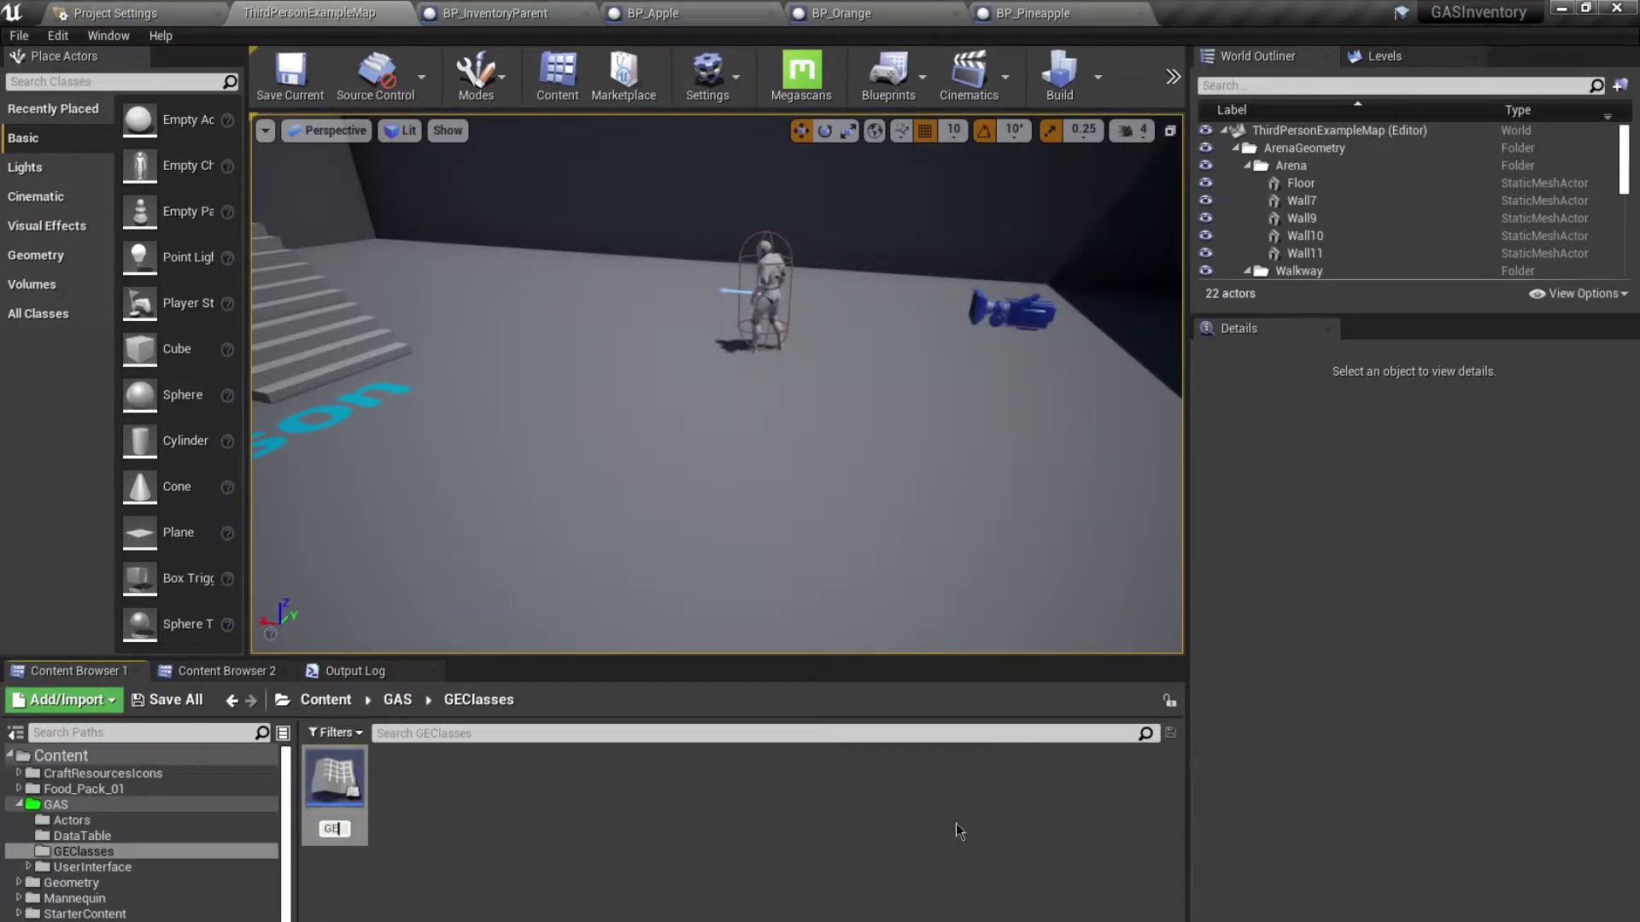
{"action": "type", "text": "GE_GiveApple"}
{"action": "key", "text": "Return"}
{"action": "key", "text": "Return"}
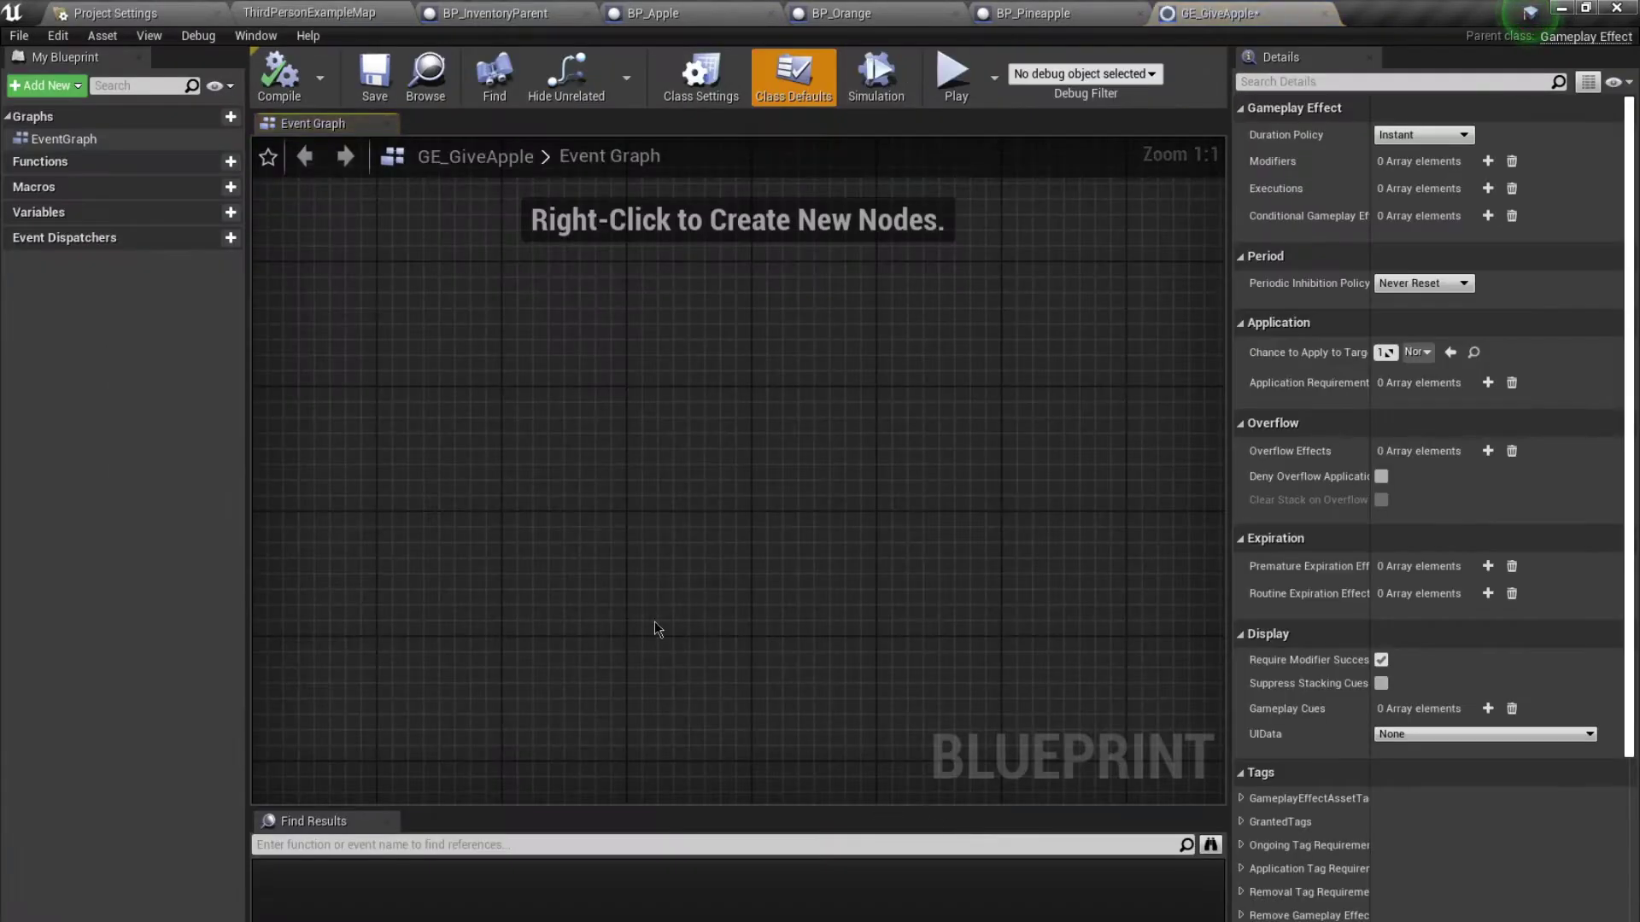
Reopen GE_GiveApple and add a modifier targeting InventoryAttributeSet.Apple.
{"action": "left_click", "coordinate": [1323, 12]}
{"action": "left_click", "coordinate": [362, 10]}
{"action": "double_click", "coordinate": [341, 781]}
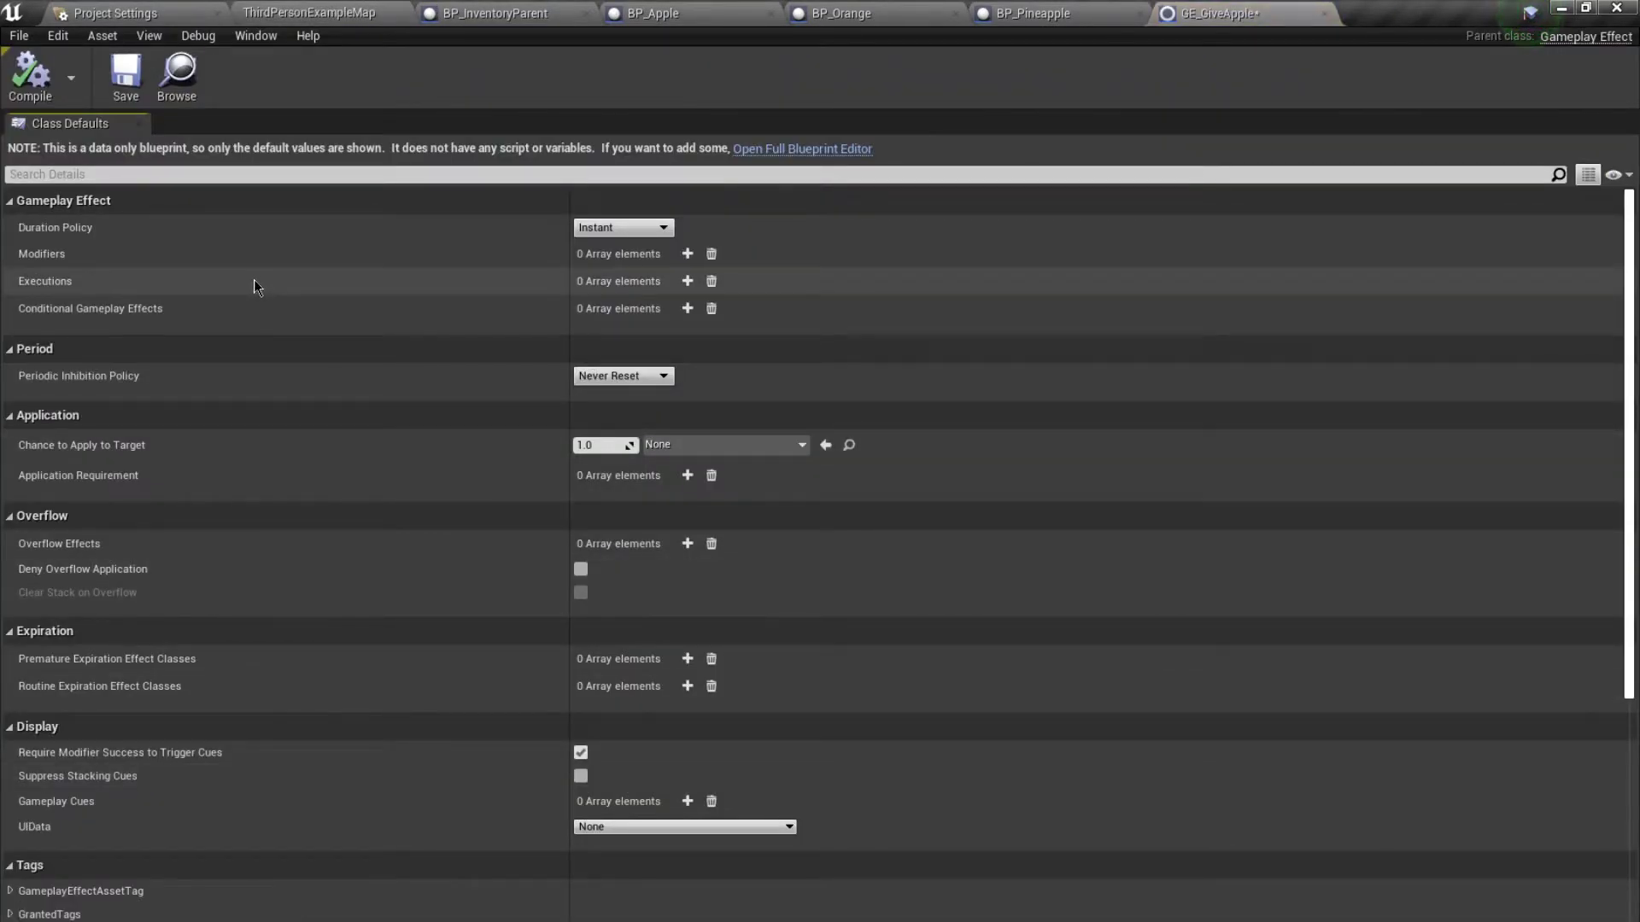
{"action": "left_click", "coordinate": [688, 253]}
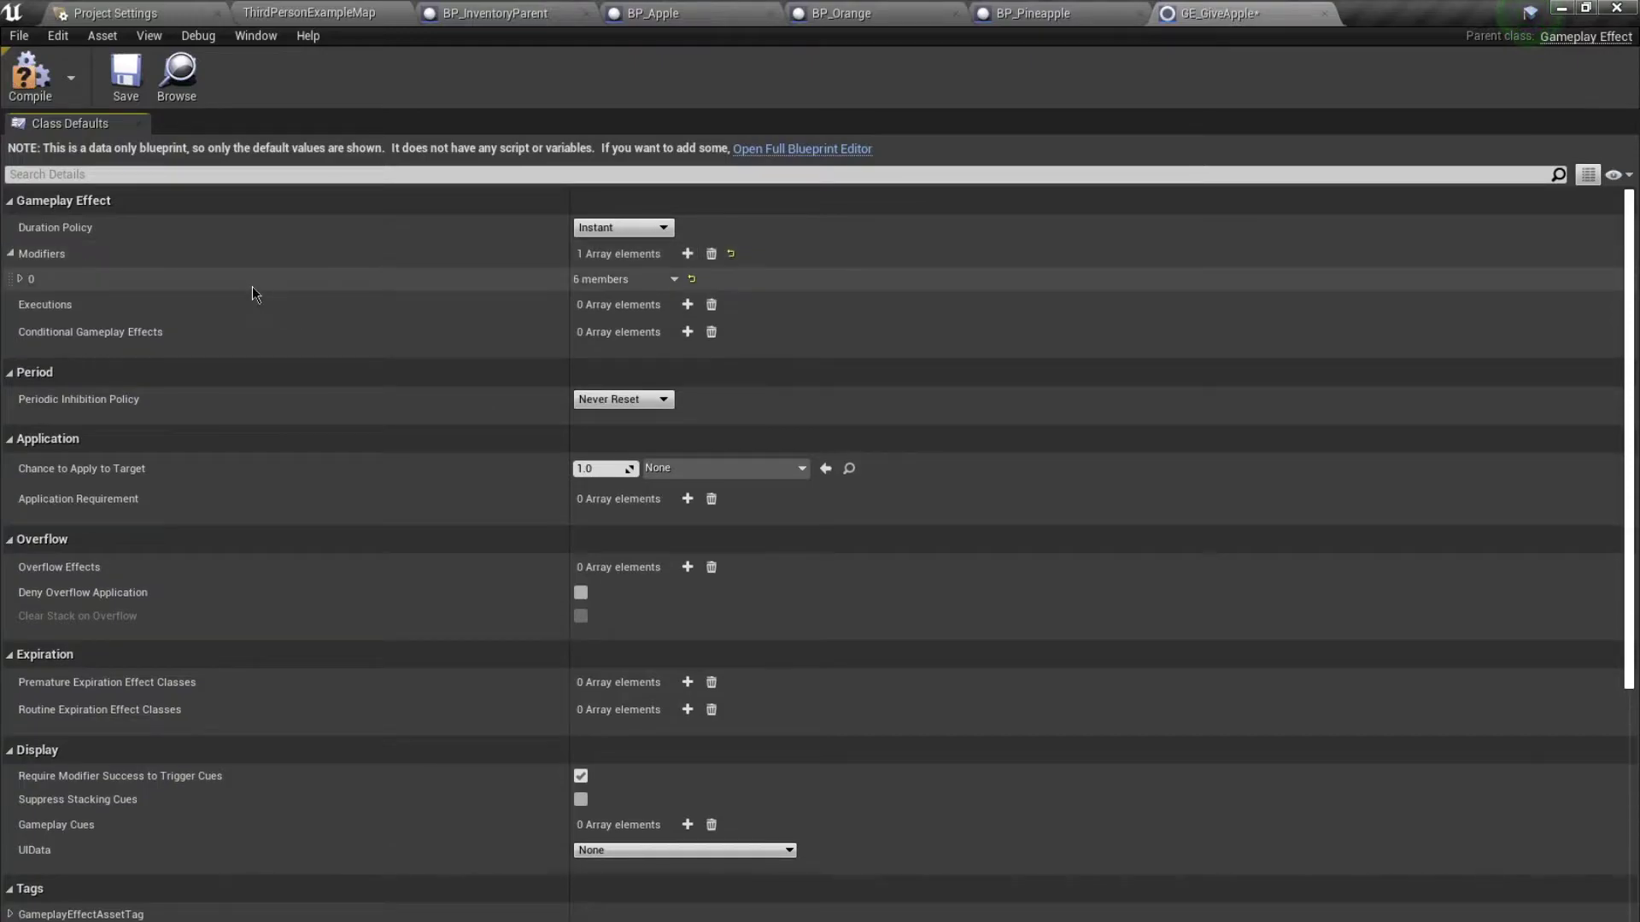
{"action": "left_click", "coordinate": [252, 282]}
{"action": "left_click", "coordinate": [623, 303]}
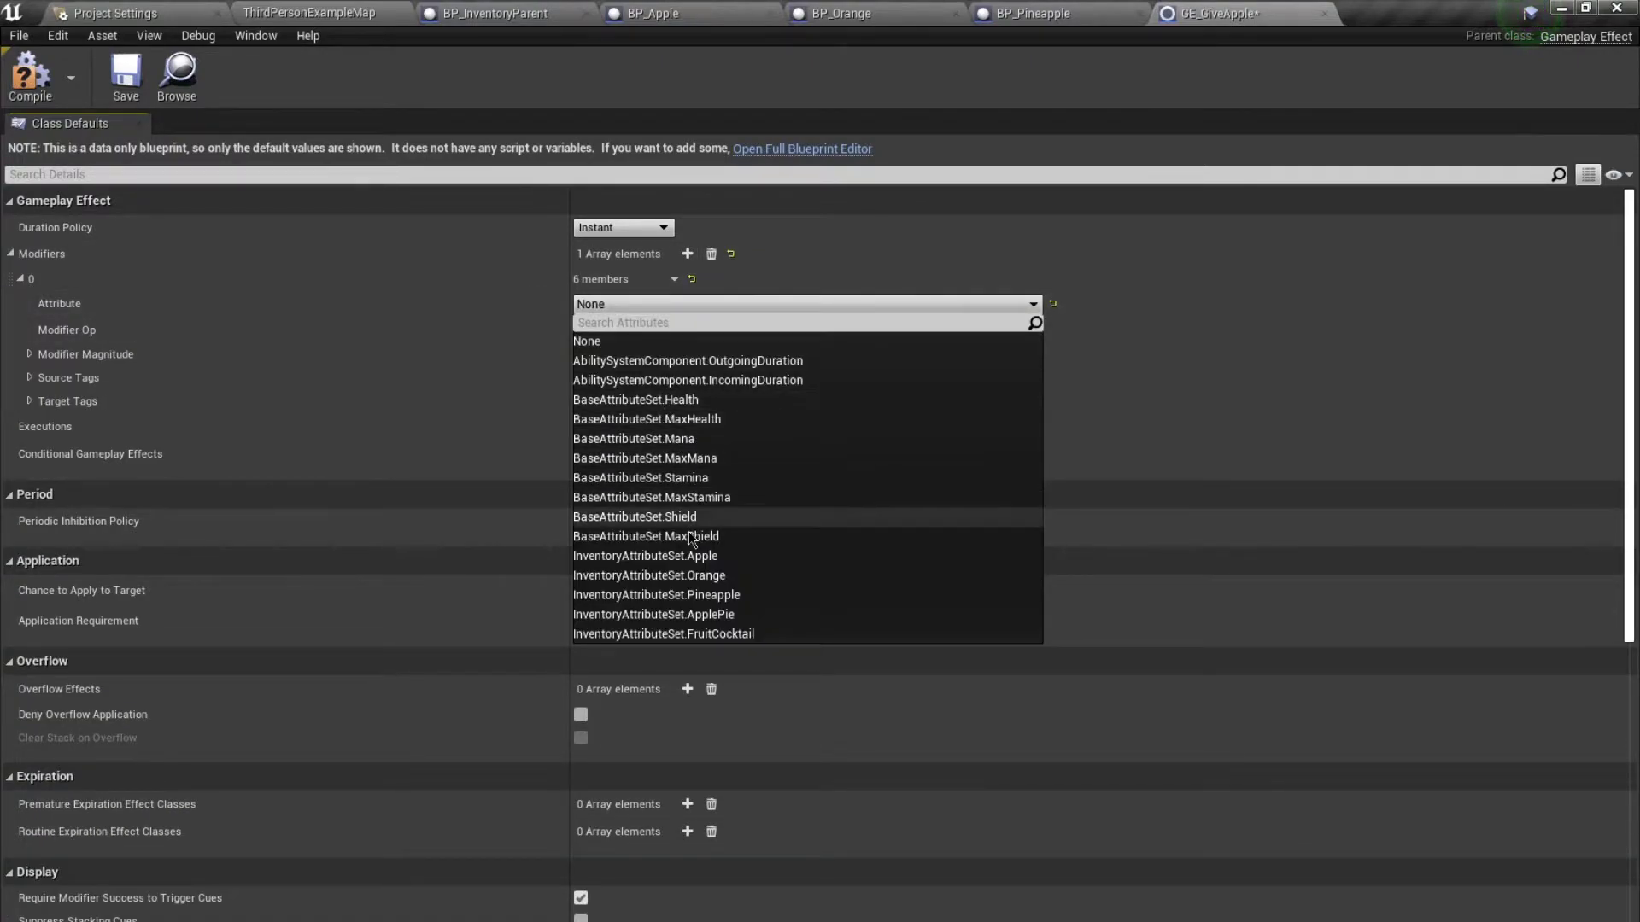
{"action": "left_click", "coordinate": [707, 559]}
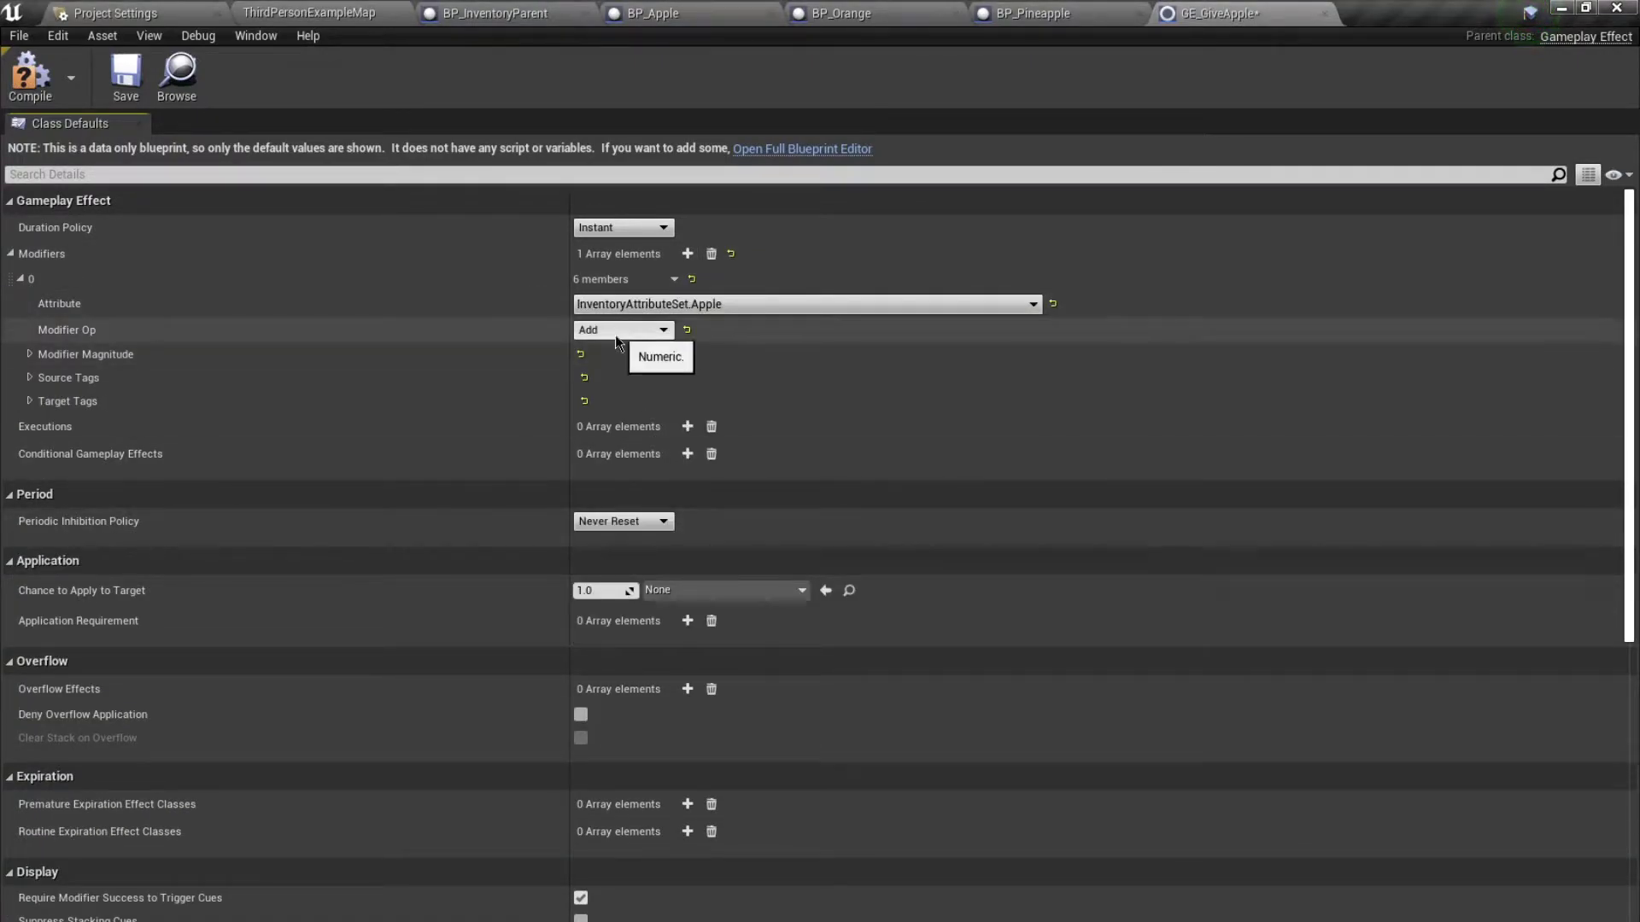
Set the modifier's scalable float magnitude to 1, compile, save, and check GELevel.csv in Excel.
{"action": "left_click", "coordinate": [520, 356]}
{"action": "left_click", "coordinate": [602, 407]}
{"action": "type", "text": "1"}
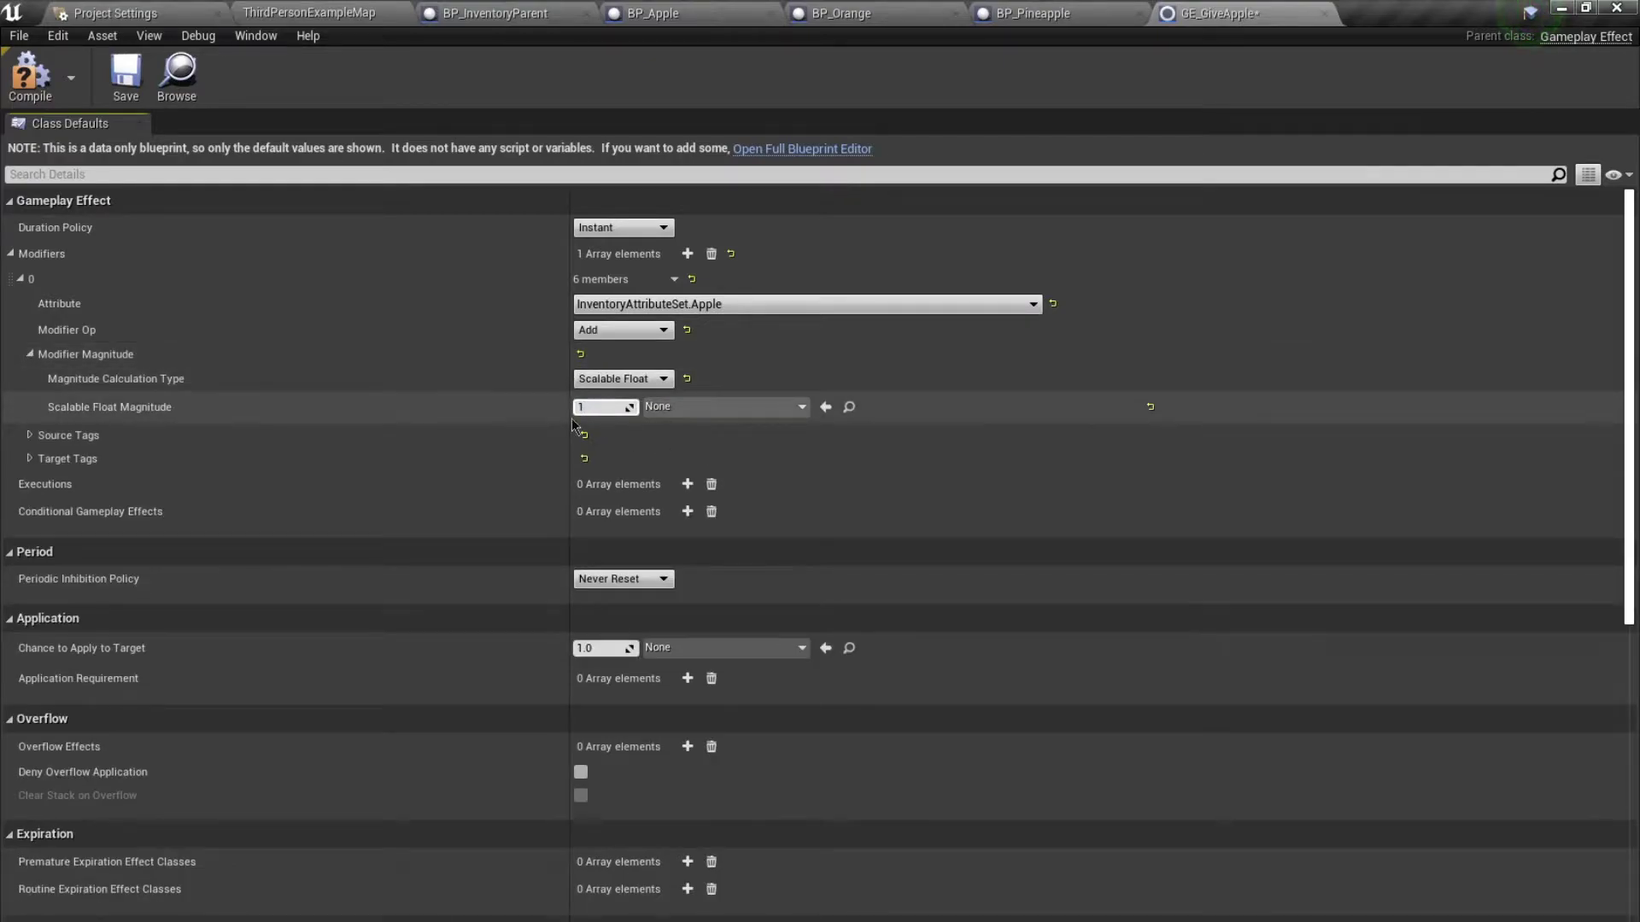
{"action": "left_click", "coordinate": [30, 73]}
{"action": "left_click", "coordinate": [117, 96]}
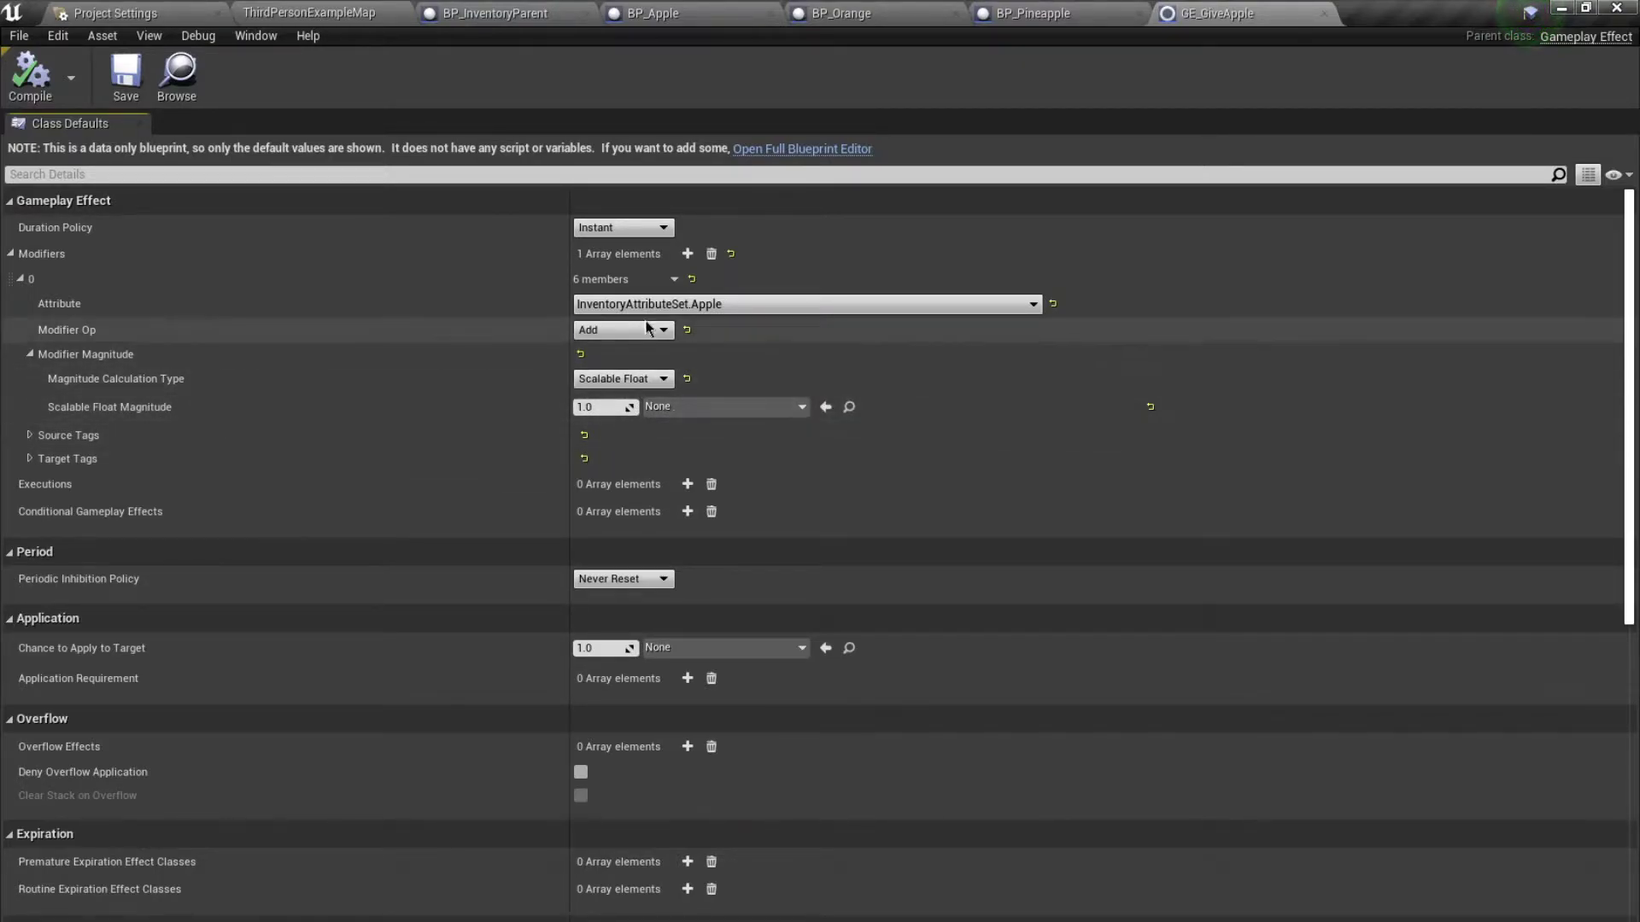
{"action": "key", "text": "alt+Tab"}
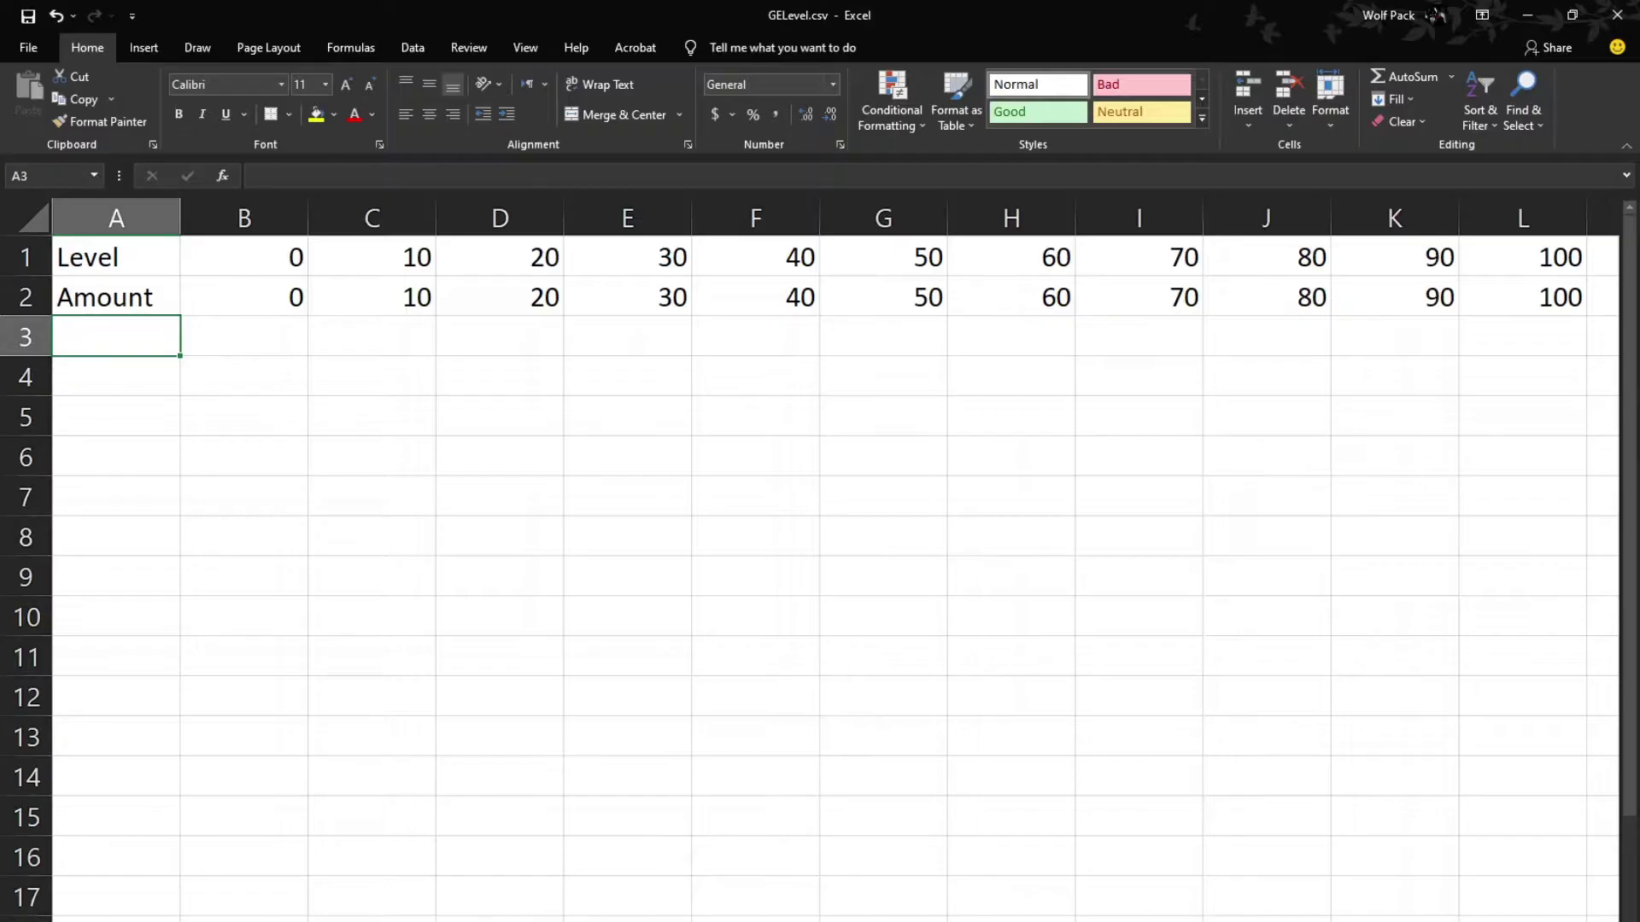
{"action": "key", "text": "alt+Tab"}
Import GELevel.csv into the DataTable folder as a CurveTable with Linear interpolation.
{"action": "left_click", "coordinate": [346, 10]}
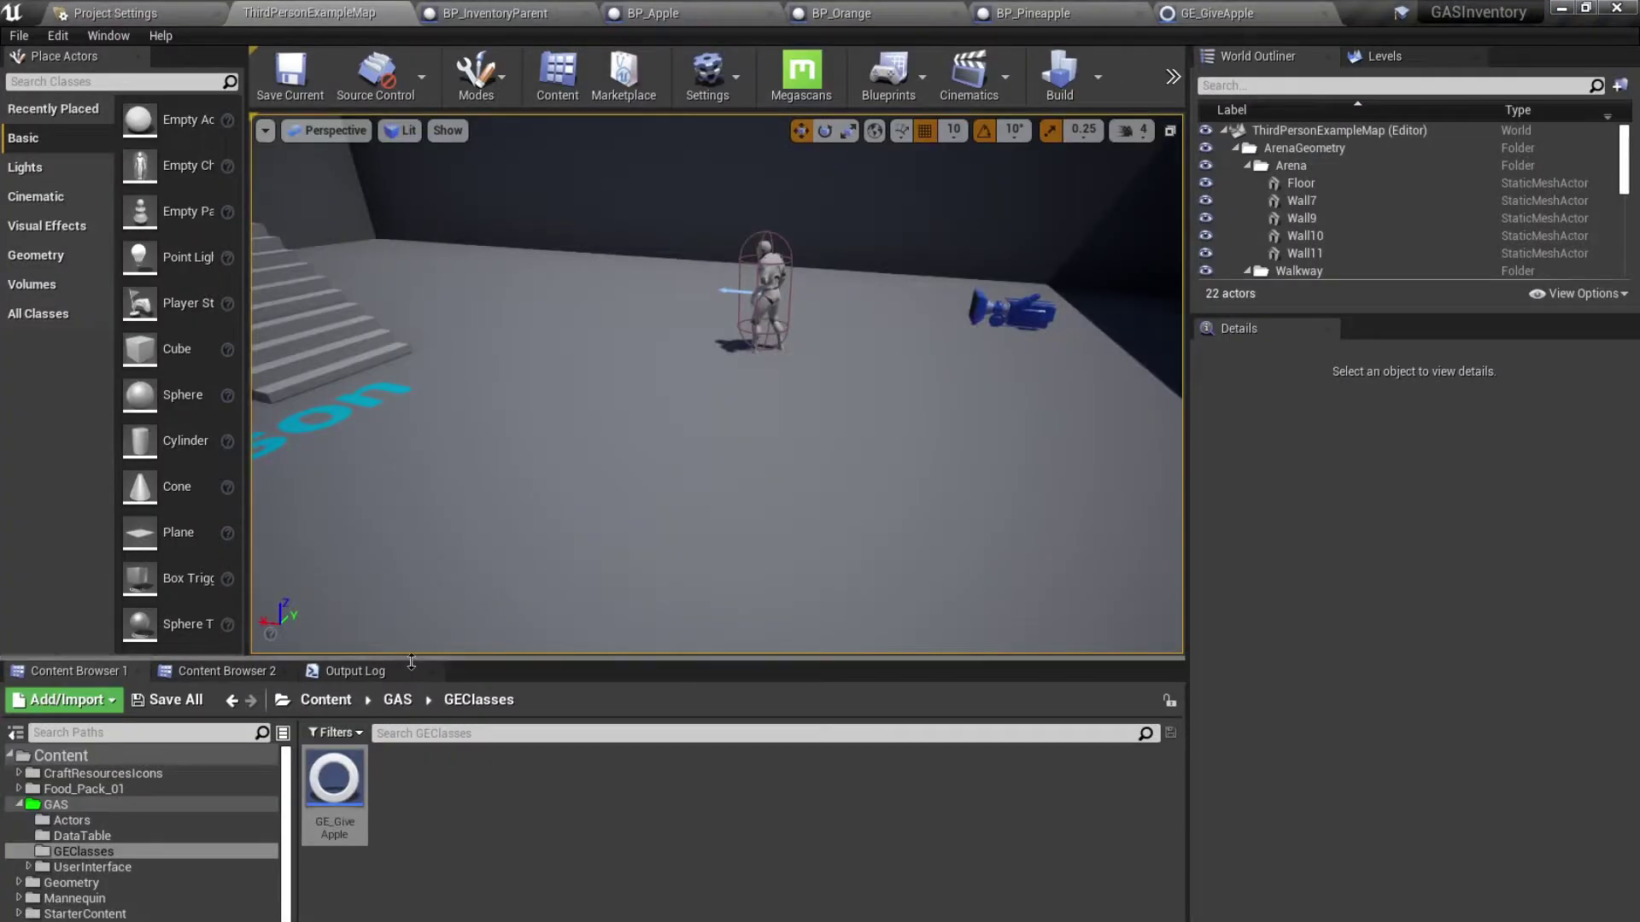
{"action": "left_click", "coordinate": [118, 831]}
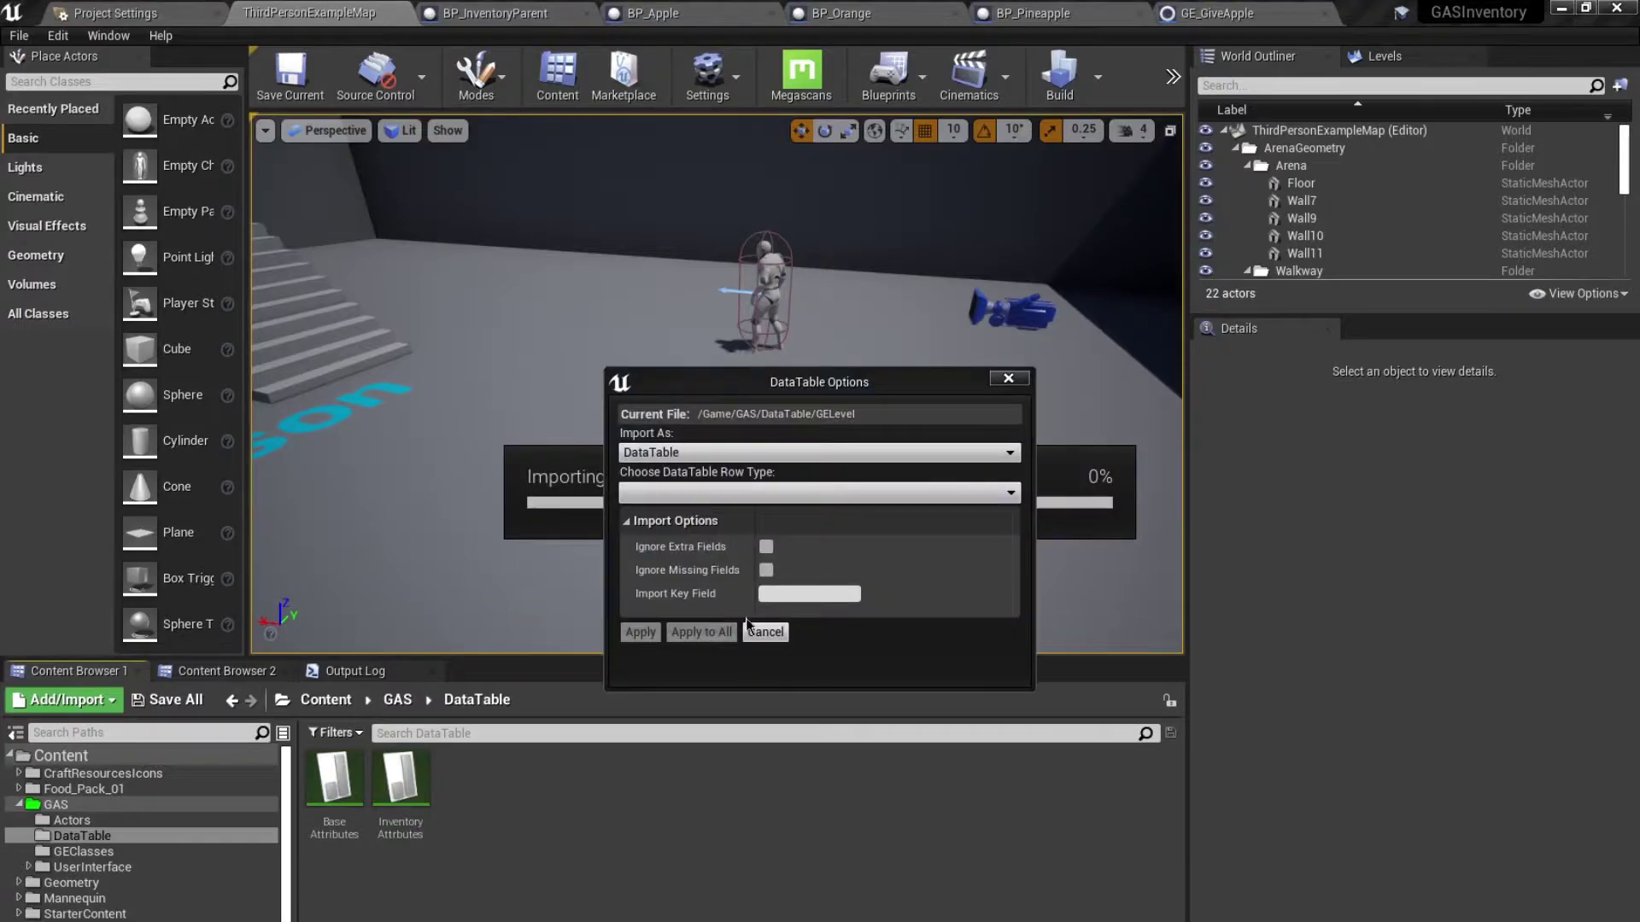
{"action": "left_click", "coordinate": [736, 453]}
{"action": "left_click", "coordinate": [675, 485]}
{"action": "left_click", "coordinate": [678, 491]}
{"action": "left_click", "coordinate": [668, 531]}
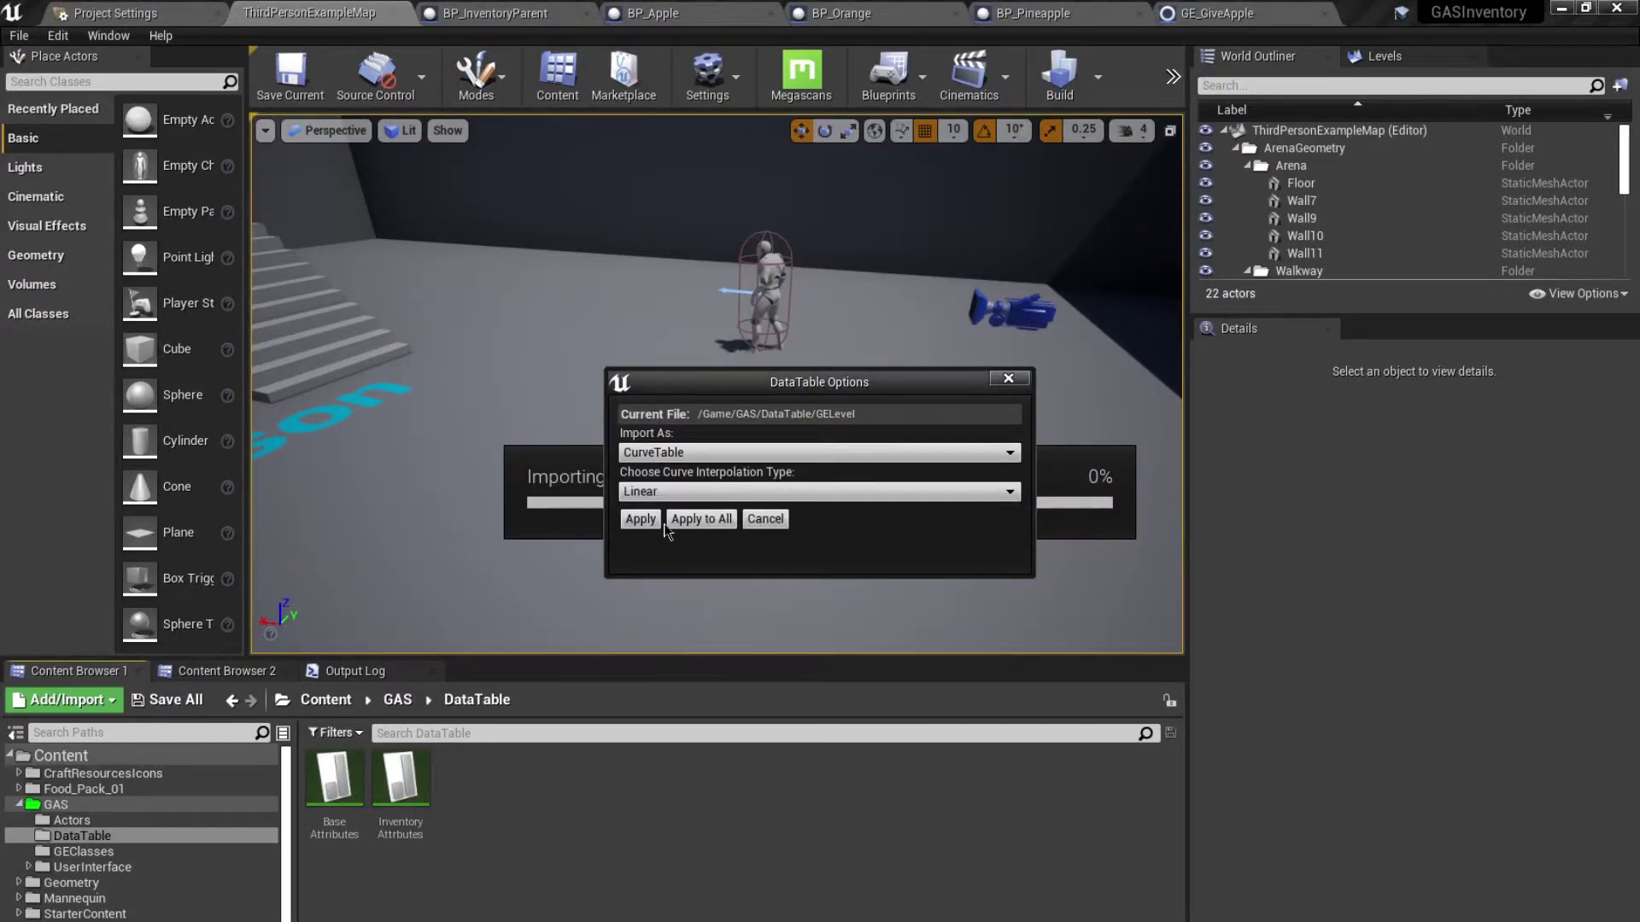
{"action": "left_click", "coordinate": [640, 519]}
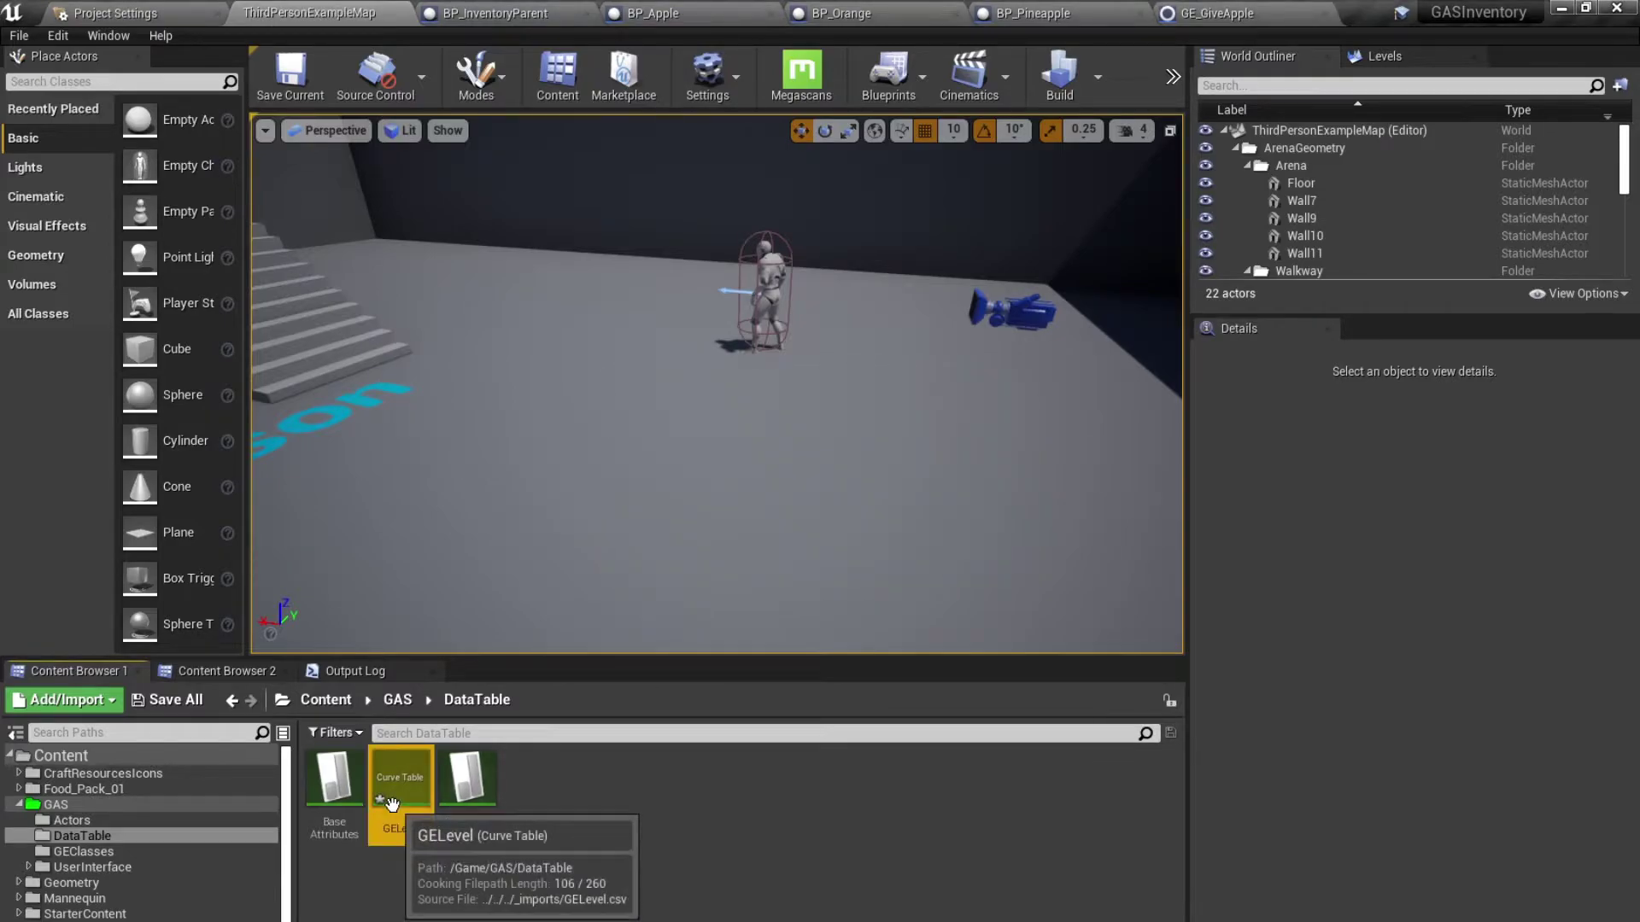
Inspect the GELevel curve table's values, then close and save it.
{"action": "left_click", "coordinate": [401, 795]}
{"action": "double_click", "coordinate": [402, 790]}
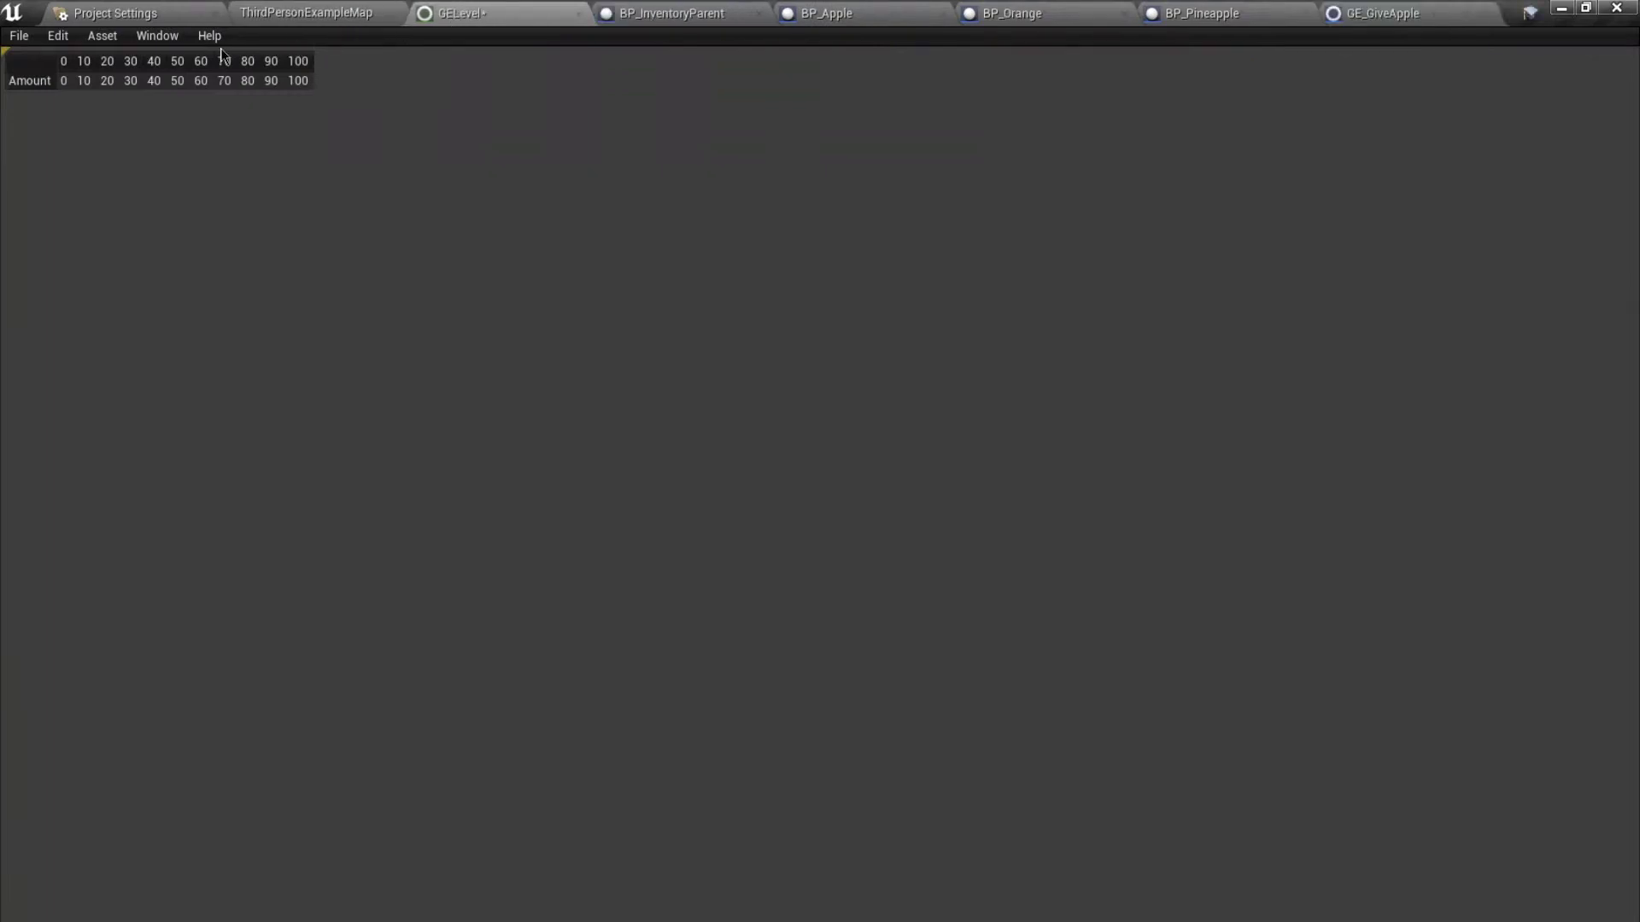
{"action": "left_click", "coordinate": [578, 15]}
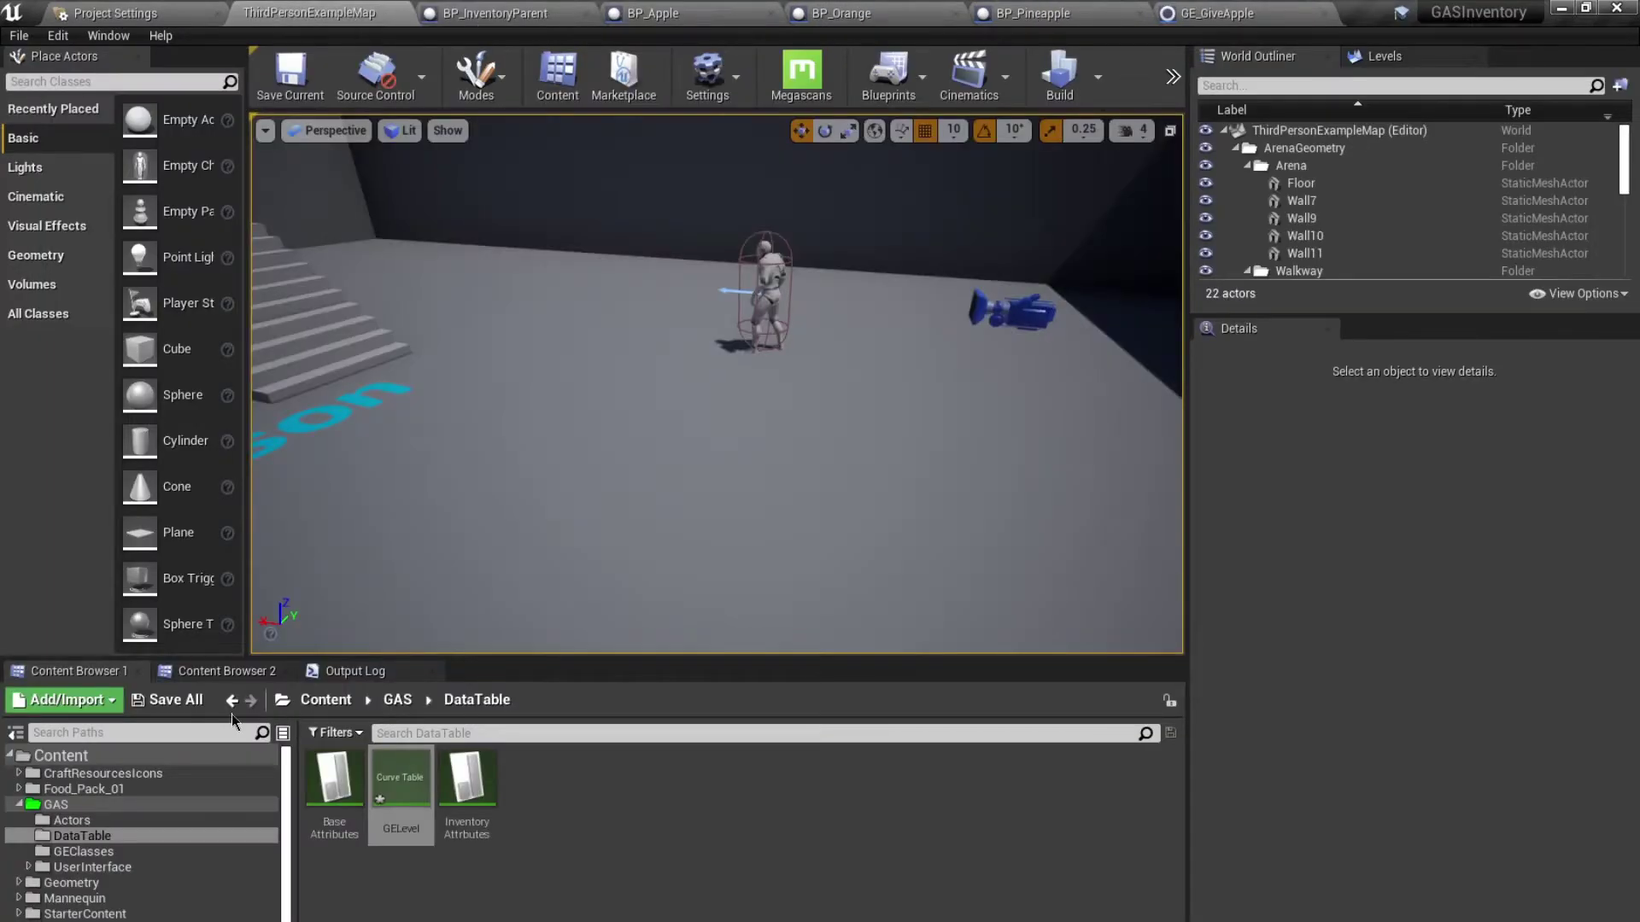
{"action": "key", "text": "ctrl+shift+s"}
{"action": "left_click", "coordinate": [970, 688]}
Point GE_GiveApple's magnitude to the GELevel curve table, Amount row, preview higher levels, and save.
{"action": "left_click", "coordinate": [1278, 17]}
{"action": "left_click", "coordinate": [735, 407]}
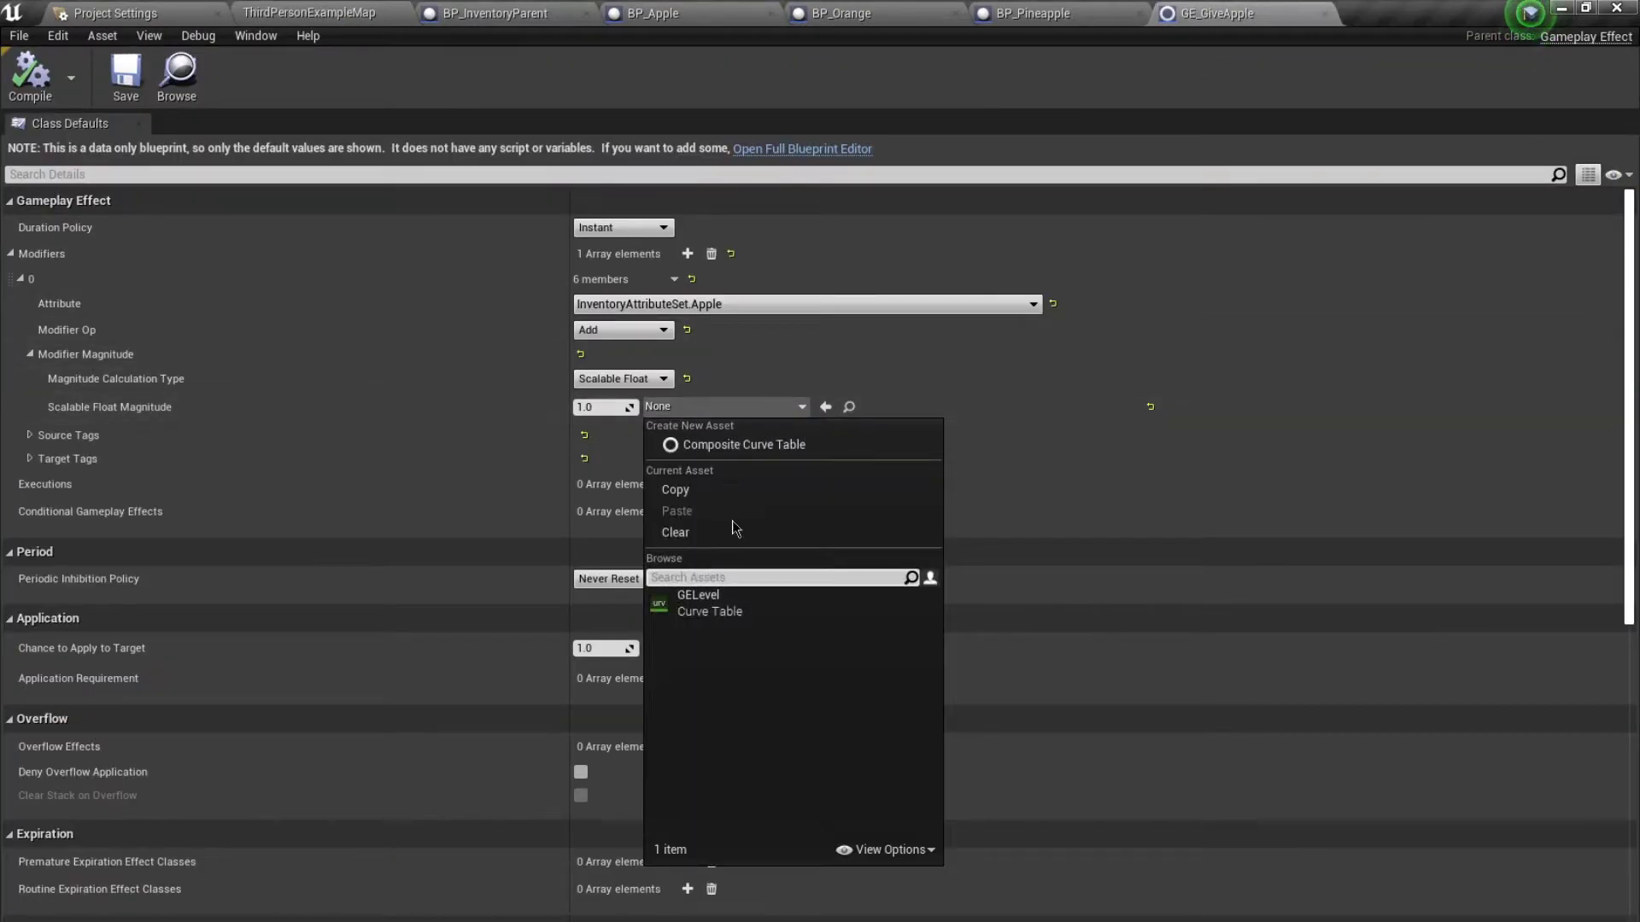
{"action": "left_click", "coordinate": [736, 597]}
{"action": "left_click", "coordinate": [930, 407]}
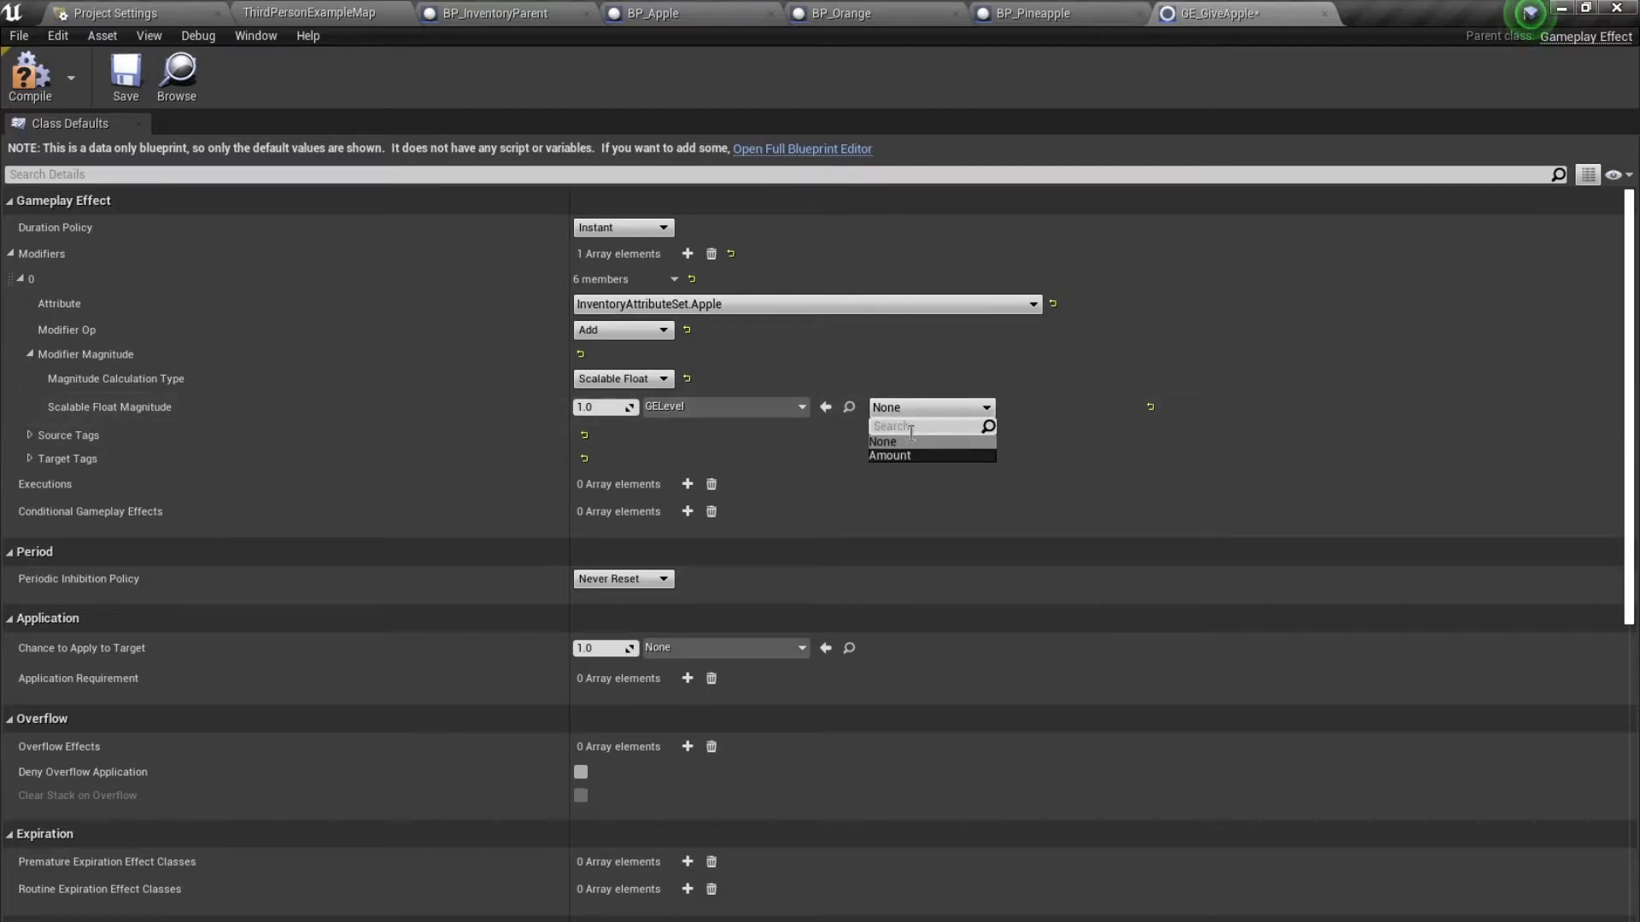
{"action": "left_click", "coordinate": [892, 455]}
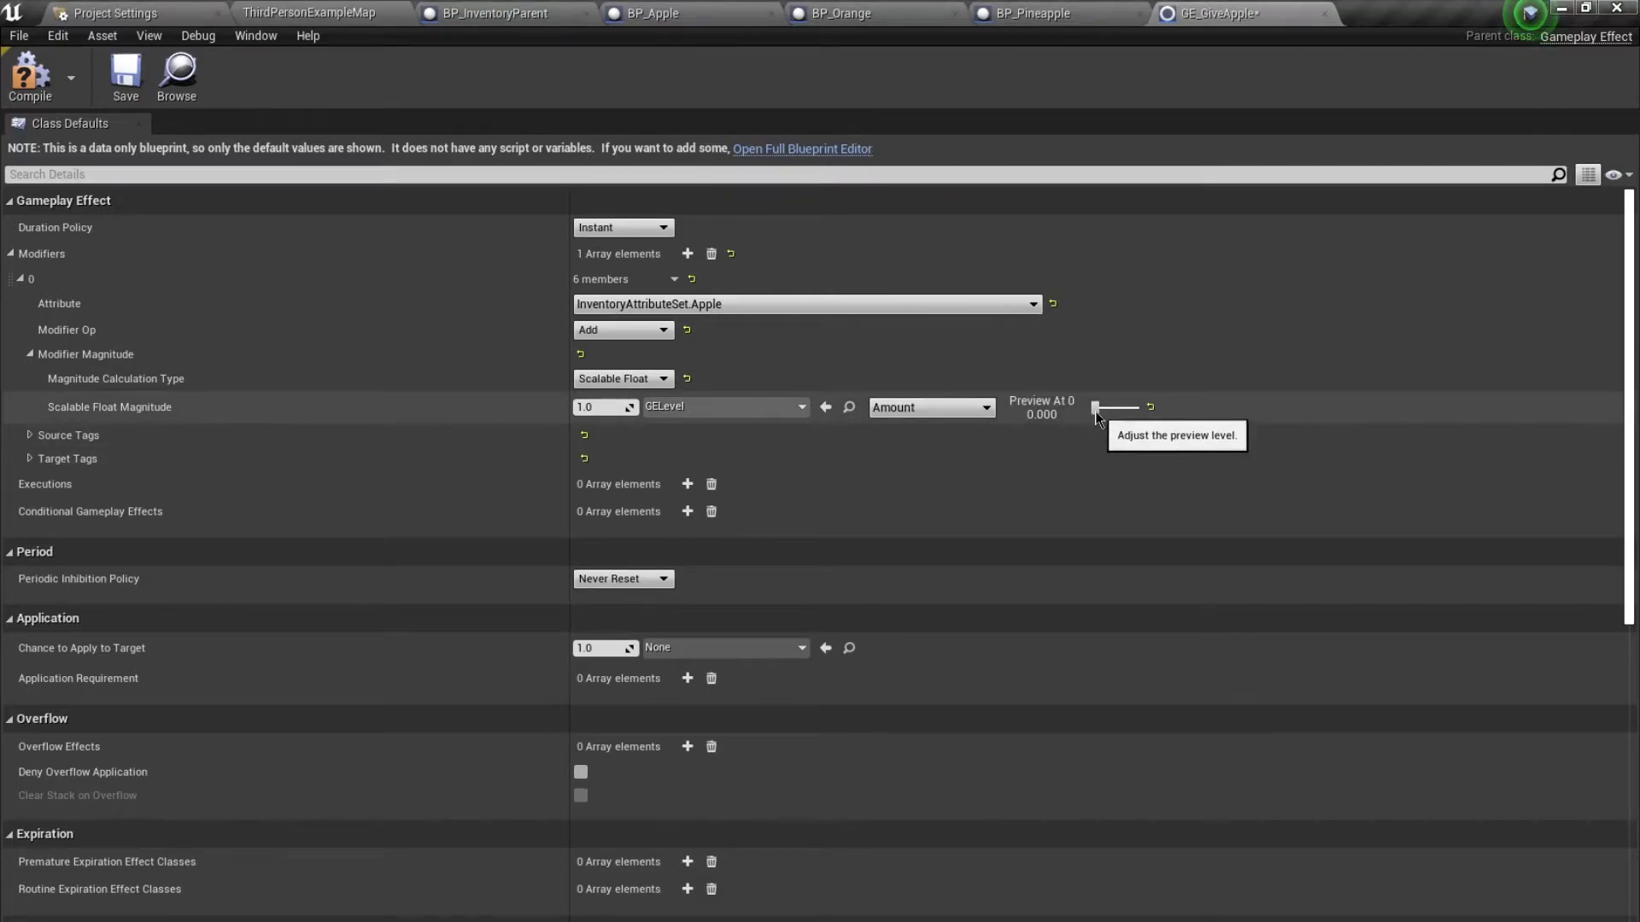
{"action": "left_click_drag", "start_coordinate": [1099, 408], "coordinate": [1124, 408]}
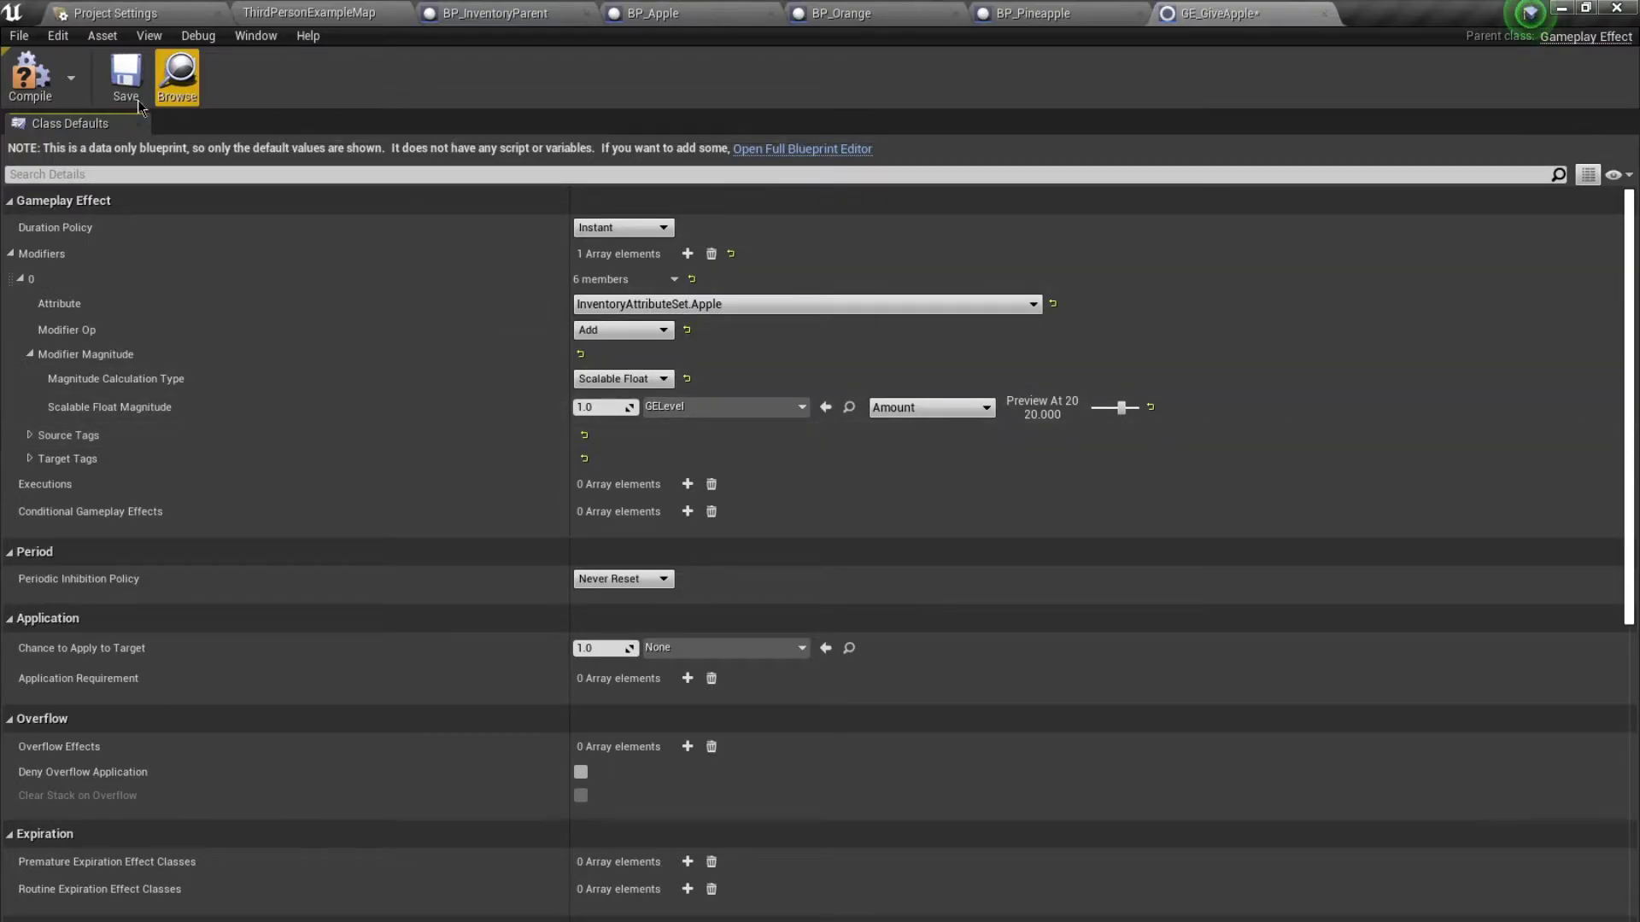
{"action": "left_click", "coordinate": [125, 75]}
Duplicate GE_GiveApple in GEClasses and name the copy GE_GiveOrange.
{"action": "left_click", "coordinate": [308, 13]}
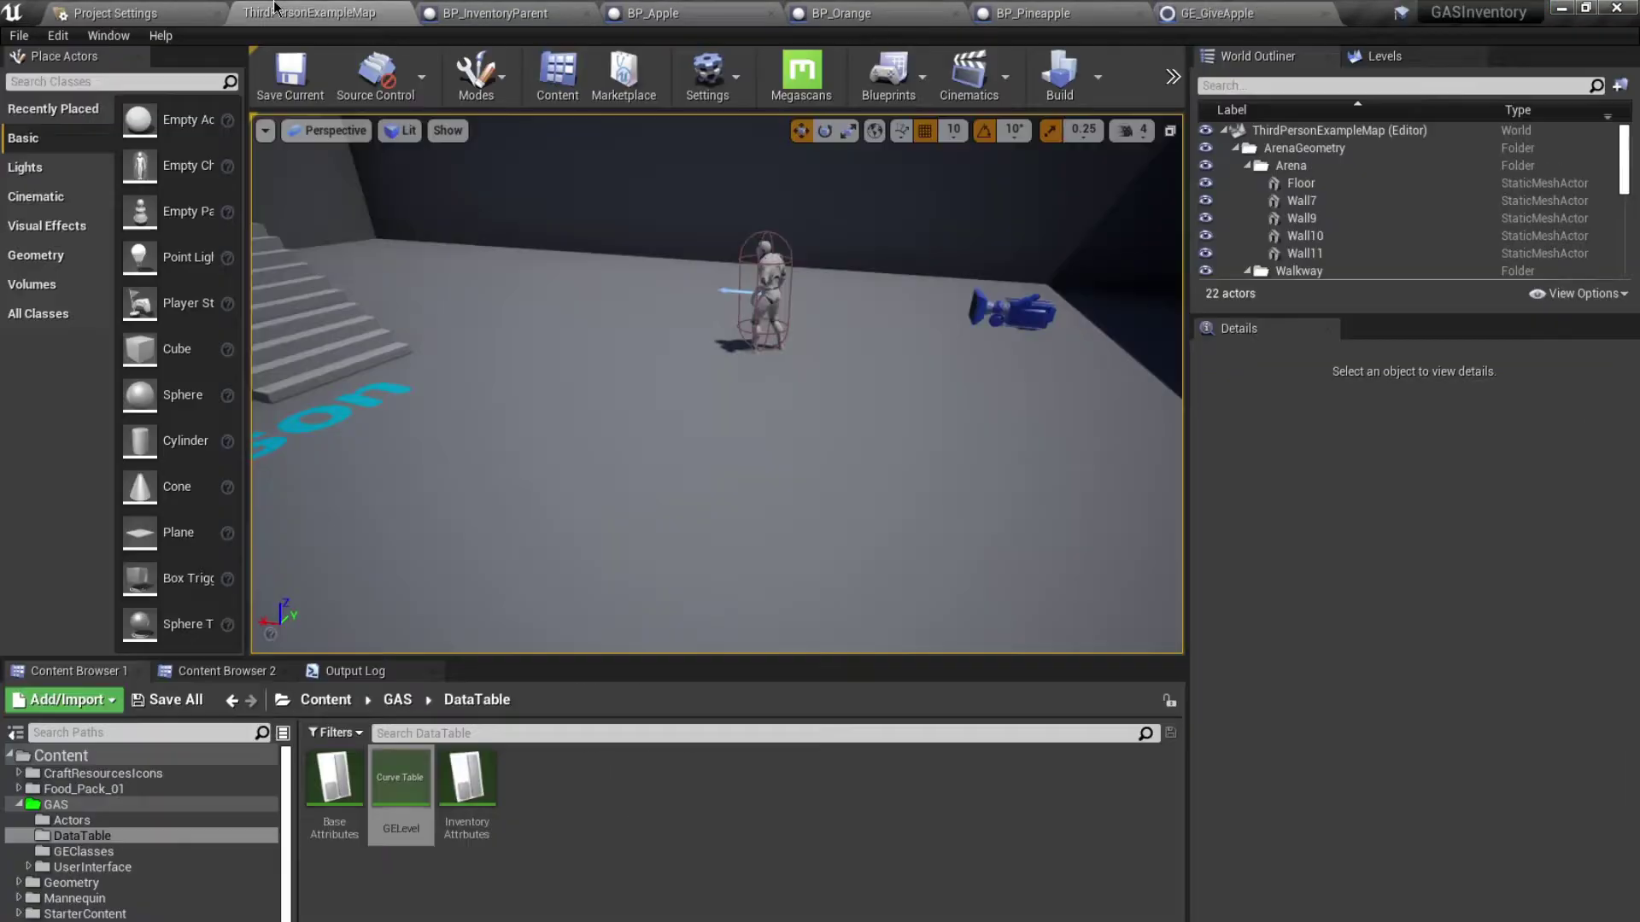
{"action": "left_click", "coordinate": [397, 700]}
{"action": "double_click", "coordinate": [470, 779]}
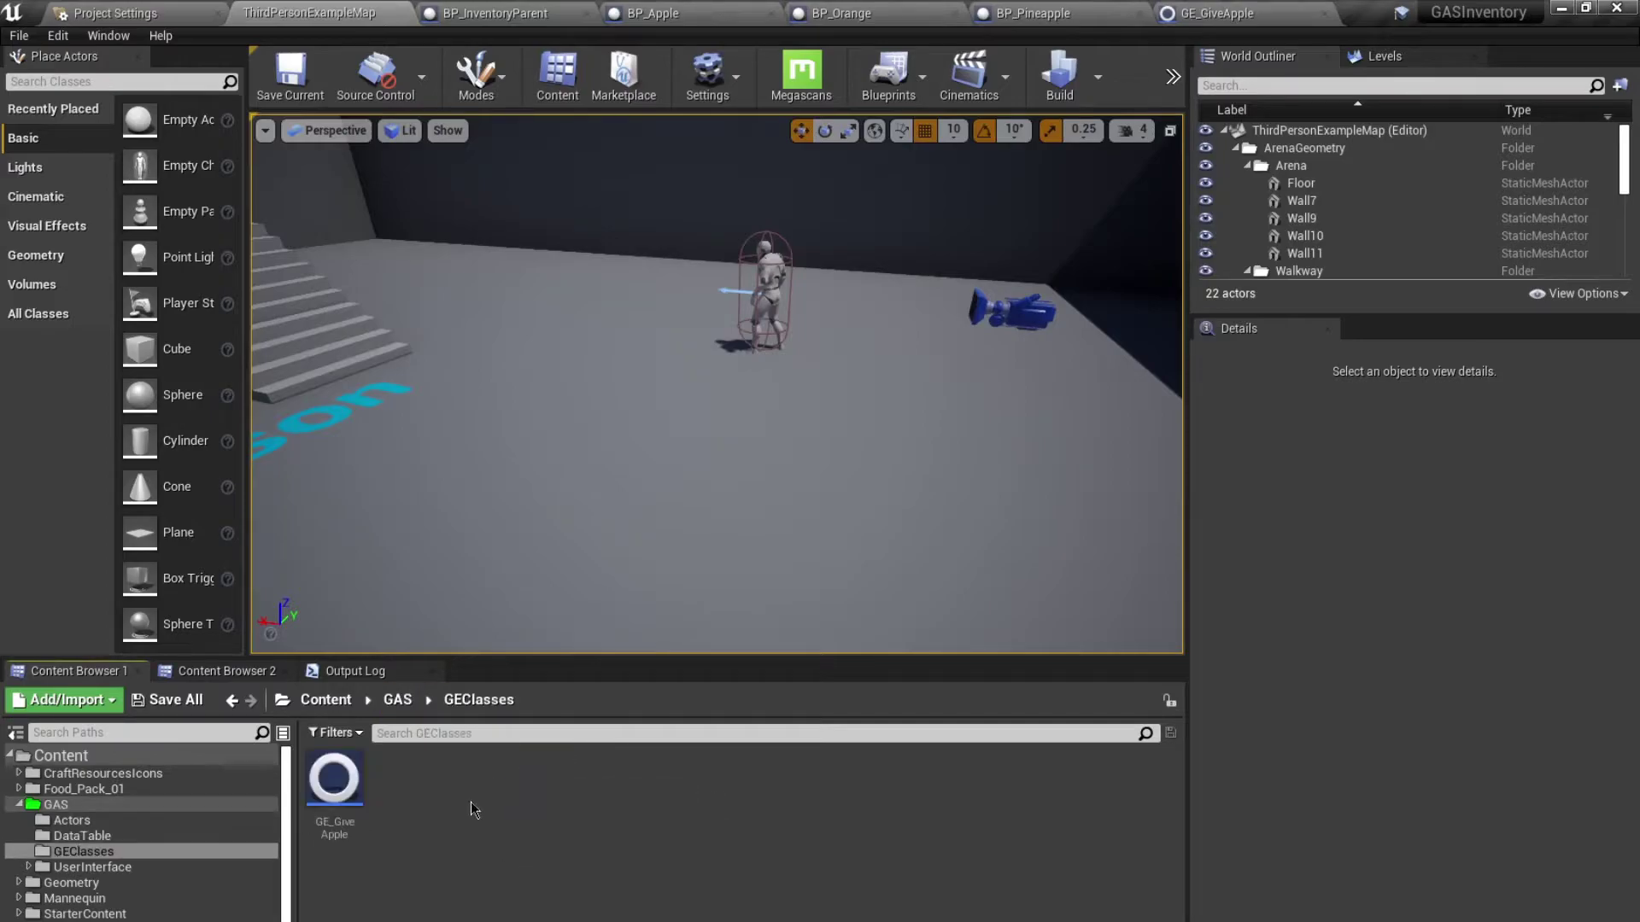
{"action": "left_click", "coordinate": [360, 794]}
{"action": "key", "text": "ctrl+w"}
{"action": "key", "text": "BackSpace"}
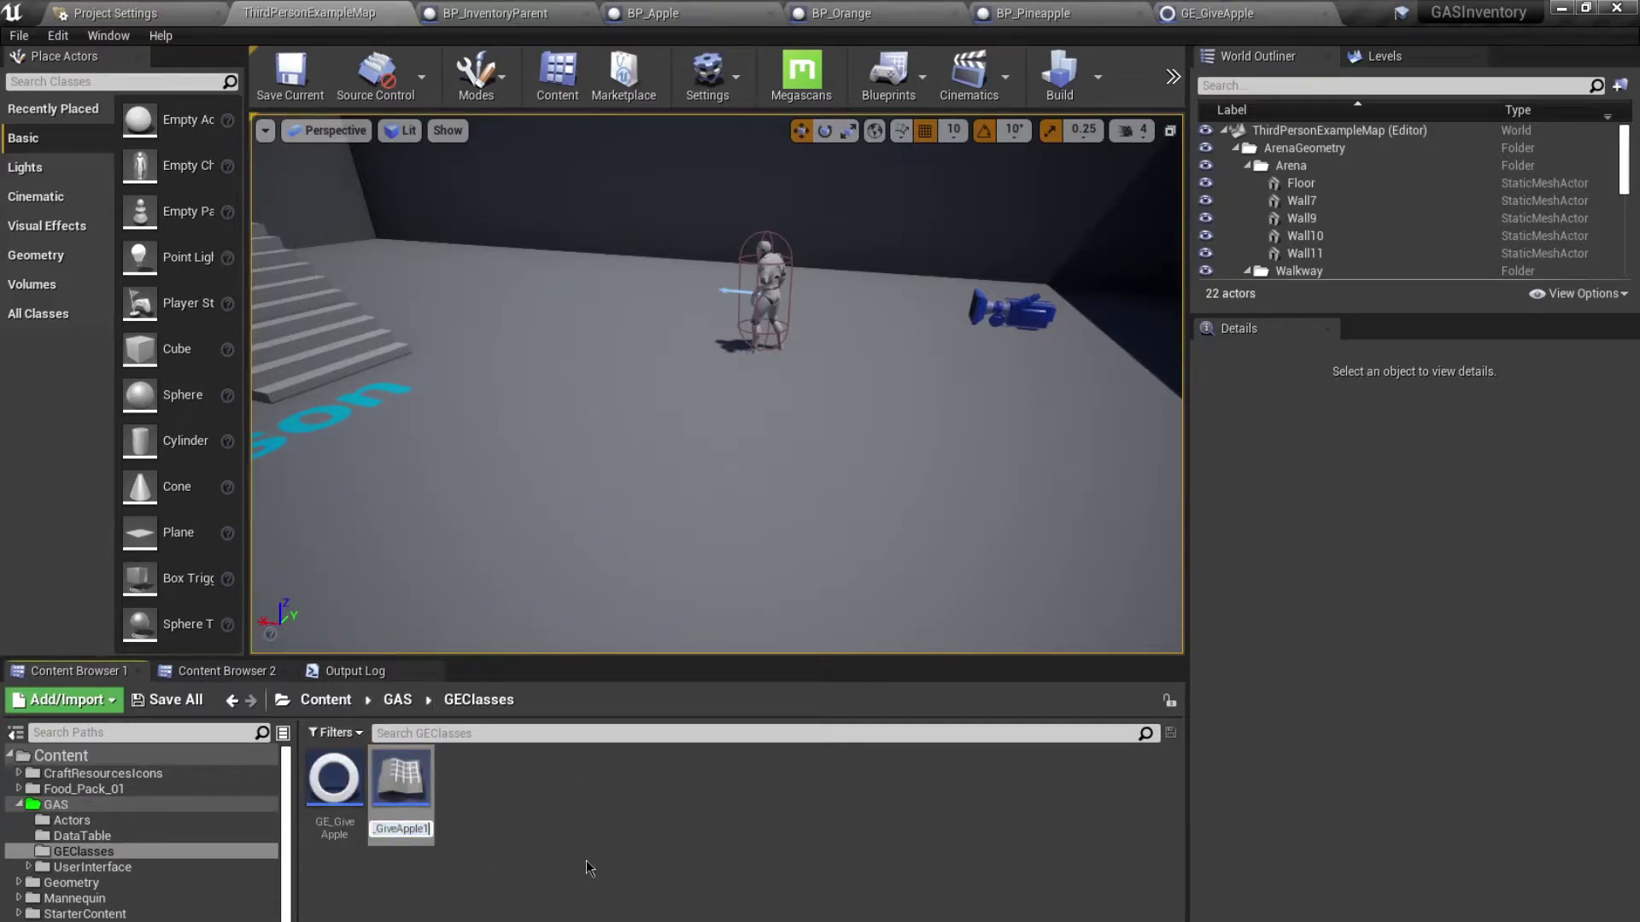
{"action": "key", "text": "BackSpace"}
{"action": "key", "text": "BackSpace"}
{"action": "key", "text": "BackSpace"}
{"action": "key", "text": "BackSpace"}
{"action": "key", "text": "BackSpace"}
{"action": "type", "text": "Orange"}
{"action": "key", "text": "Return"}
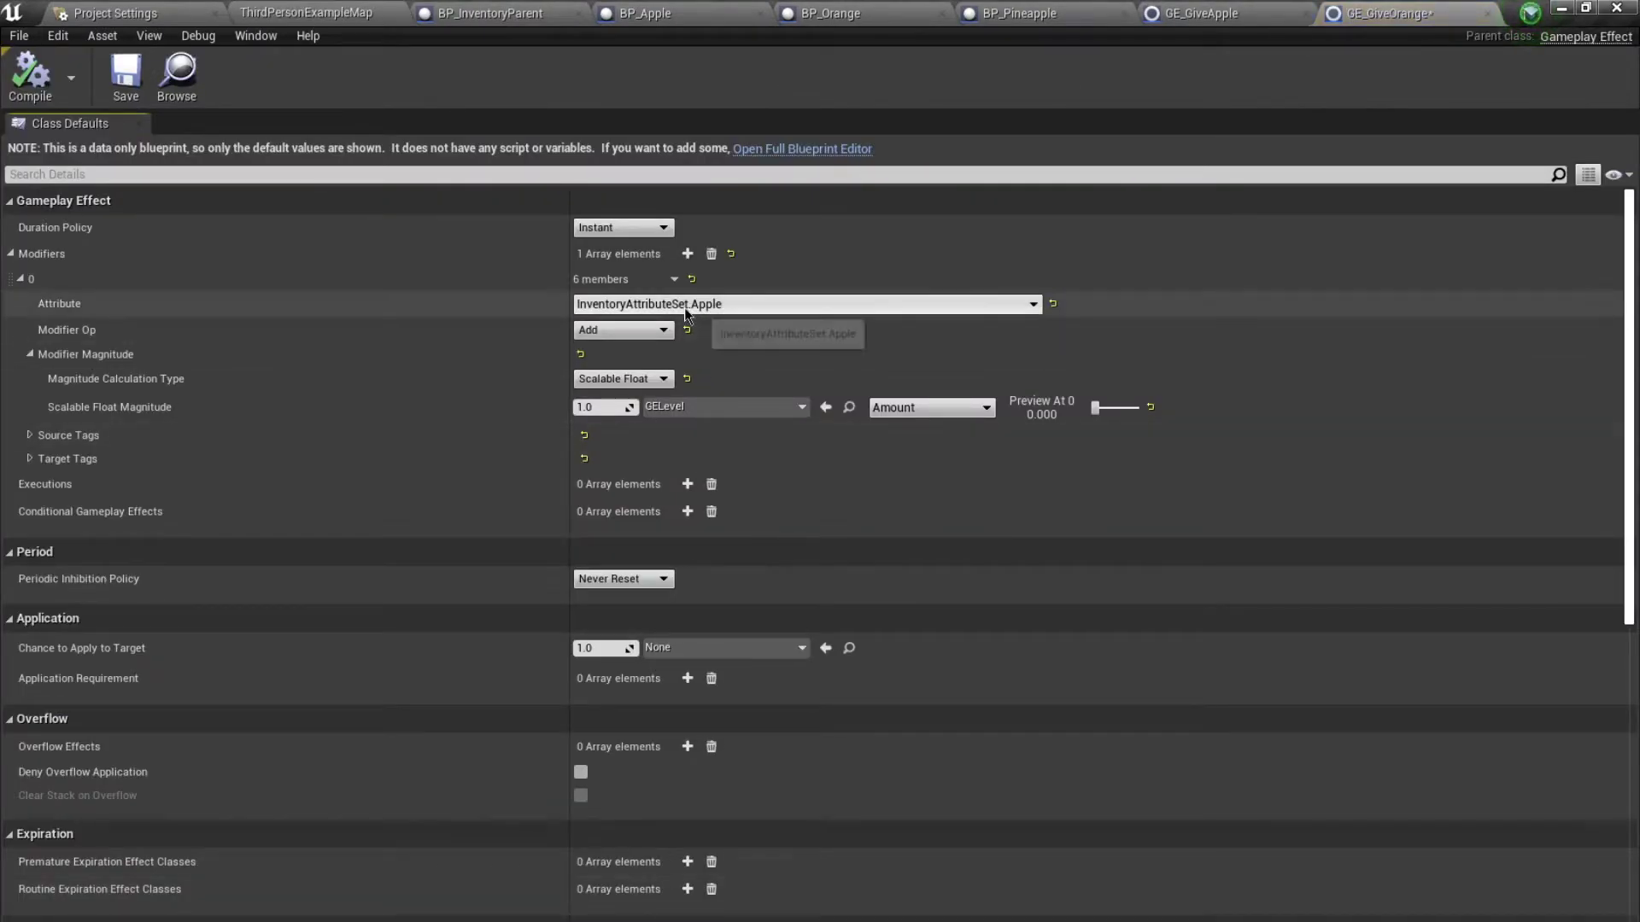
Make GE_GiveOrange's modifier target InventoryAttributeSet.Orange, then compile and save.
{"action": "left_click", "coordinate": [684, 304]}
{"action": "left_click", "coordinate": [683, 576]}
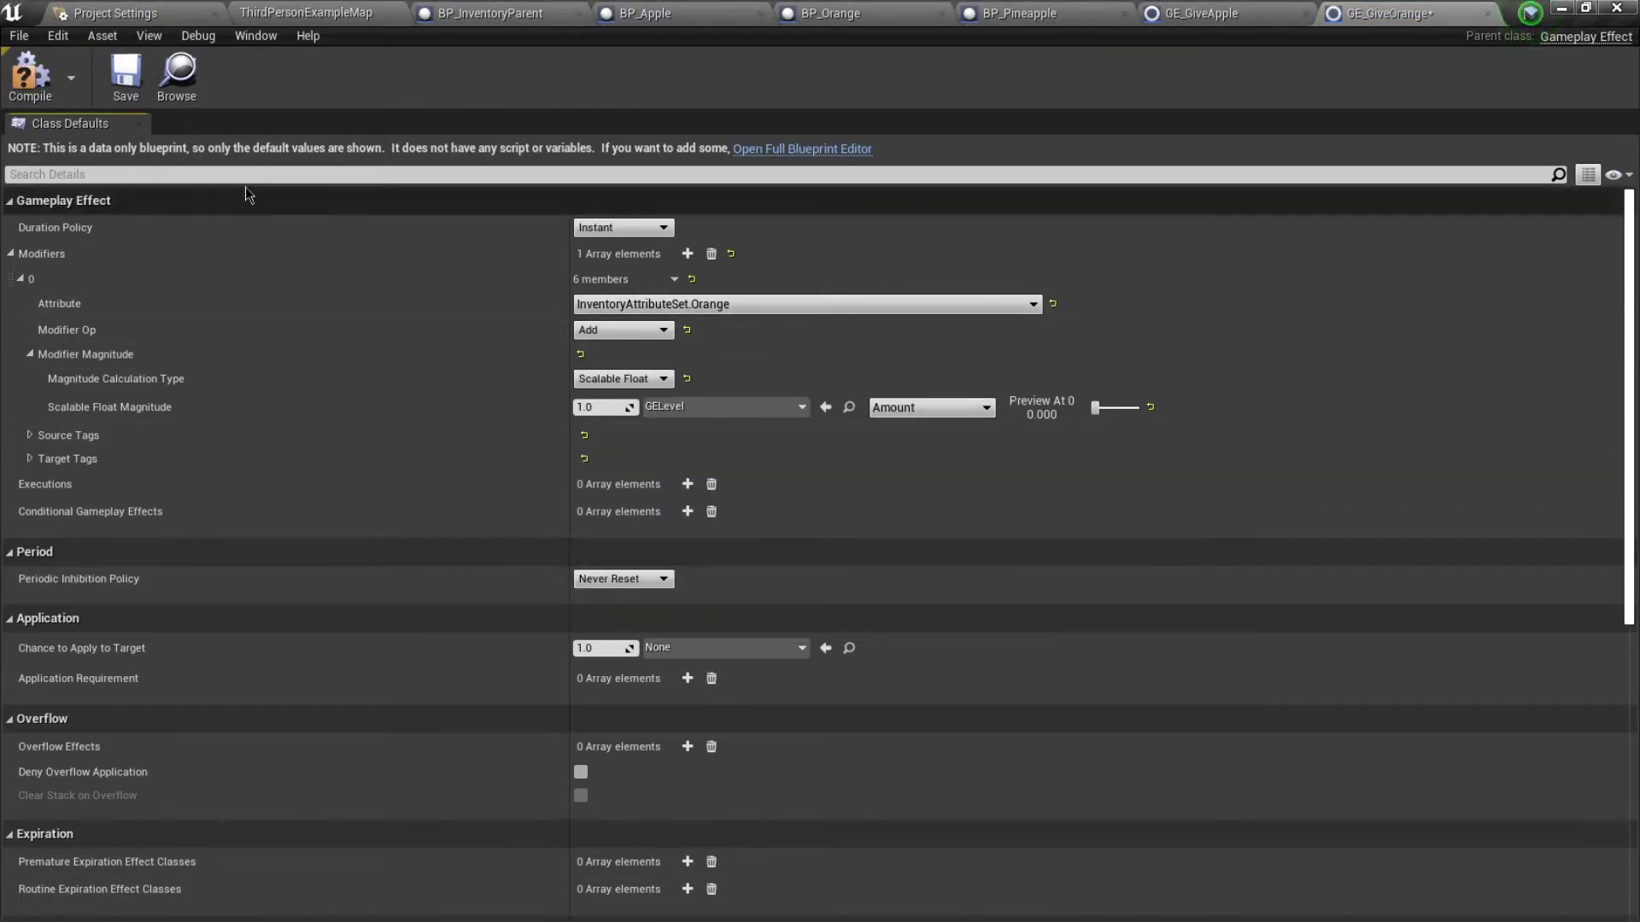
{"action": "left_click", "coordinate": [31, 77]}
{"action": "left_click", "coordinate": [126, 77]}
Copy GE_GiveOrange as GE_GivePineapple and save the new asset.
{"action": "left_click", "coordinate": [290, 13]}
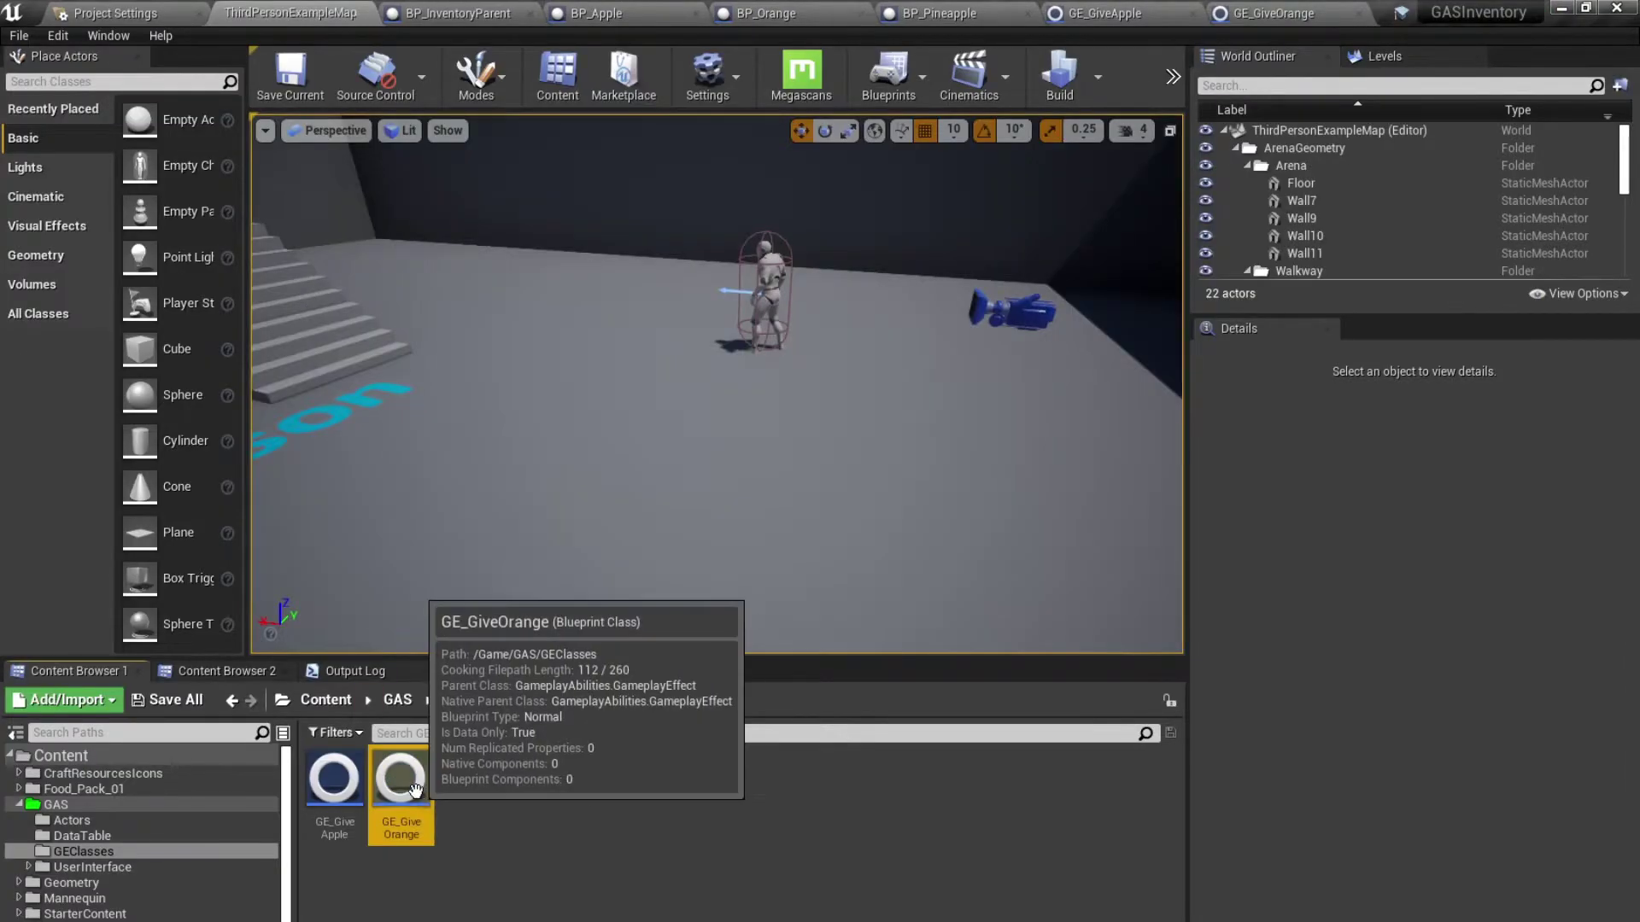
{"action": "left_click_drag", "start_coordinate": [399, 779], "coordinate": [513, 816]}
{"action": "left_click", "coordinate": [487, 842]}
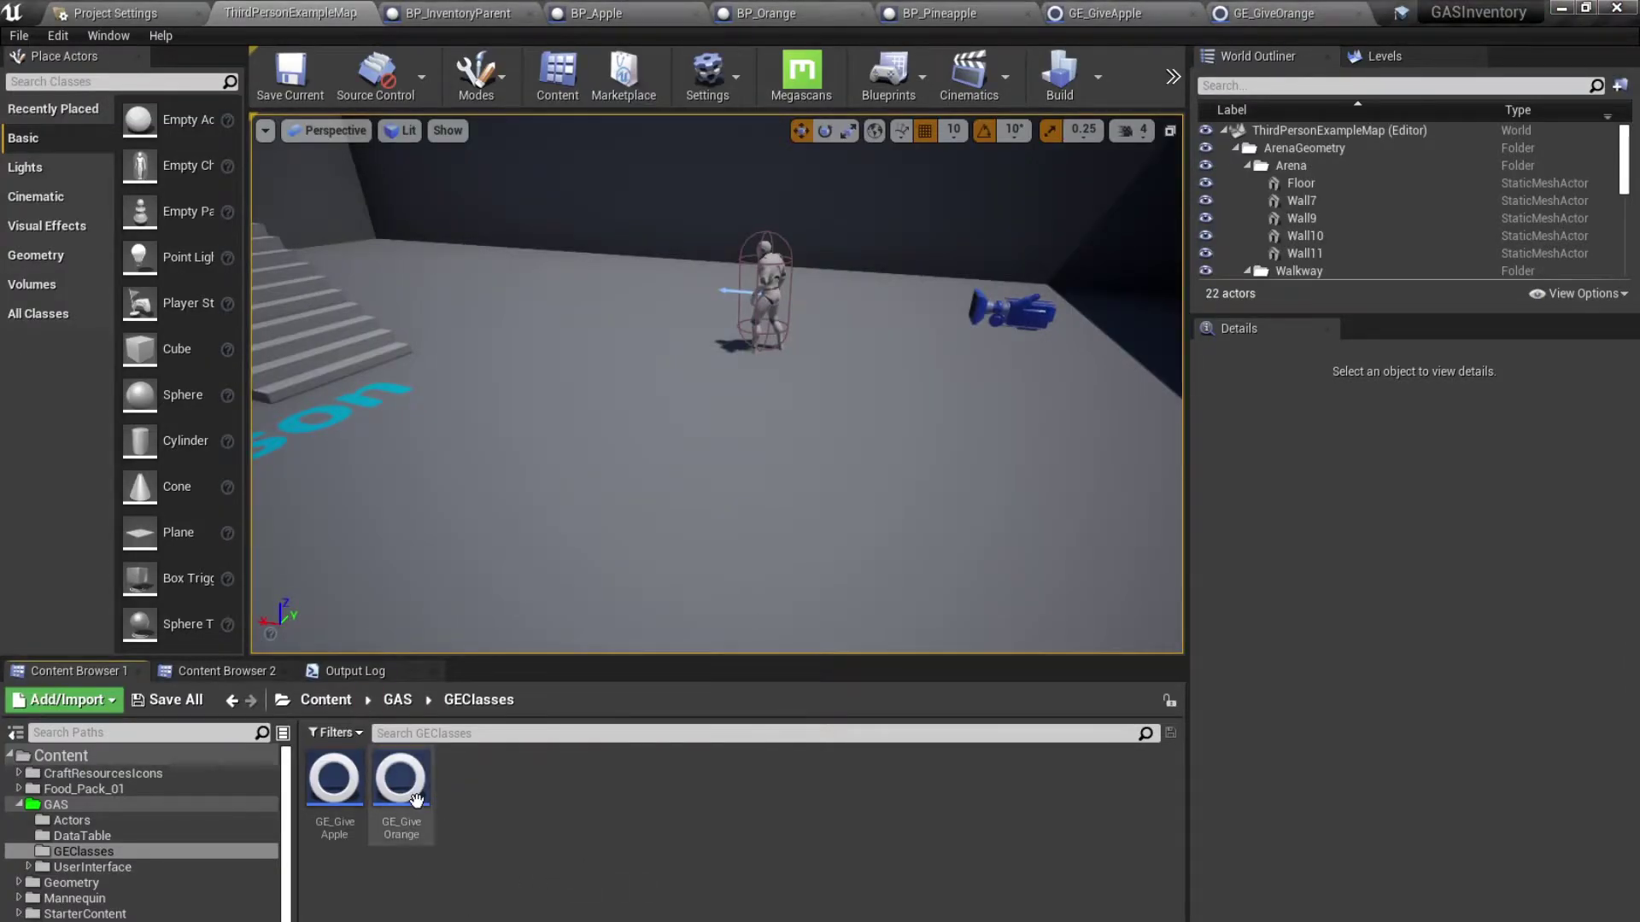
{"action": "key", "text": "BackSpace"}
{"action": "key", "text": "BackSpace"}
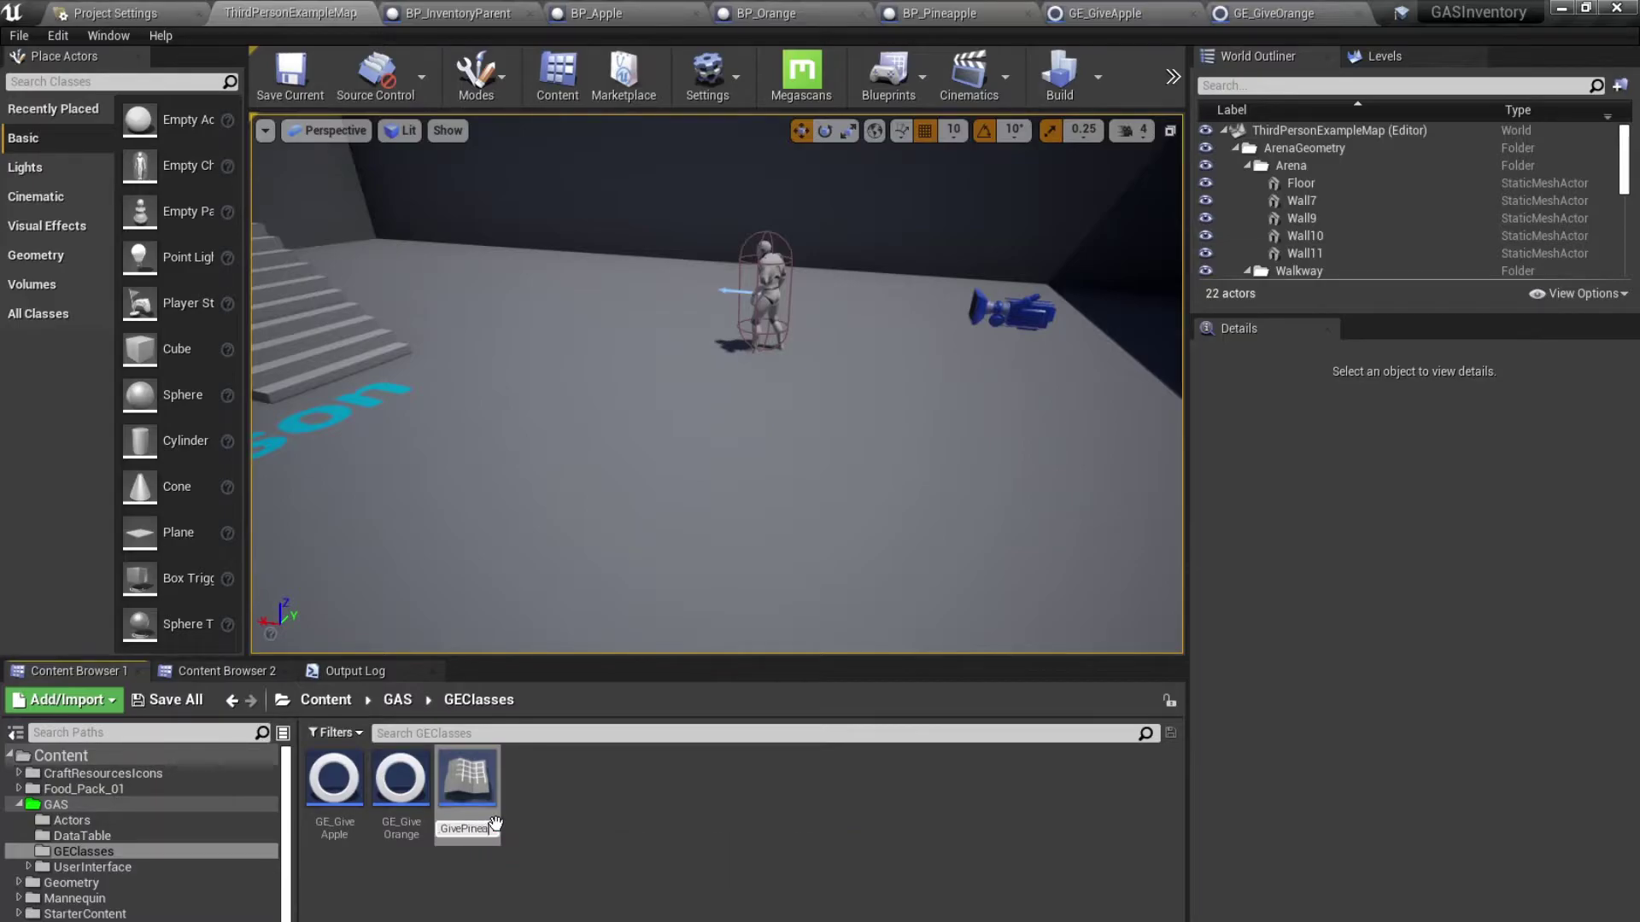
{"action": "type", "text": "le"}
{"action": "key", "text": "Return"}
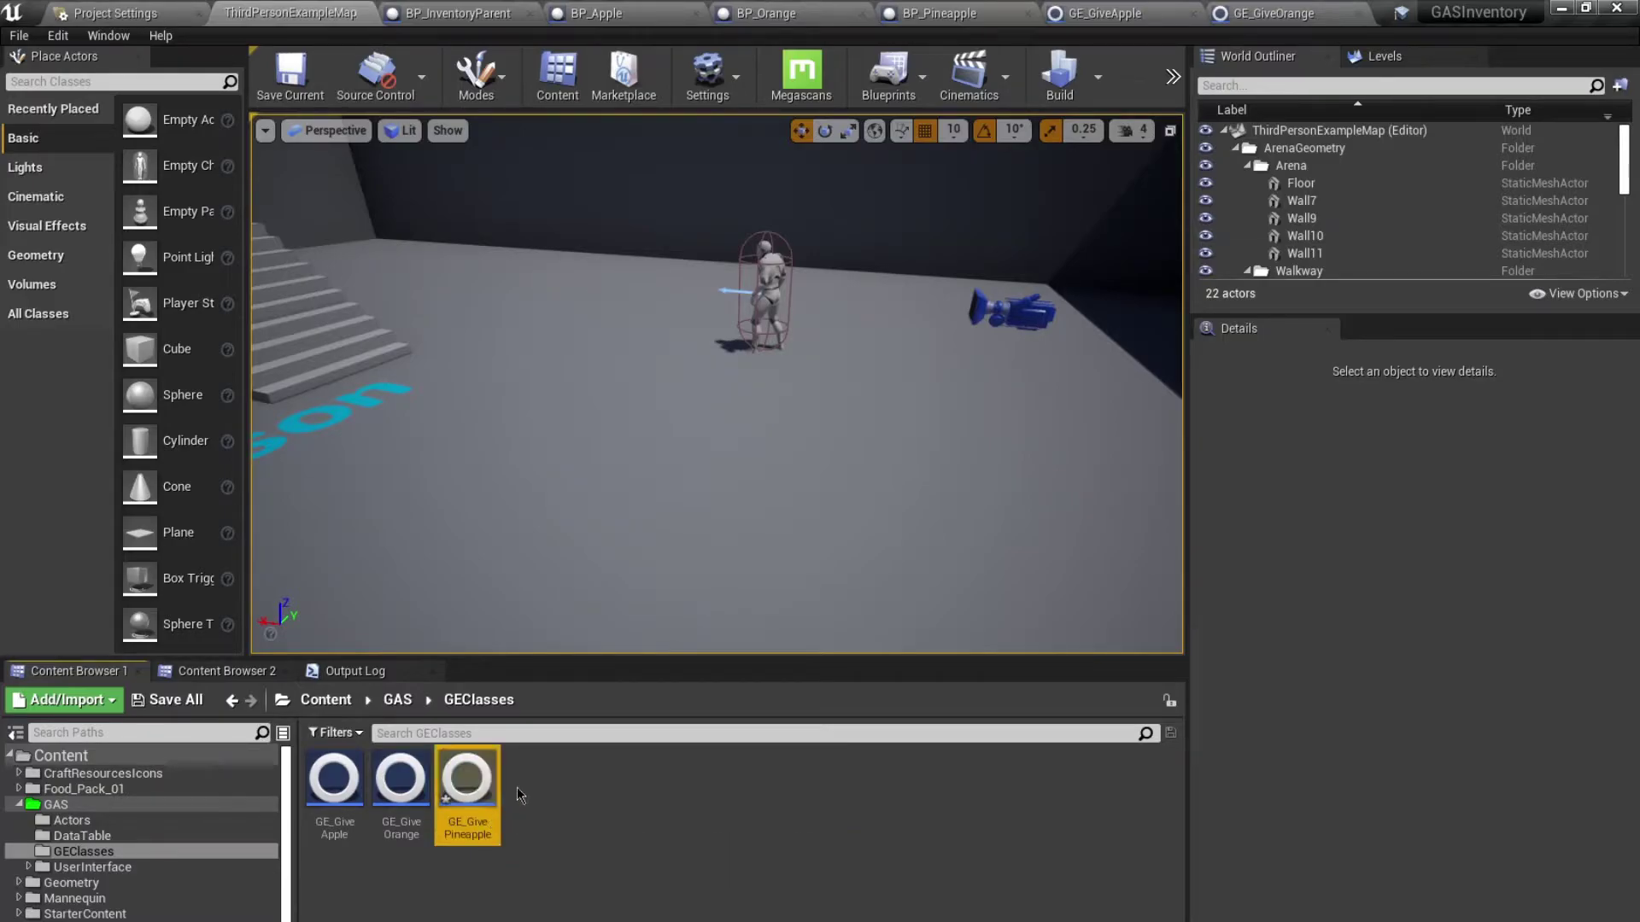
{"action": "left_click", "coordinate": [167, 700]}
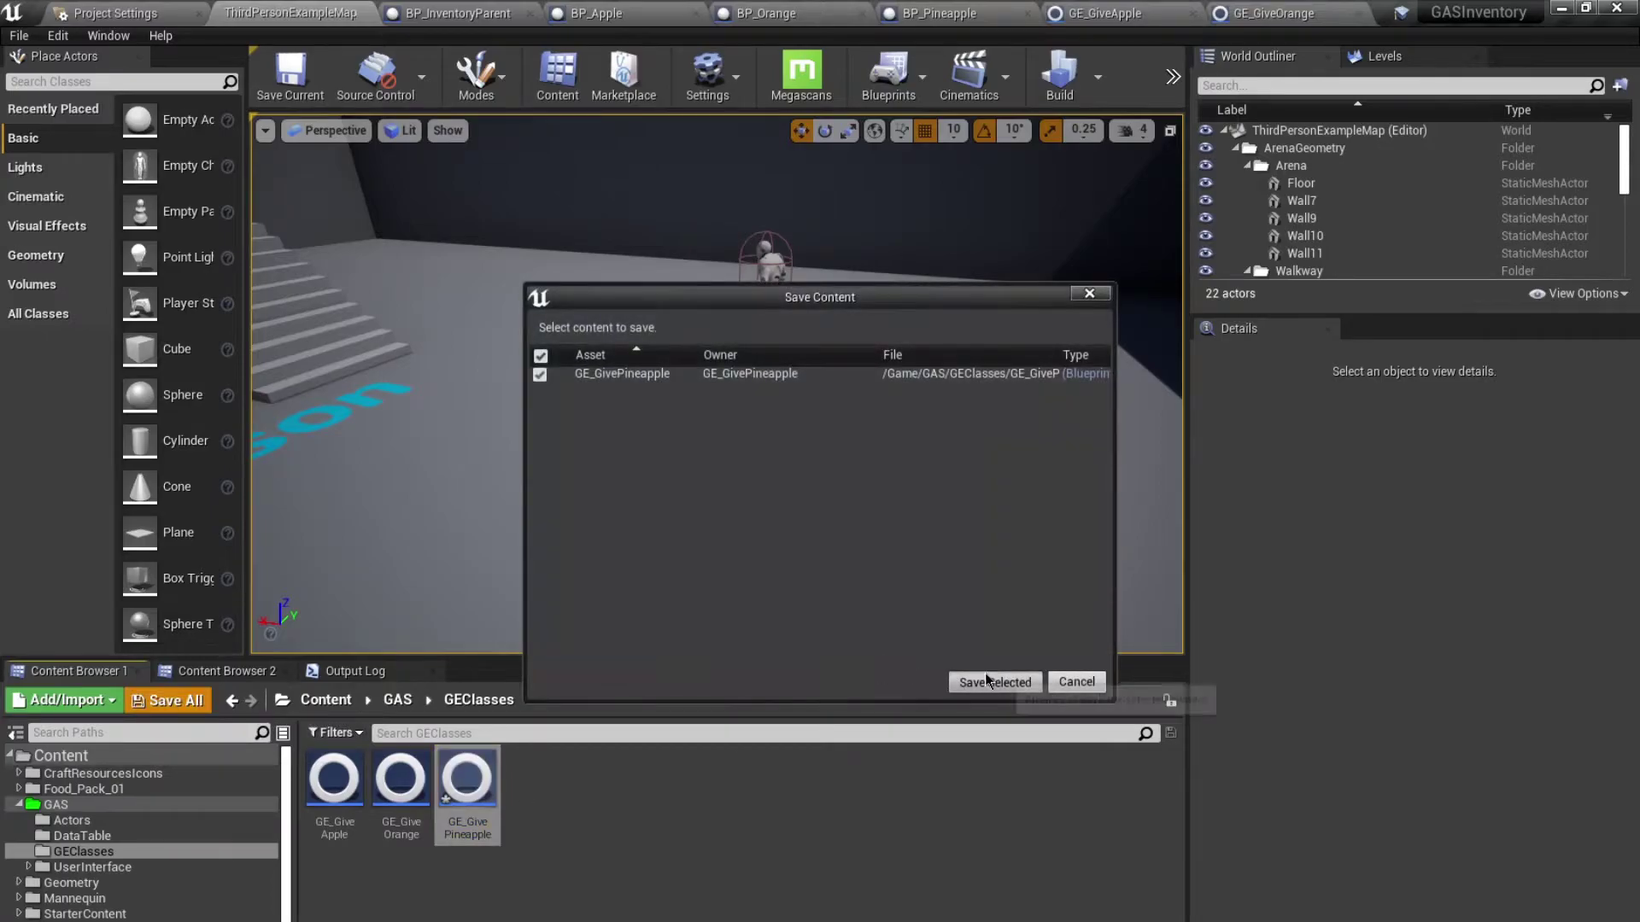
{"action": "left_click", "coordinate": [991, 681]}
Set GE_GivePineapple's modifier attribute to InventoryAttributeSet.Pineapple, then compile and save.
{"action": "double_click", "coordinate": [467, 779]}
{"action": "left_click", "coordinate": [675, 304]}
{"action": "left_click", "coordinate": [731, 591]}
{"action": "left_click", "coordinate": [30, 75]}
{"action": "left_click", "coordinate": [126, 81]}
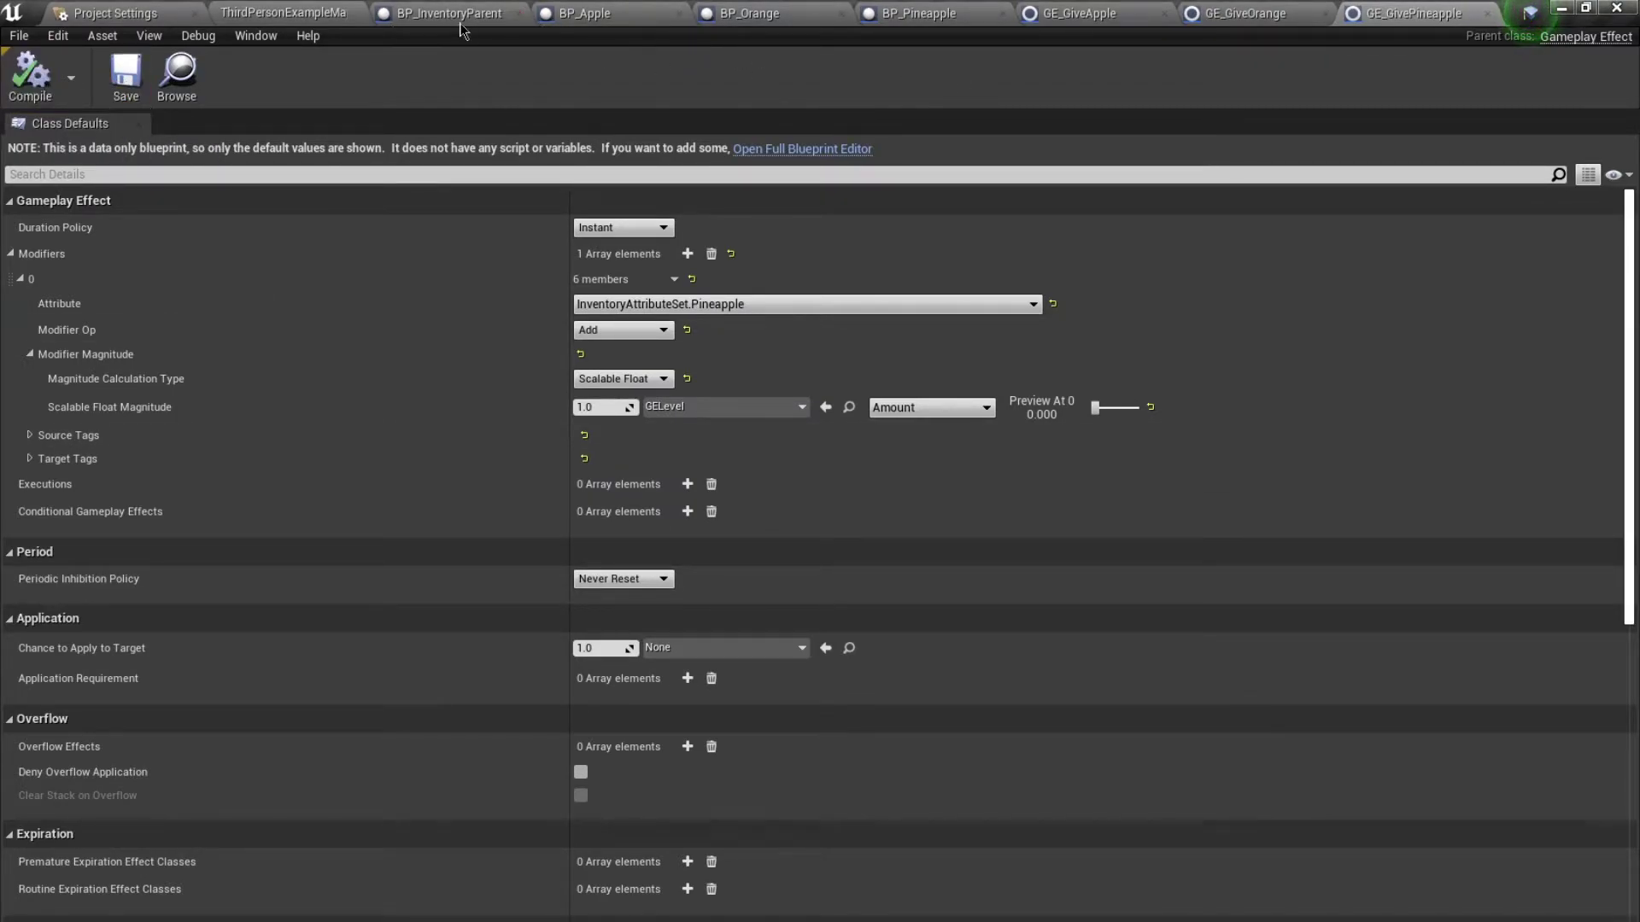
Set GEClass to GE_GiveApple, GE_GiveOrange and GE_GivePineapple on the matching fruit pickups.
{"action": "left_click", "coordinate": [643, 18]}
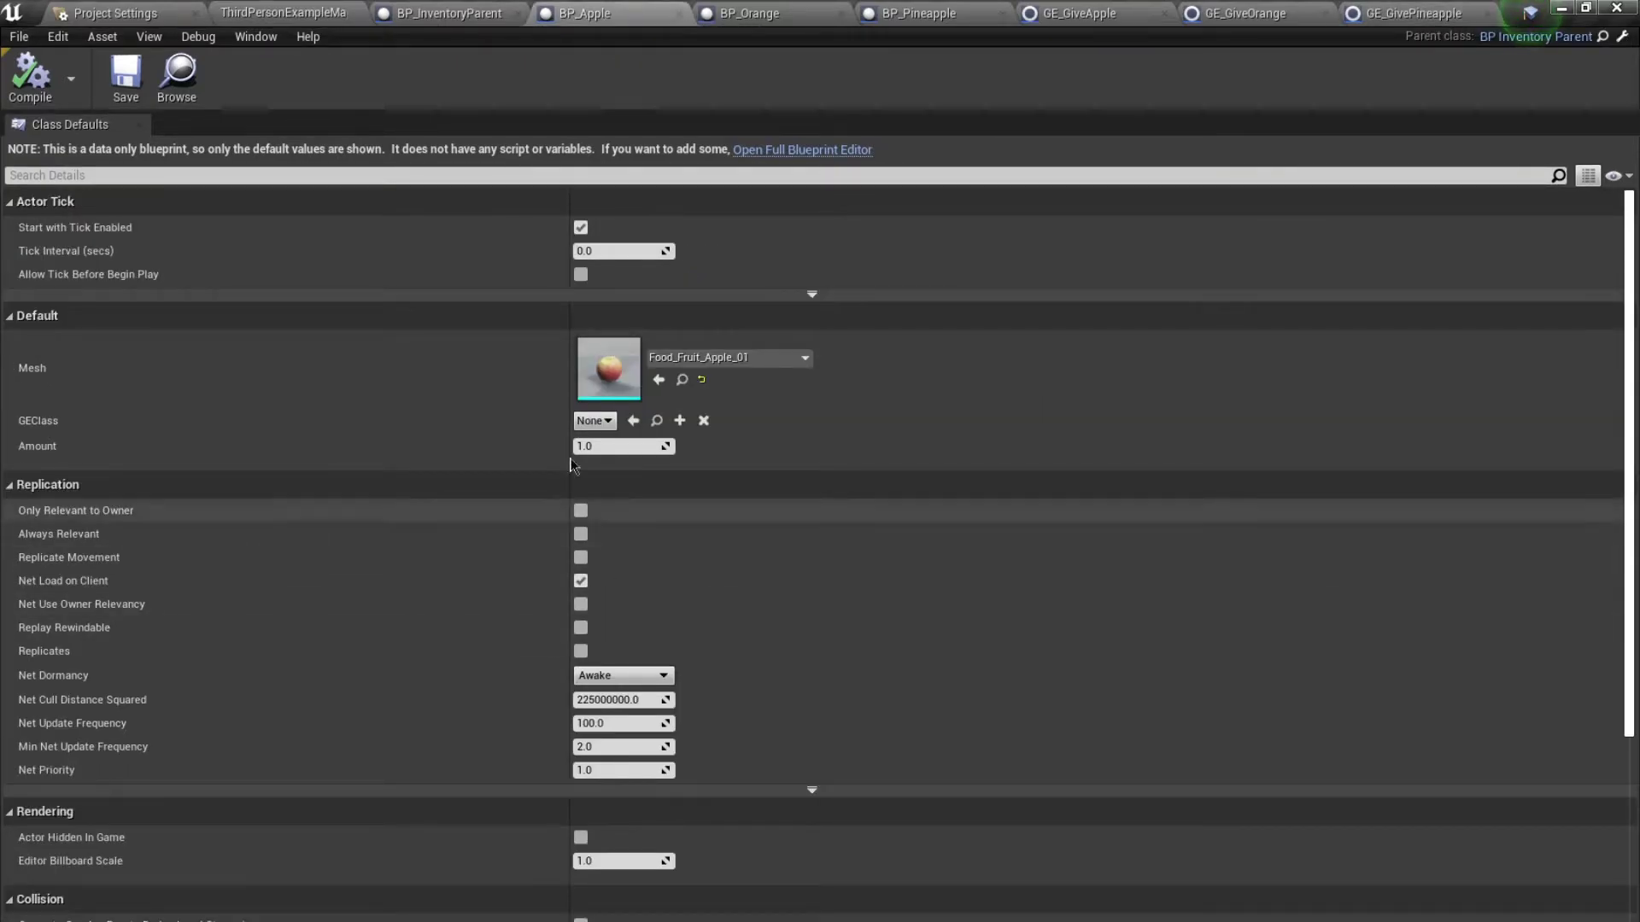
{"action": "left_click", "coordinate": [609, 420]}
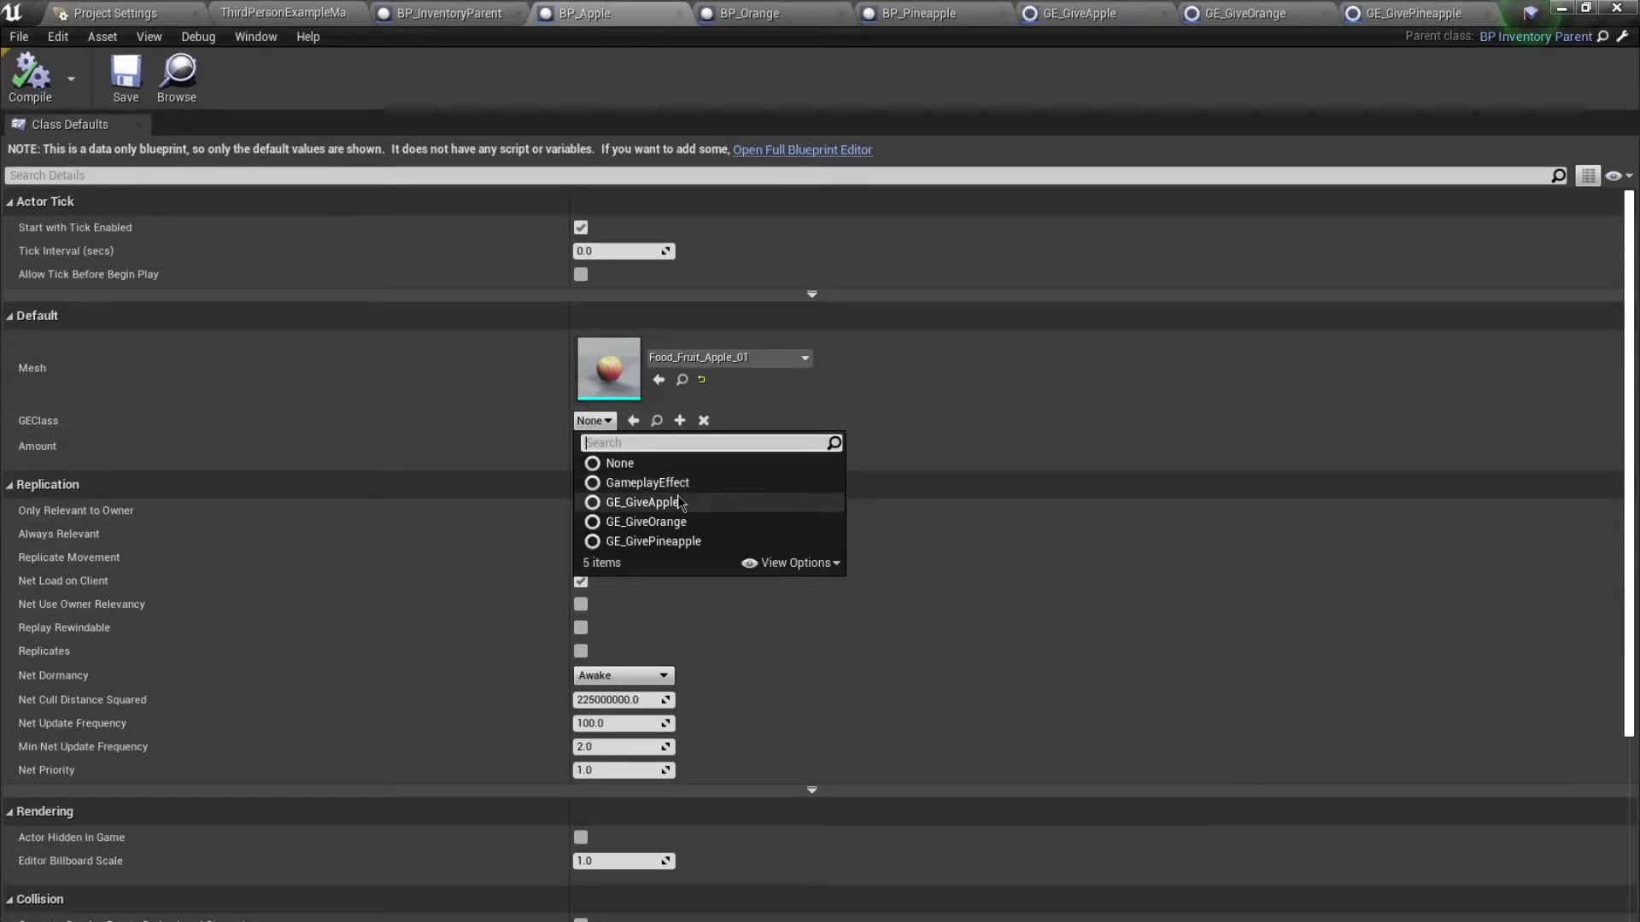
{"action": "left_click", "coordinate": [636, 503]}
{"action": "left_click", "coordinate": [786, 13]}
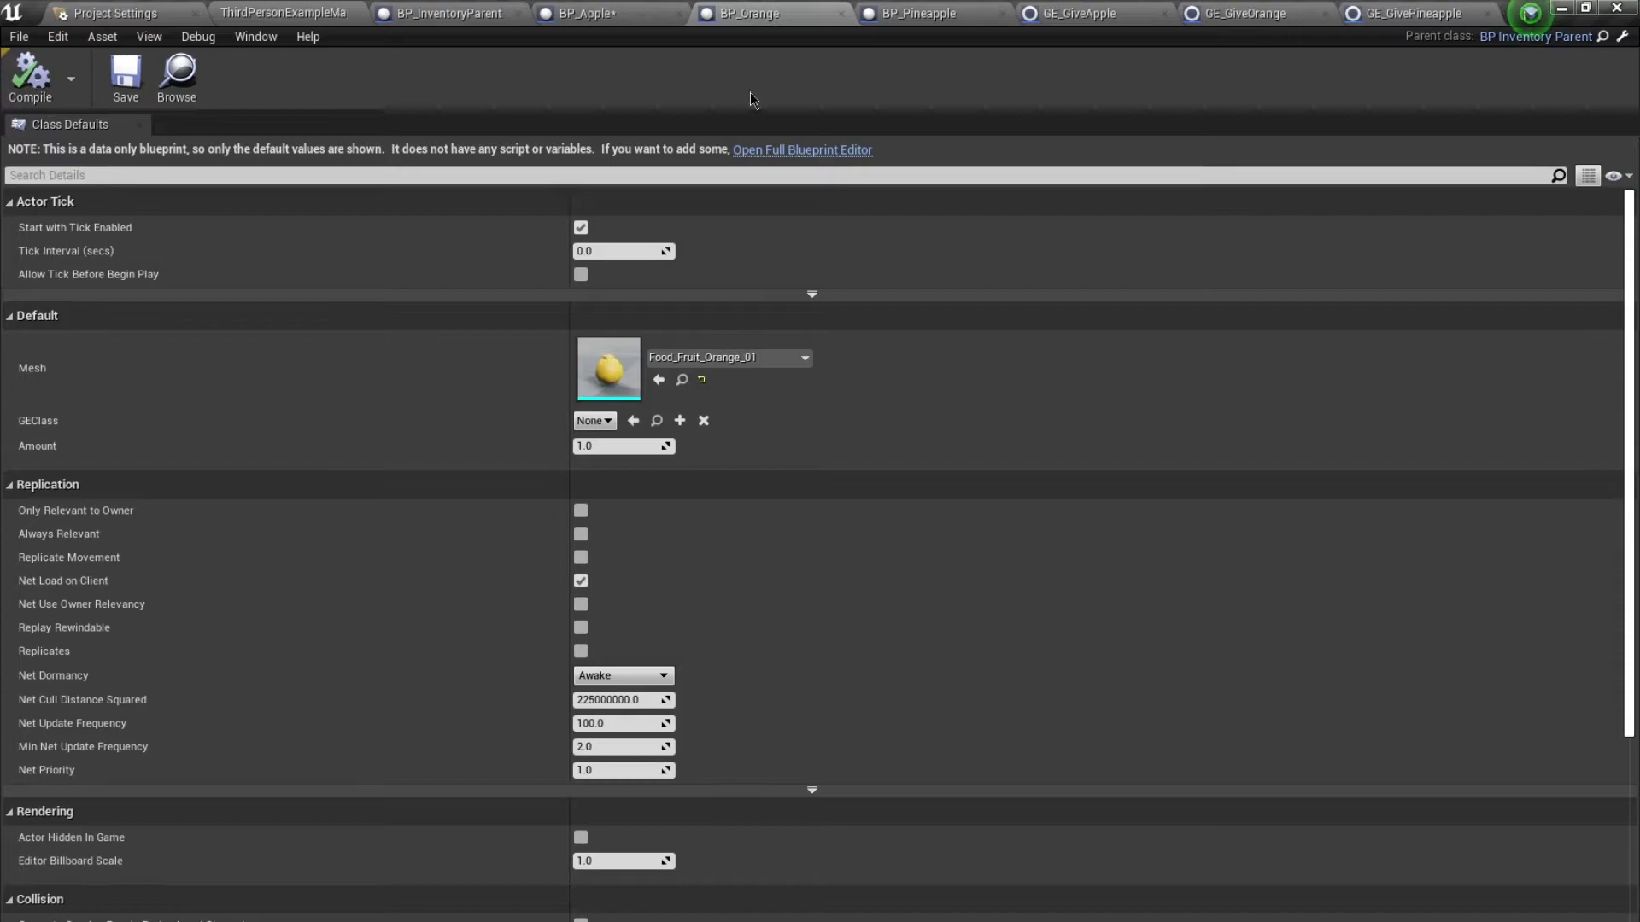
{"action": "left_click", "coordinate": [596, 421]}
{"action": "left_click", "coordinate": [649, 522]}
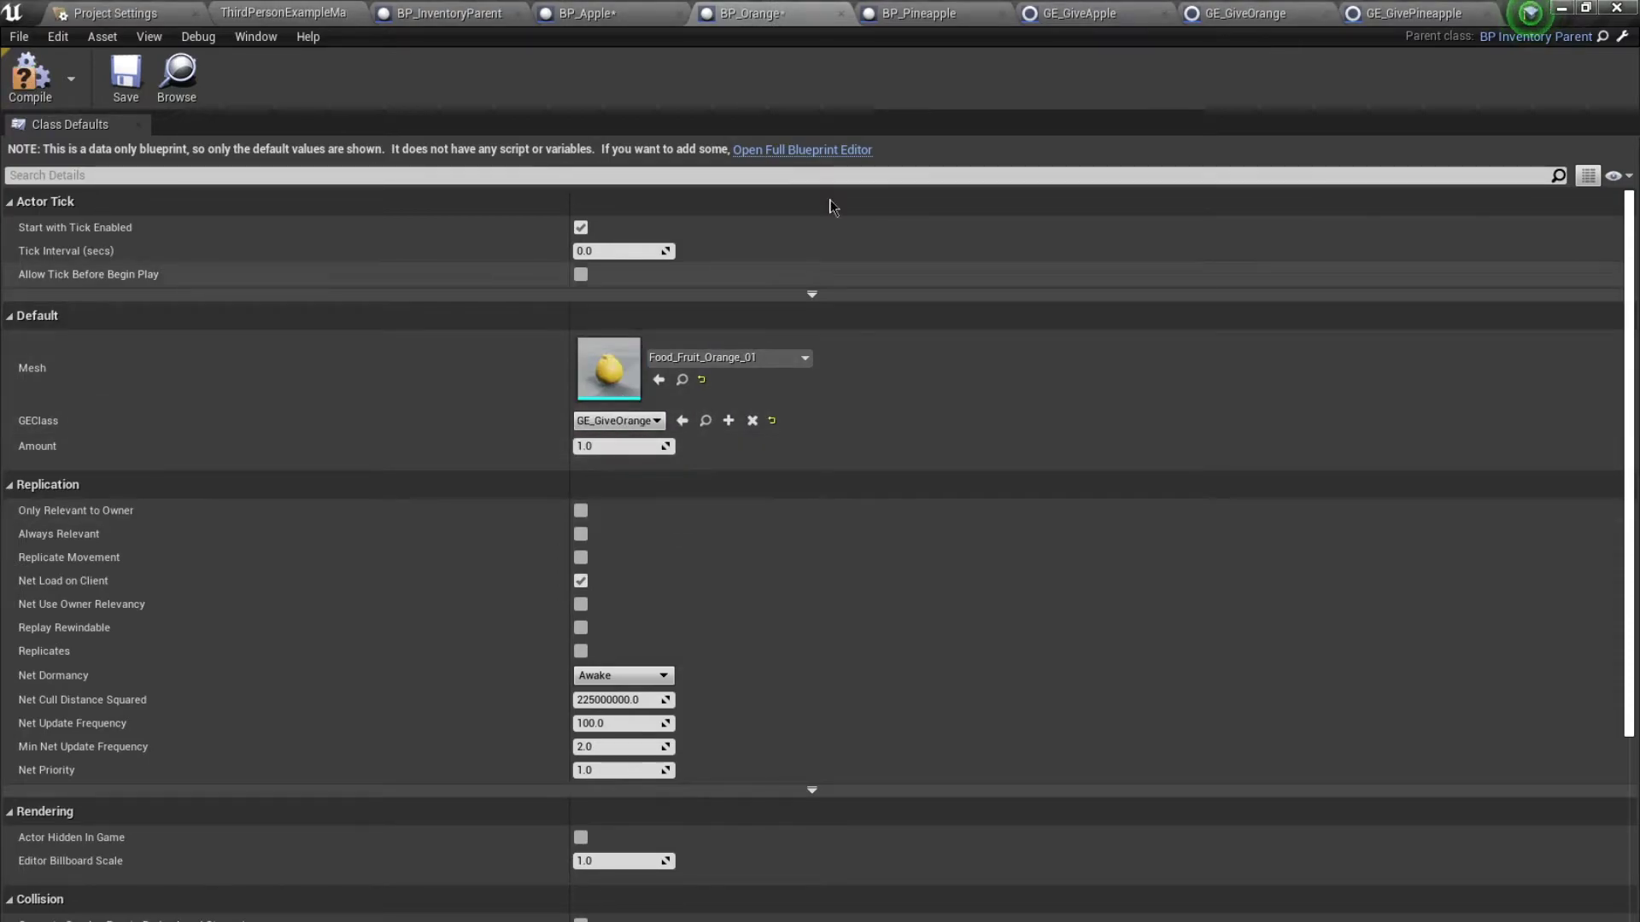
{"action": "left_click", "coordinate": [922, 13]}
{"action": "left_click", "coordinate": [593, 420]}
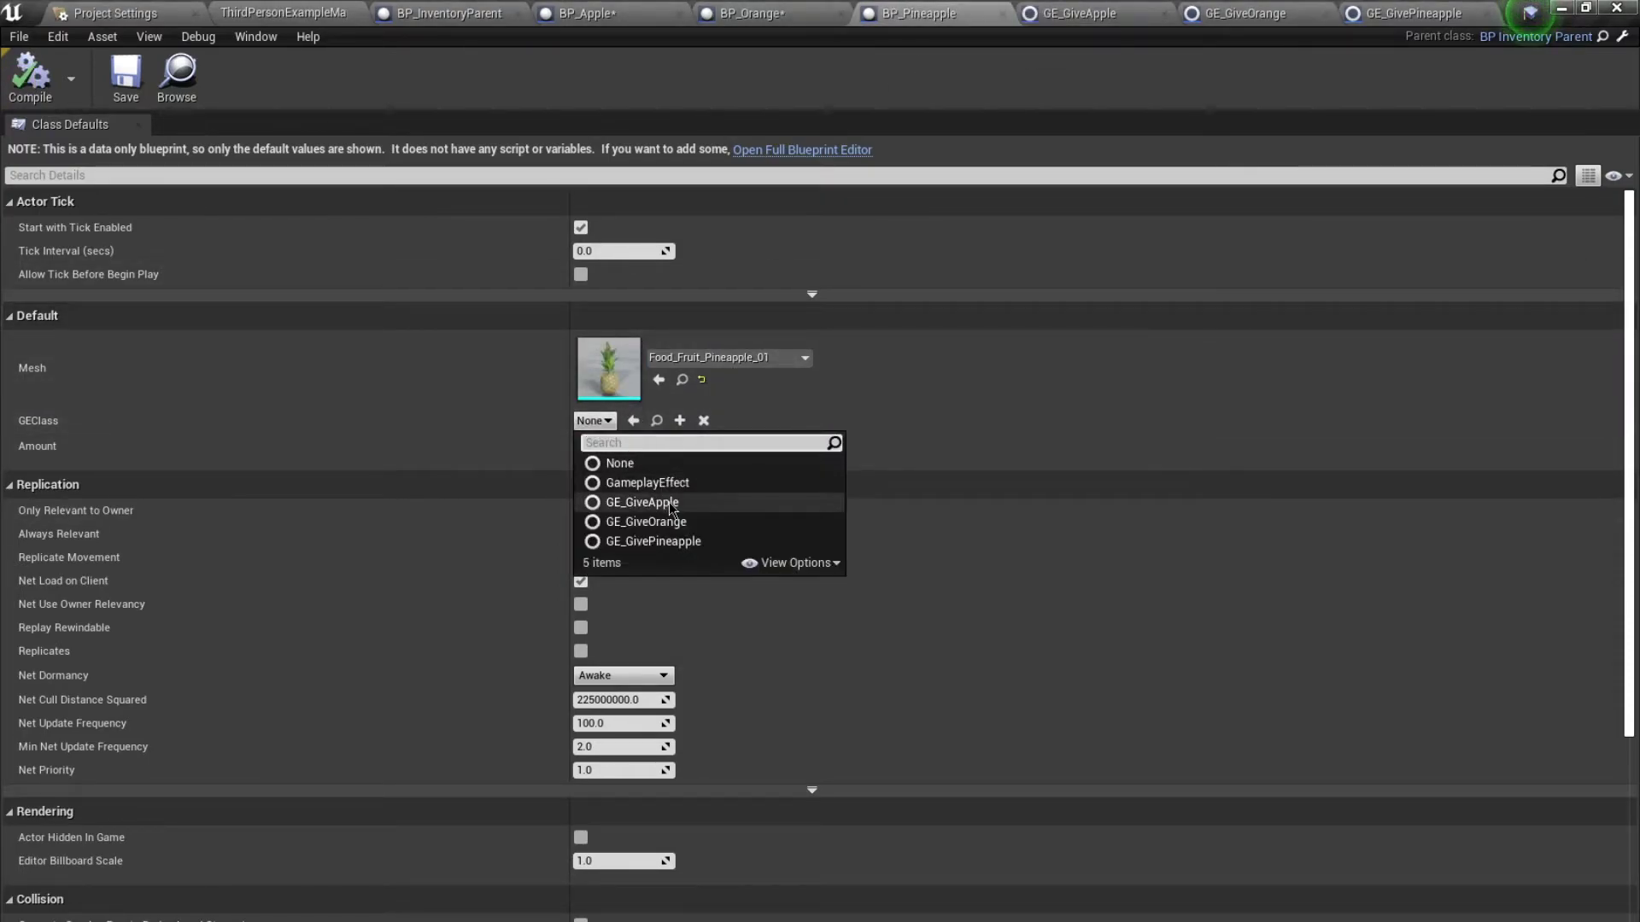
{"action": "left_click", "coordinate": [685, 533]}
Compile and save BP_Pineapple, BP_Orange and BP_Apple.
{"action": "left_click", "coordinate": [30, 75]}
{"action": "left_click", "coordinate": [125, 75]}
{"action": "left_click", "coordinate": [751, 13]}
{"action": "left_click", "coordinate": [30, 76]}
{"action": "left_click", "coordinate": [126, 76]}
{"action": "left_click", "coordinate": [586, 13]}
{"action": "left_click", "coordinate": [30, 75]}
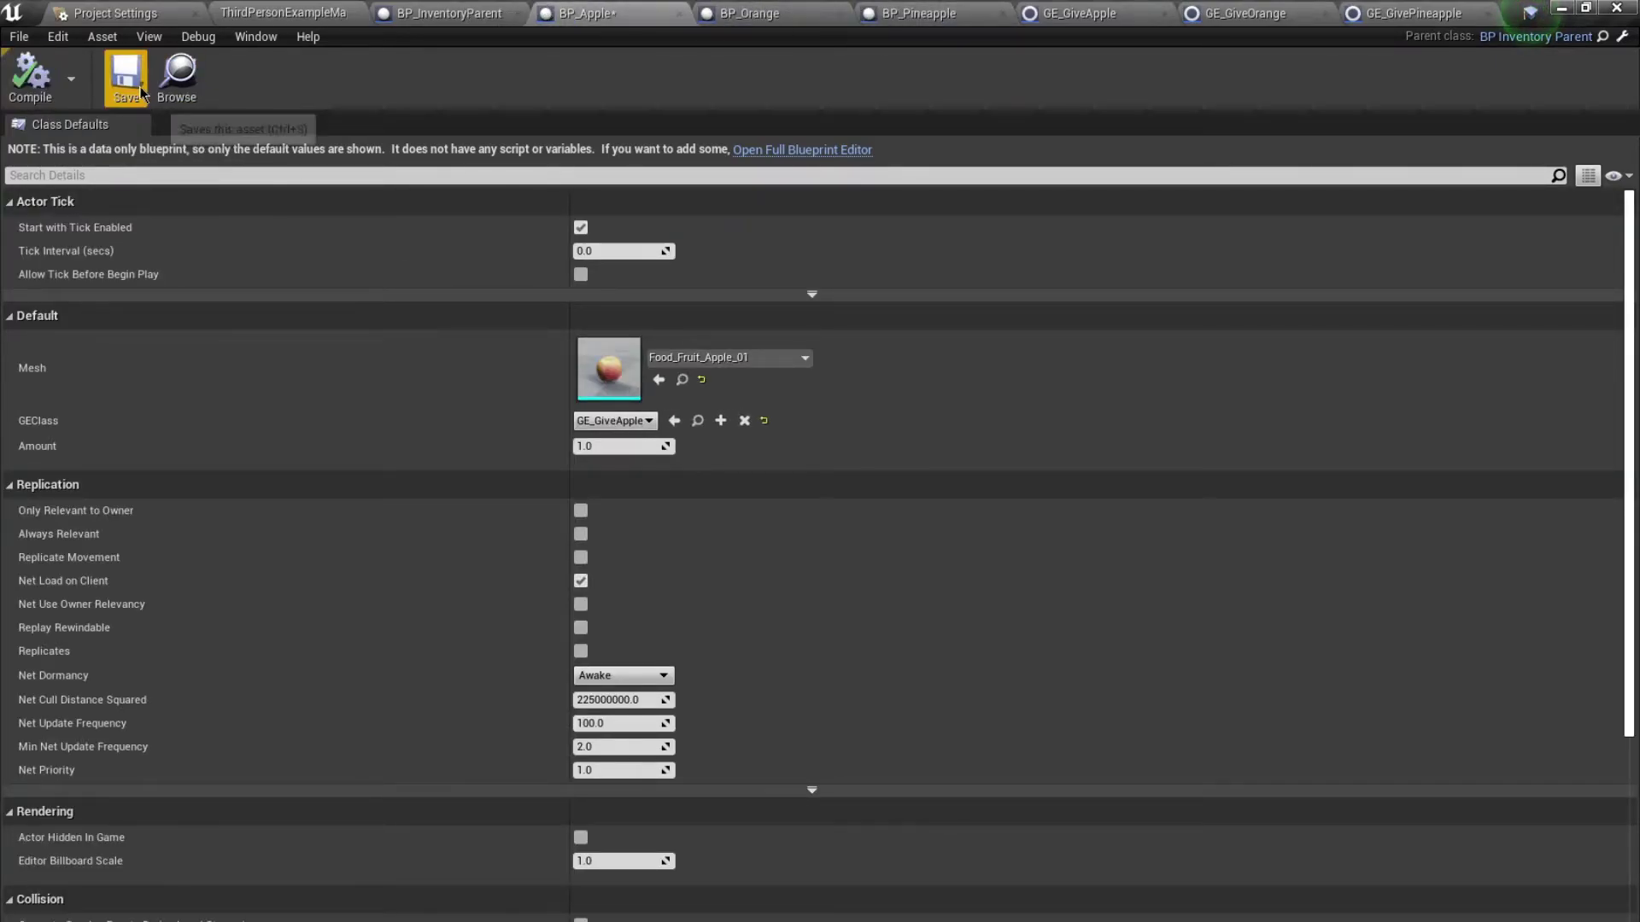
{"action": "left_click", "coordinate": [678, 14]}
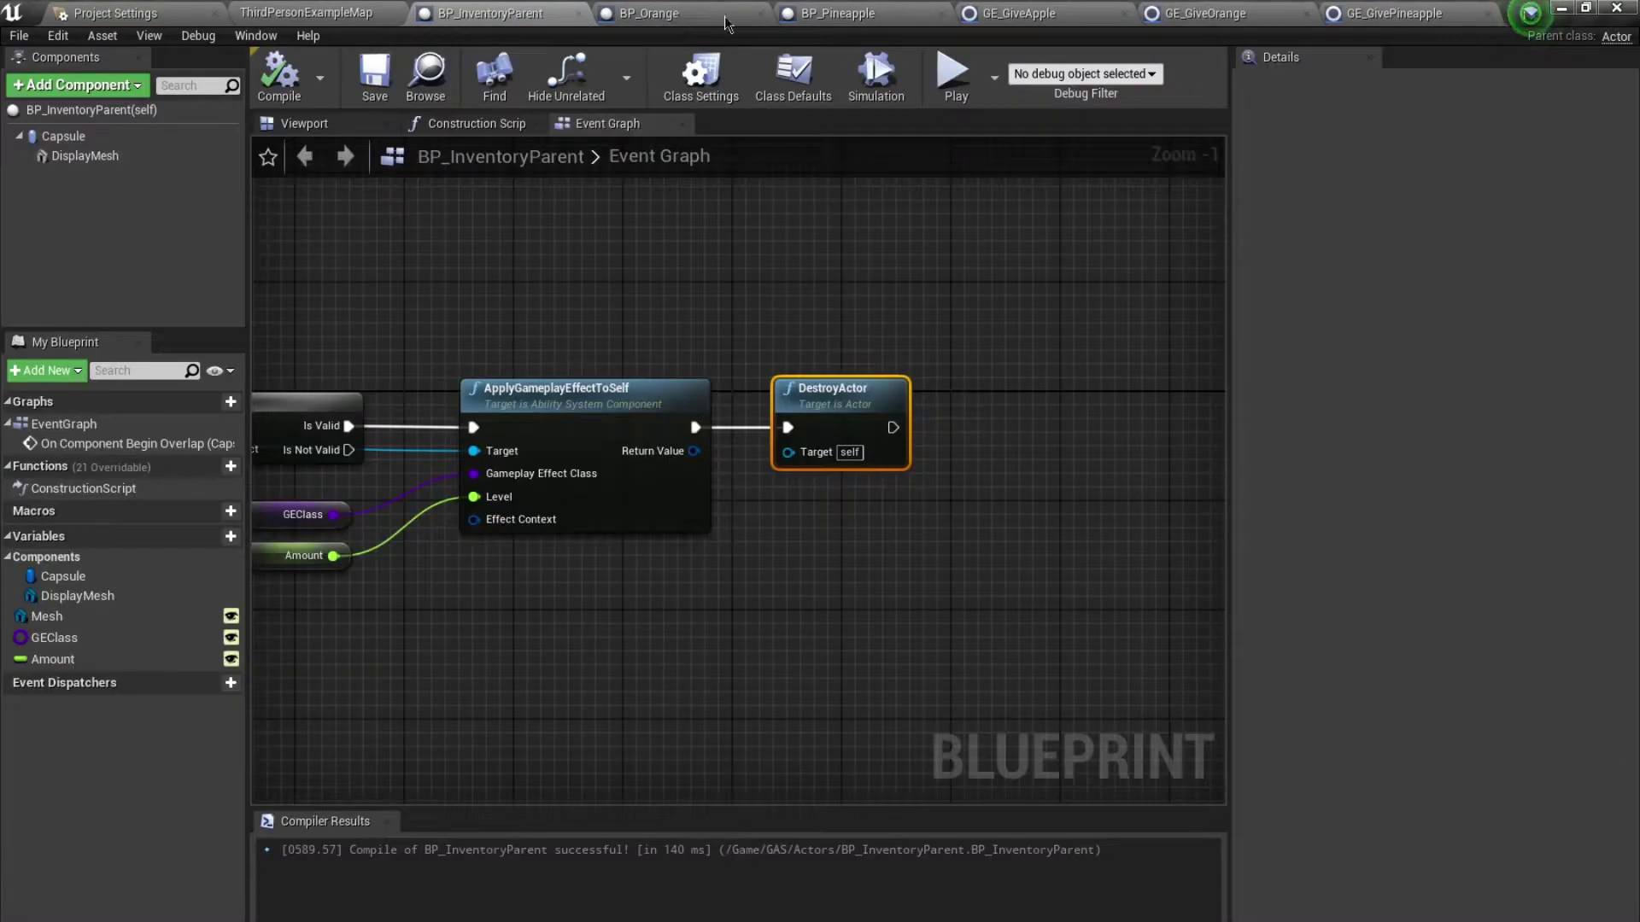
Close the three finished pickup editors and return to BP_InventoryParent.
{"action": "left_click", "coordinate": [771, 14]}
{"action": "left_click", "coordinate": [771, 14]}
{"action": "left_click", "coordinate": [771, 13]}
{"action": "left_click", "coordinate": [771, 14]}
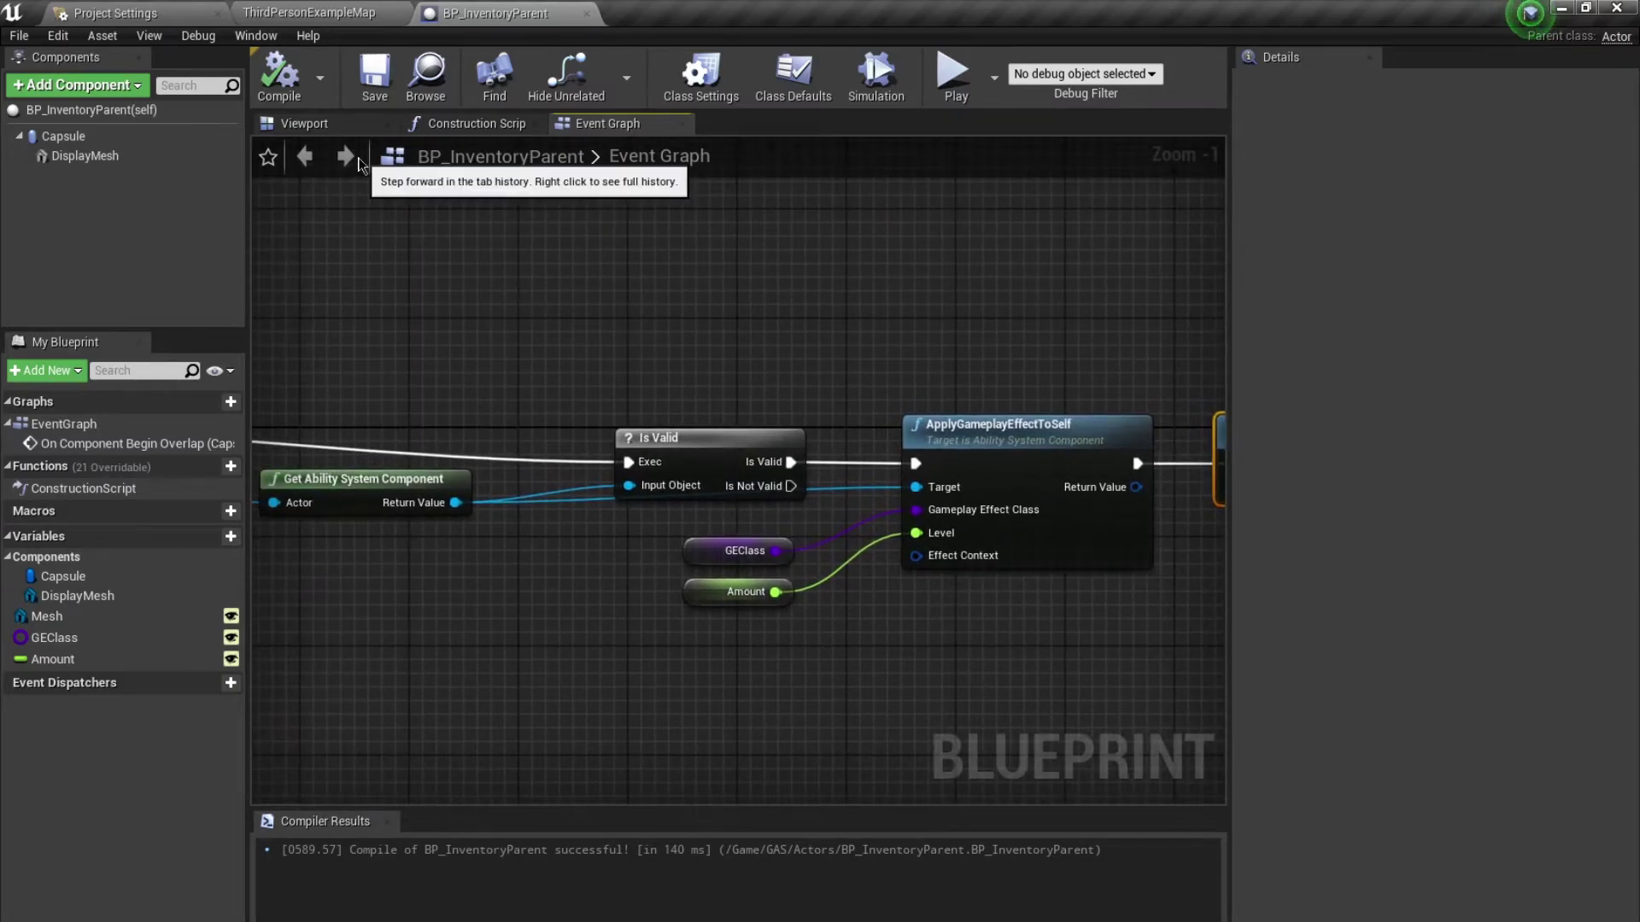
{"action": "left_click", "coordinate": [328, 8]}
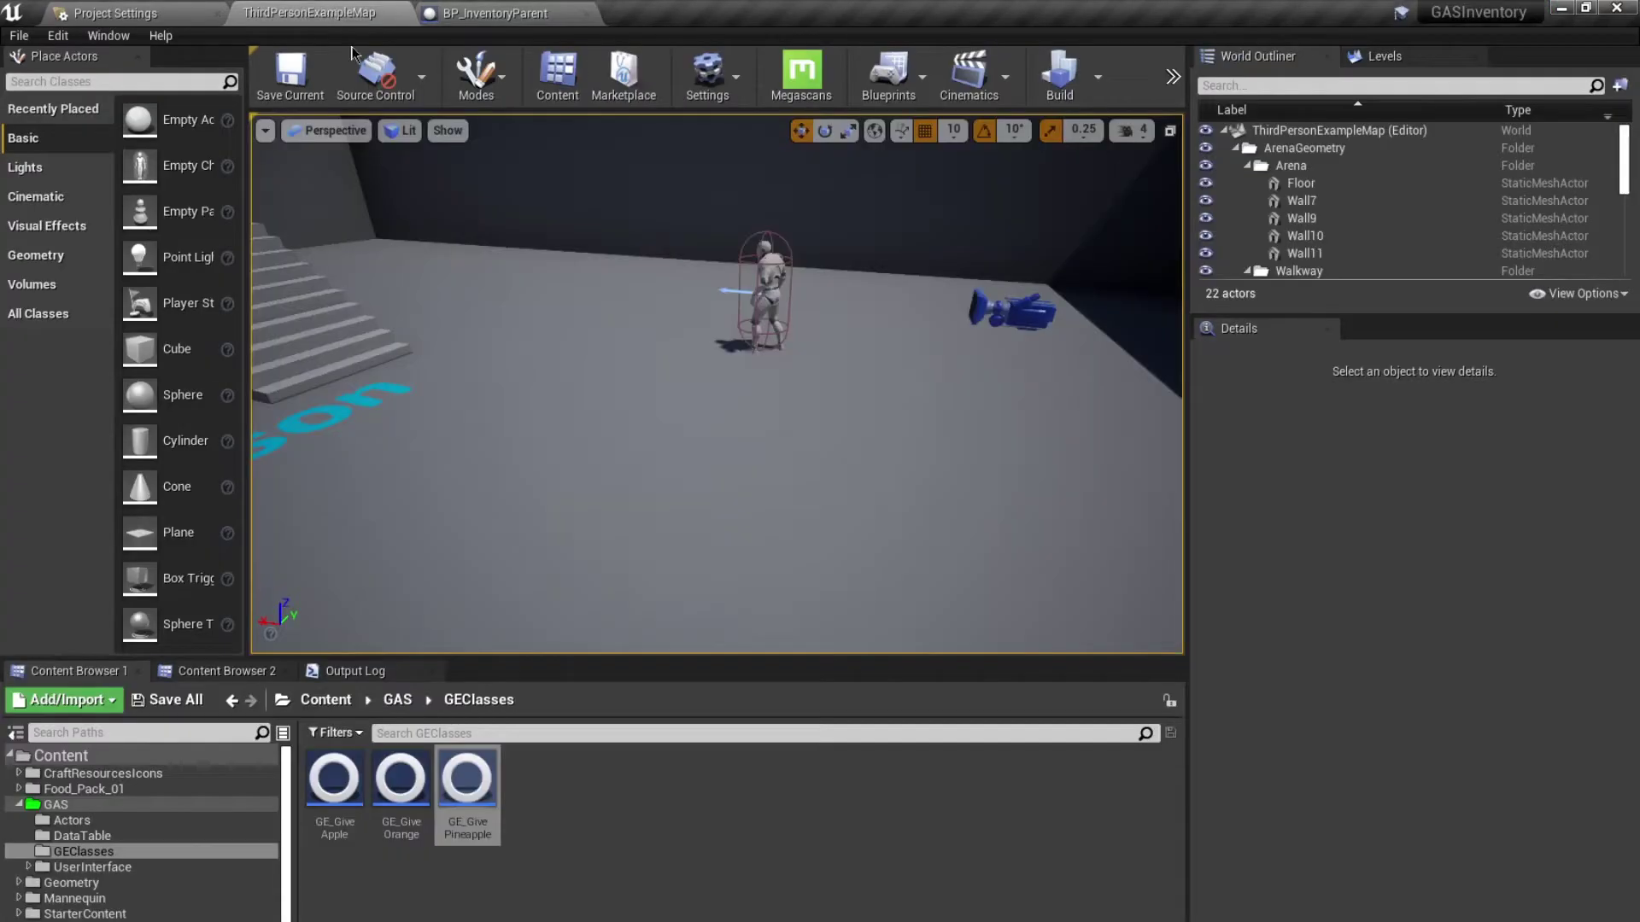
{"action": "left_click", "coordinate": [491, 13]}
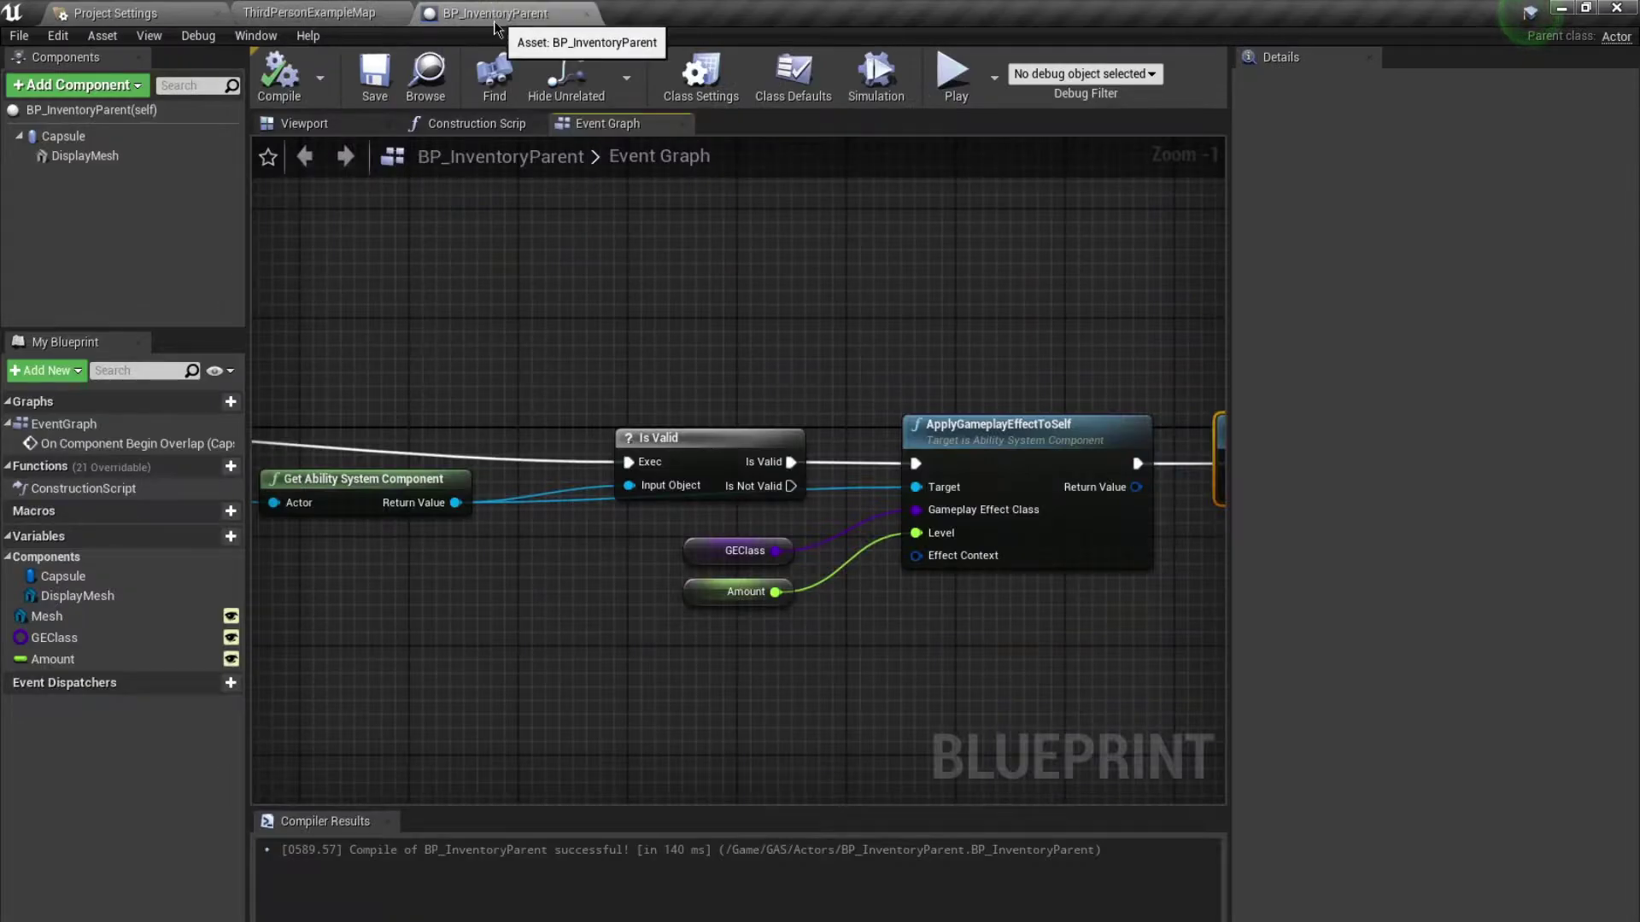
Add a Rotating Movement component in BP_InventoryParent's Viewport.
{"action": "left_click", "coordinate": [349, 126]}
{"action": "left_click", "coordinate": [119, 85]}
{"action": "type", "text": "ra"}
{"action": "key", "text": "BackSpace"}
{"action": "key", "text": "BackSpace"}
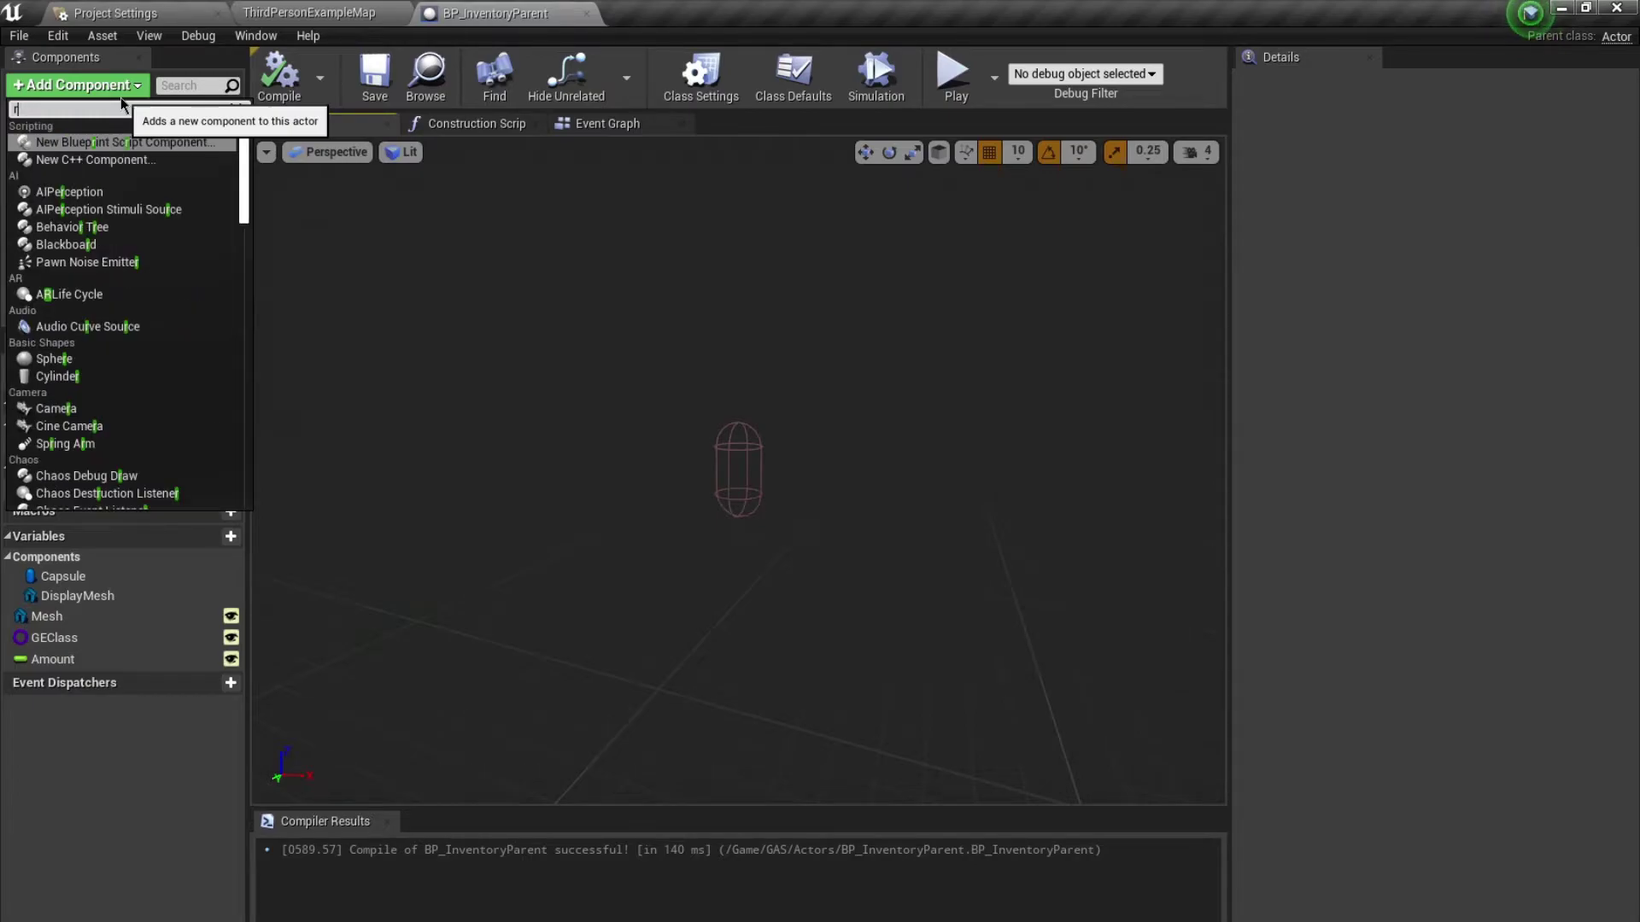
{"action": "type", "text": "rotat"}
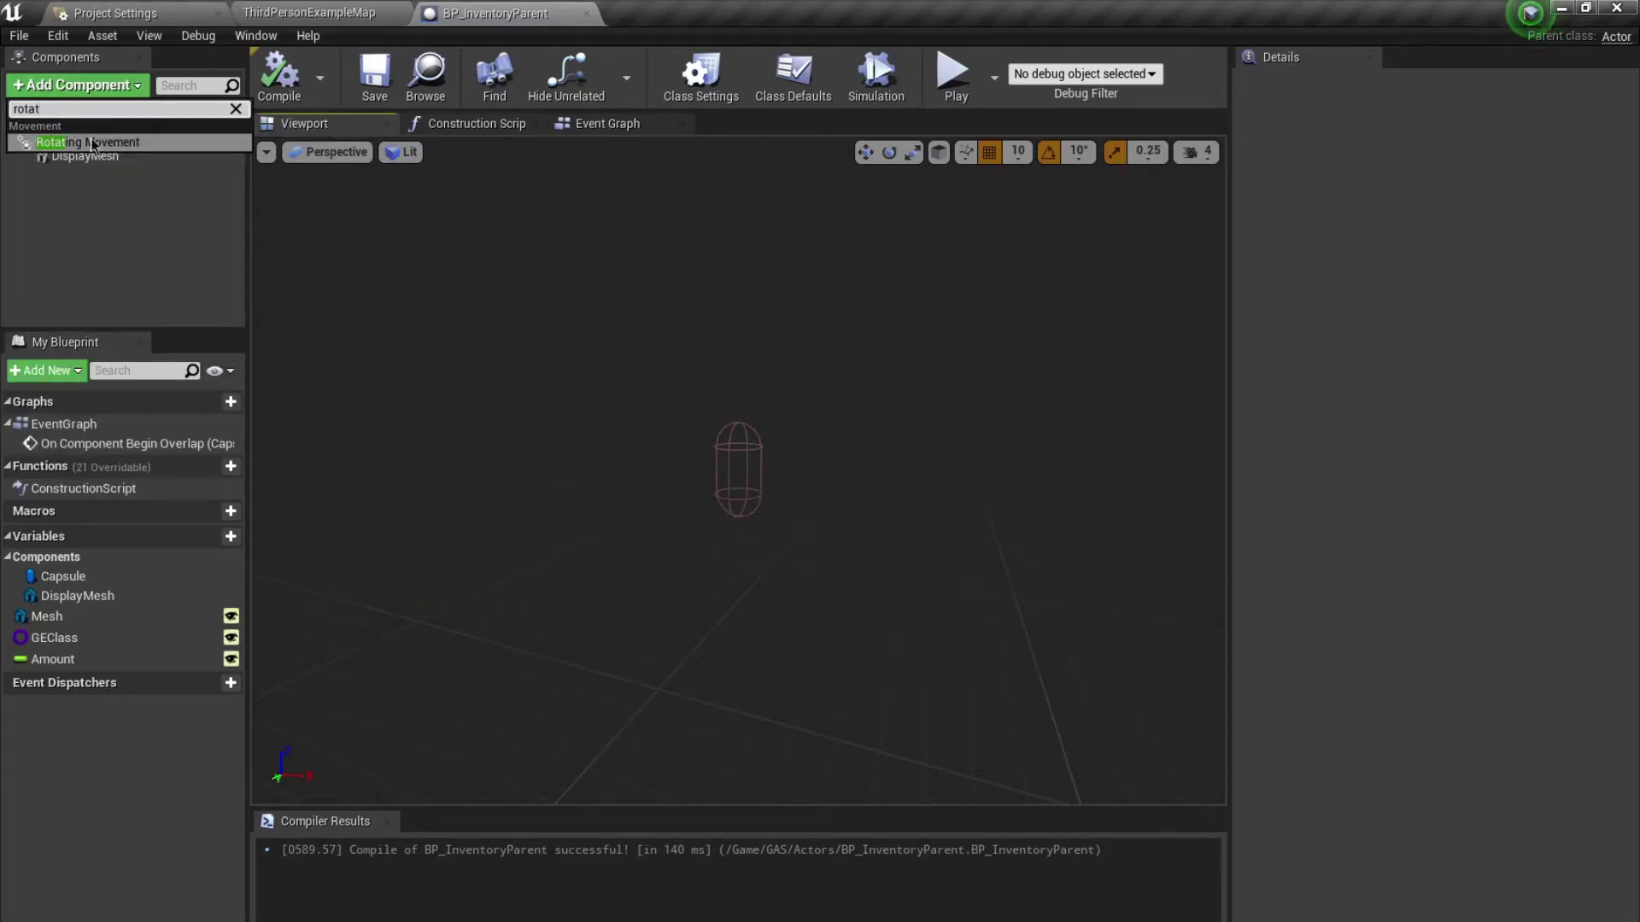
{"action": "left_click", "coordinate": [91, 142]}
{"action": "left_click", "coordinate": [85, 155]}
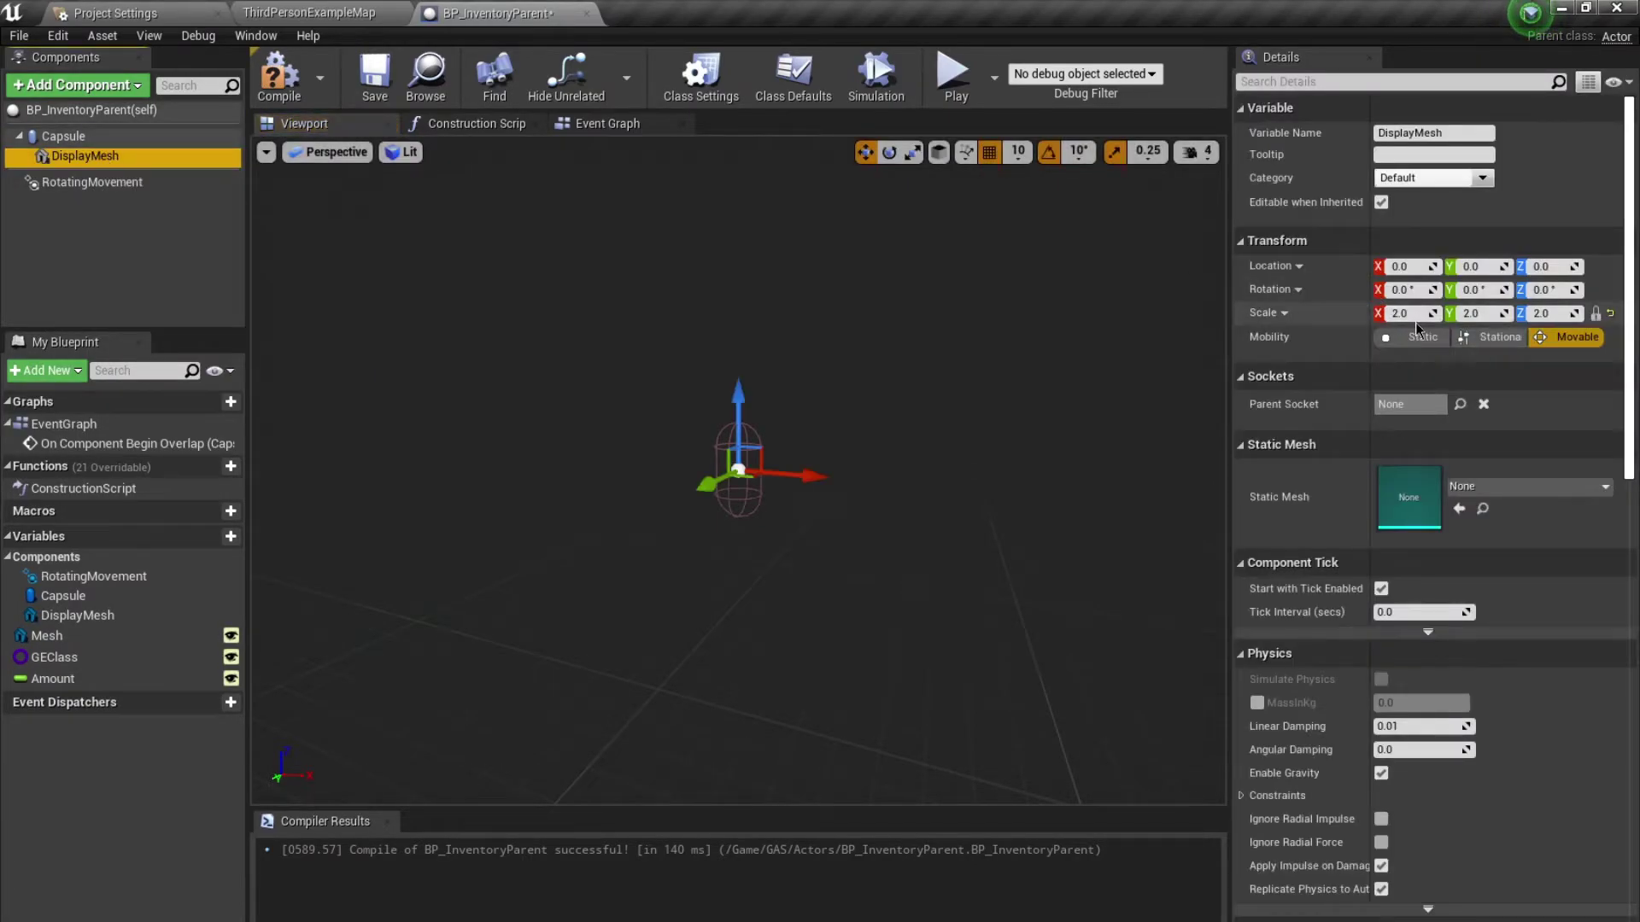
Compile and save BP_InventoryParent, then go back to the level map.
{"action": "left_click", "coordinate": [279, 76]}
{"action": "left_click", "coordinate": [375, 77]}
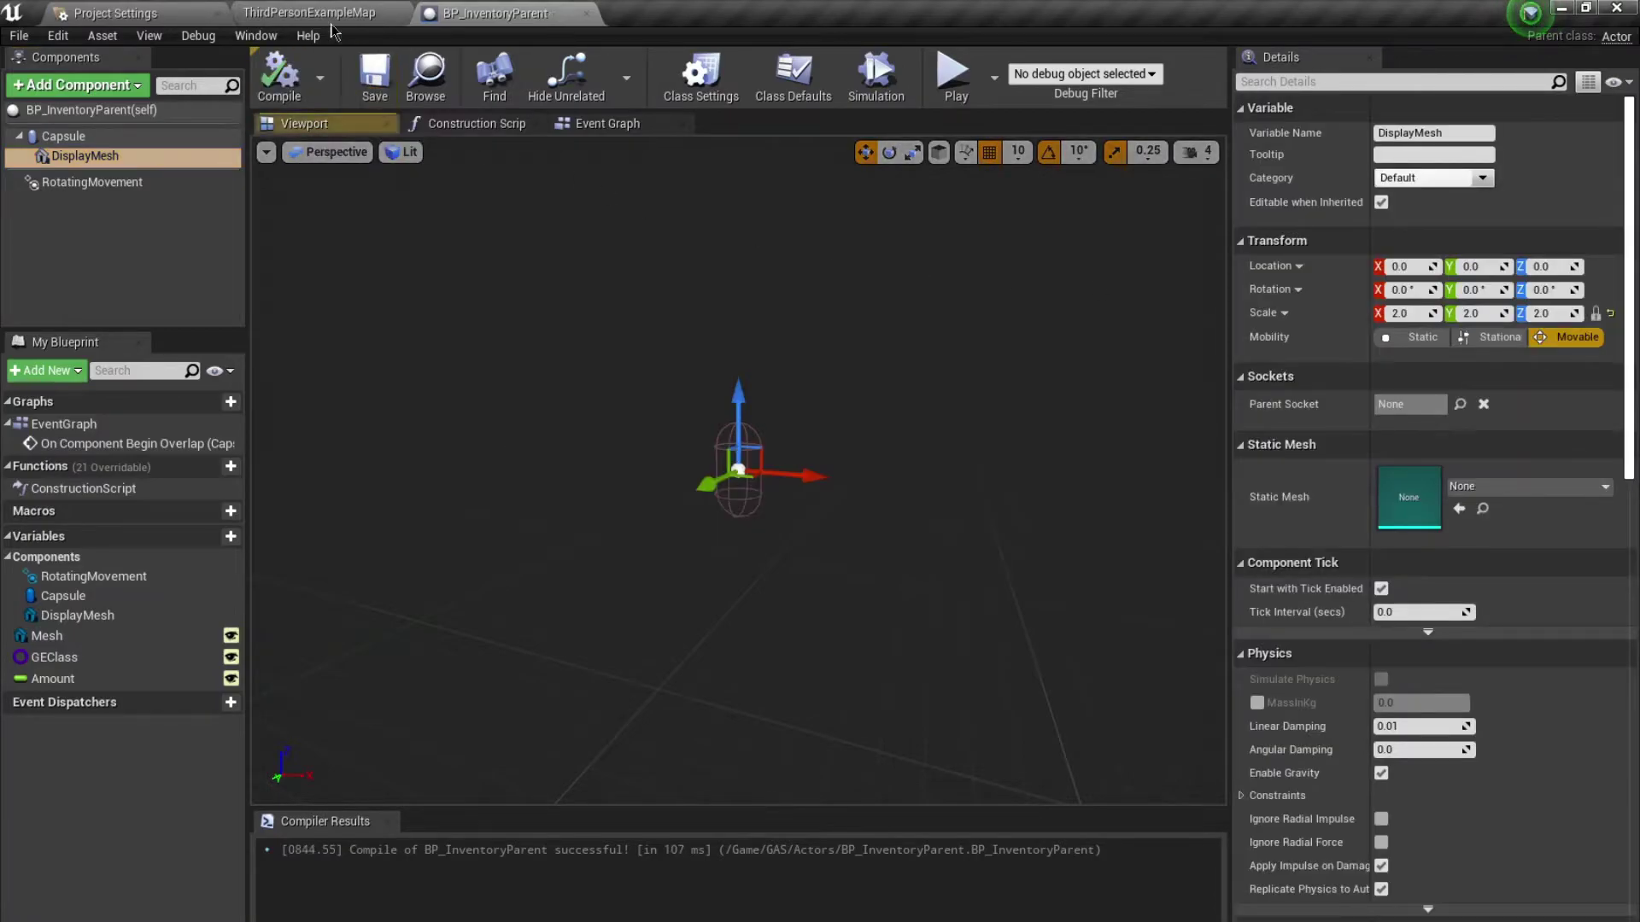
{"action": "left_click", "coordinate": [309, 12]}
{"action": "right_click_drag", "start_coordinate": [476, 356], "coordinate": [867, 325]}
Drag BP_Apple, BP_Orange and BP_Pineapple from GAS/Actors onto the arena floor side by side.
{"action": "left_click", "coordinate": [398, 700]}
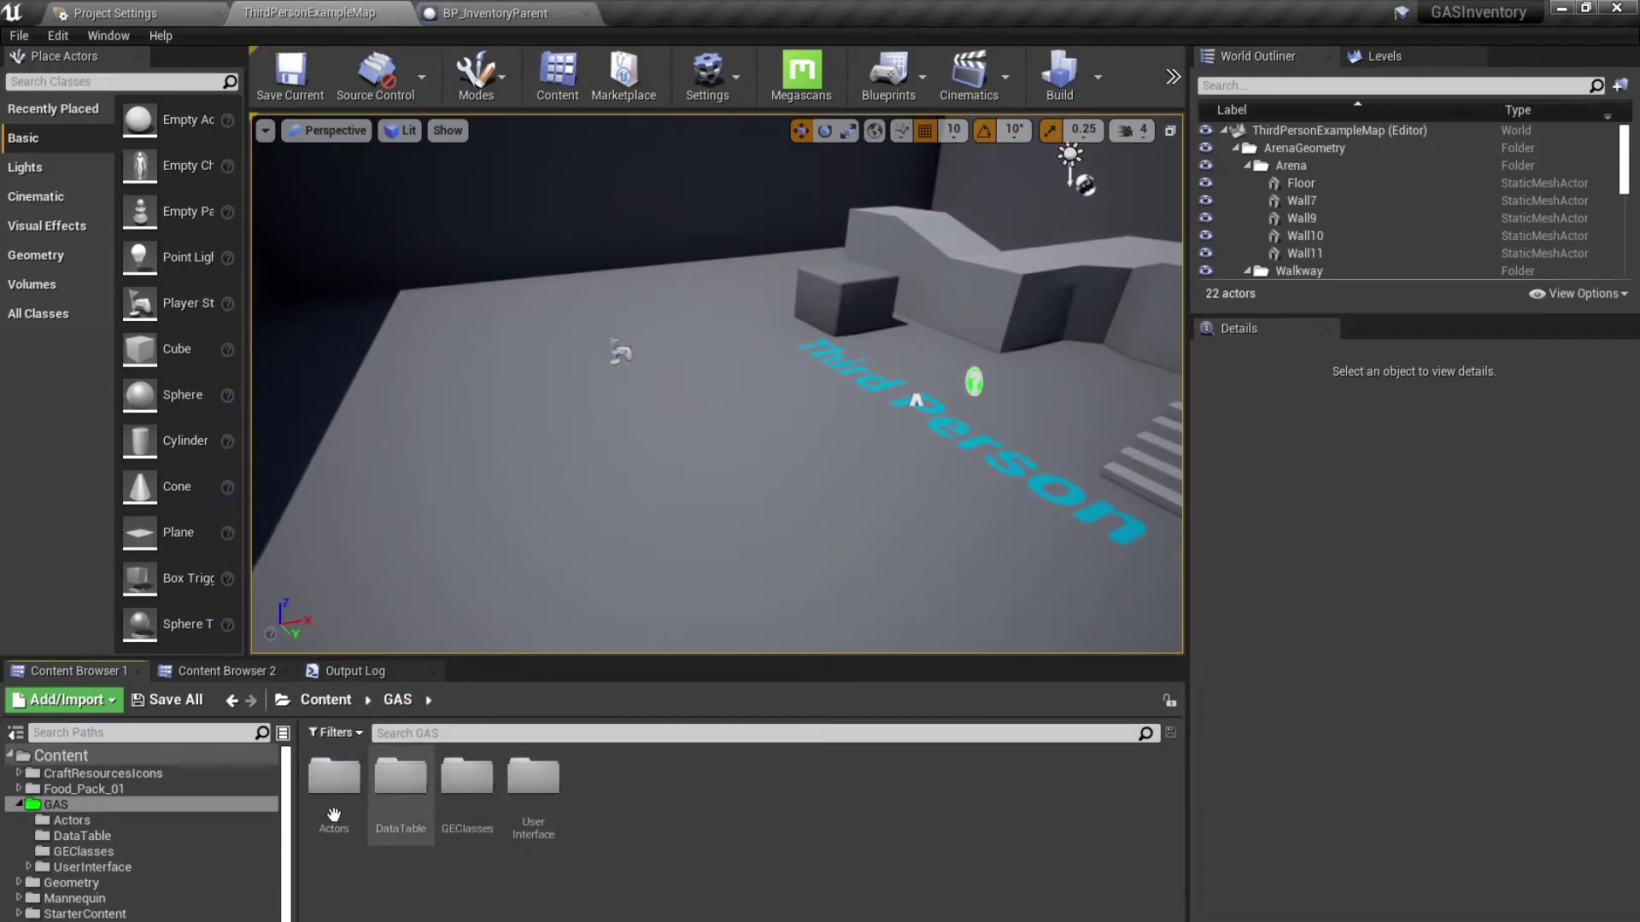
{"action": "double_click", "coordinate": [334, 814]}
{"action": "left_click_drag", "start_coordinate": [333, 781], "coordinate": [455, 535]}
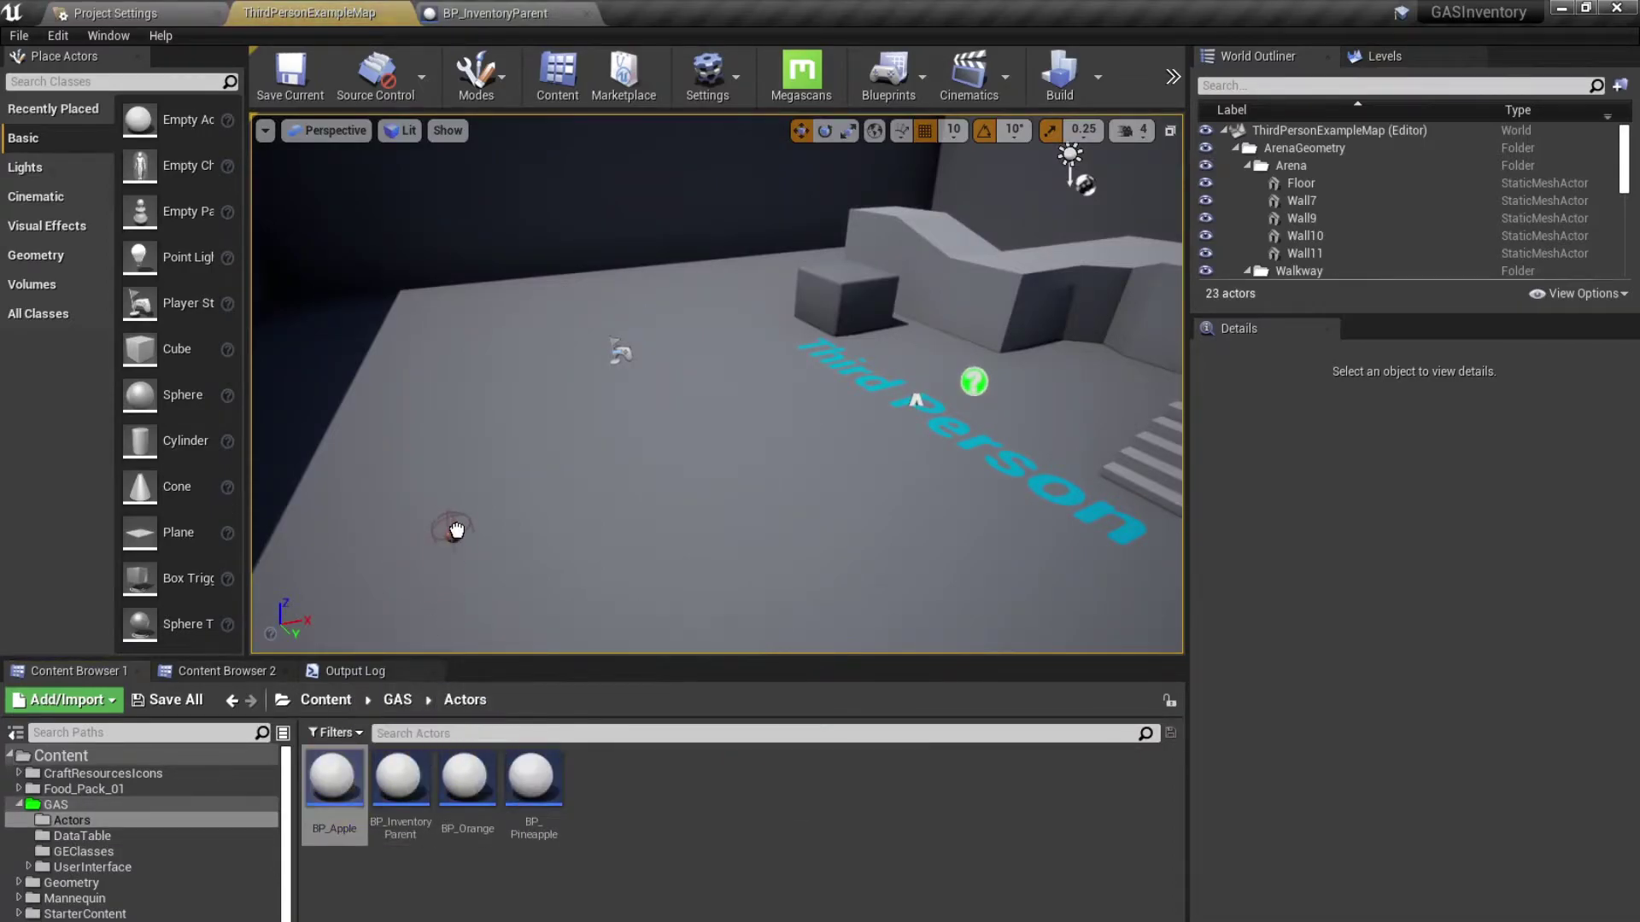
{"action": "left_click_drag", "start_coordinate": [438, 773], "coordinate": [536, 484]}
{"action": "left_click_drag", "start_coordinate": [549, 771], "coordinate": [636, 403]}
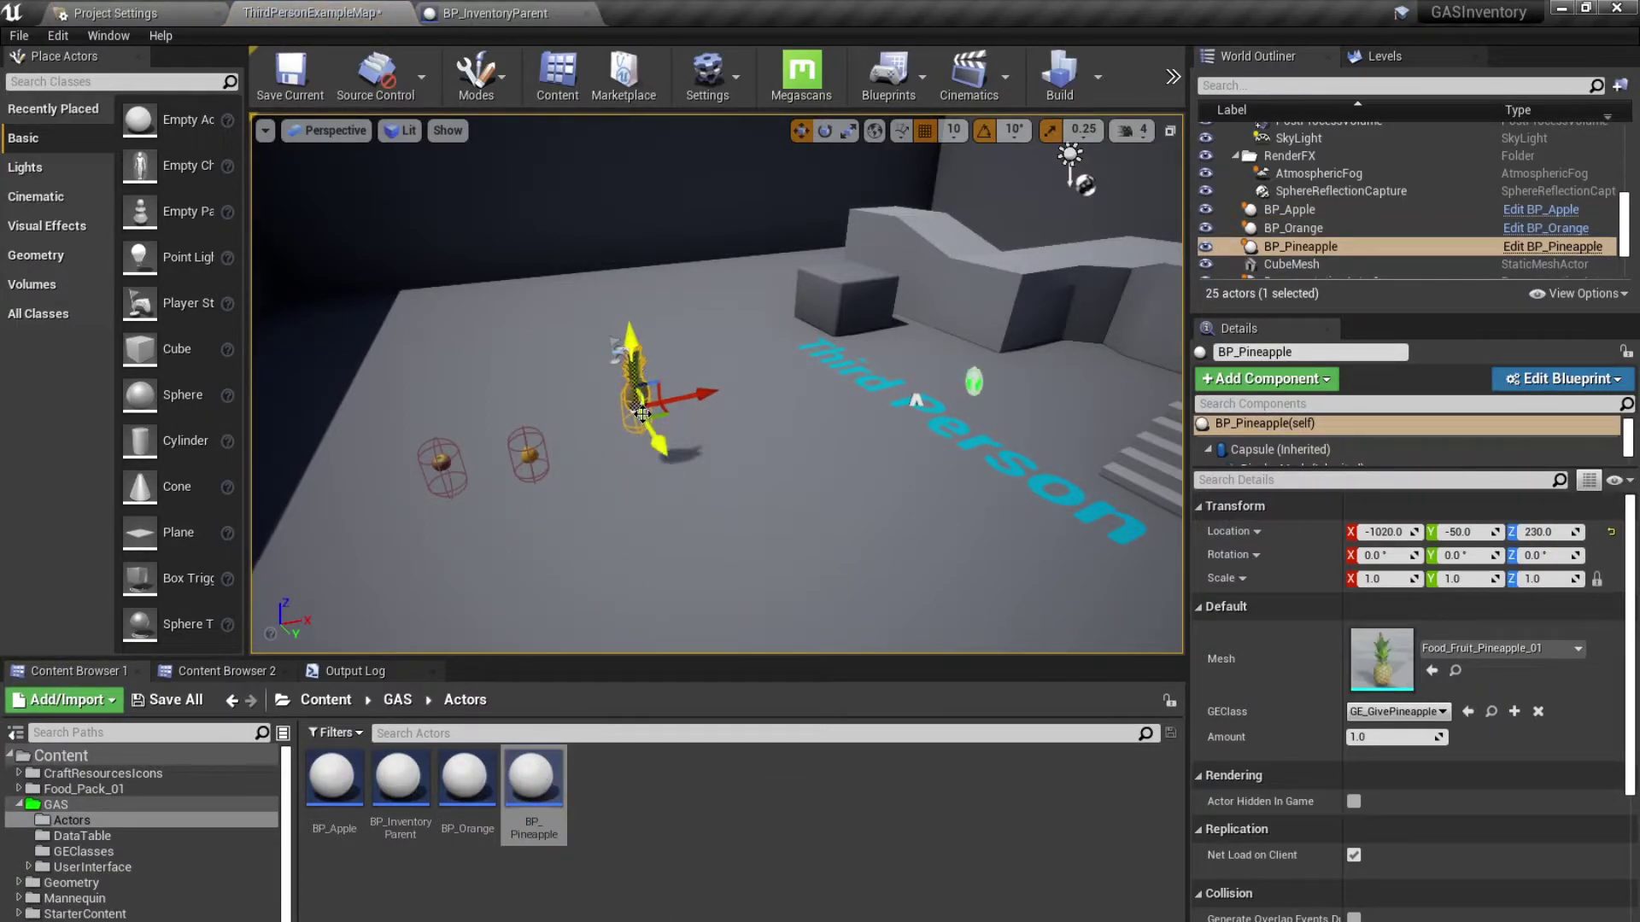
Check the three placed fruit pickups, then play-test with Alt+P and walk toward them.
{"action": "left_click", "coordinate": [573, 450]}
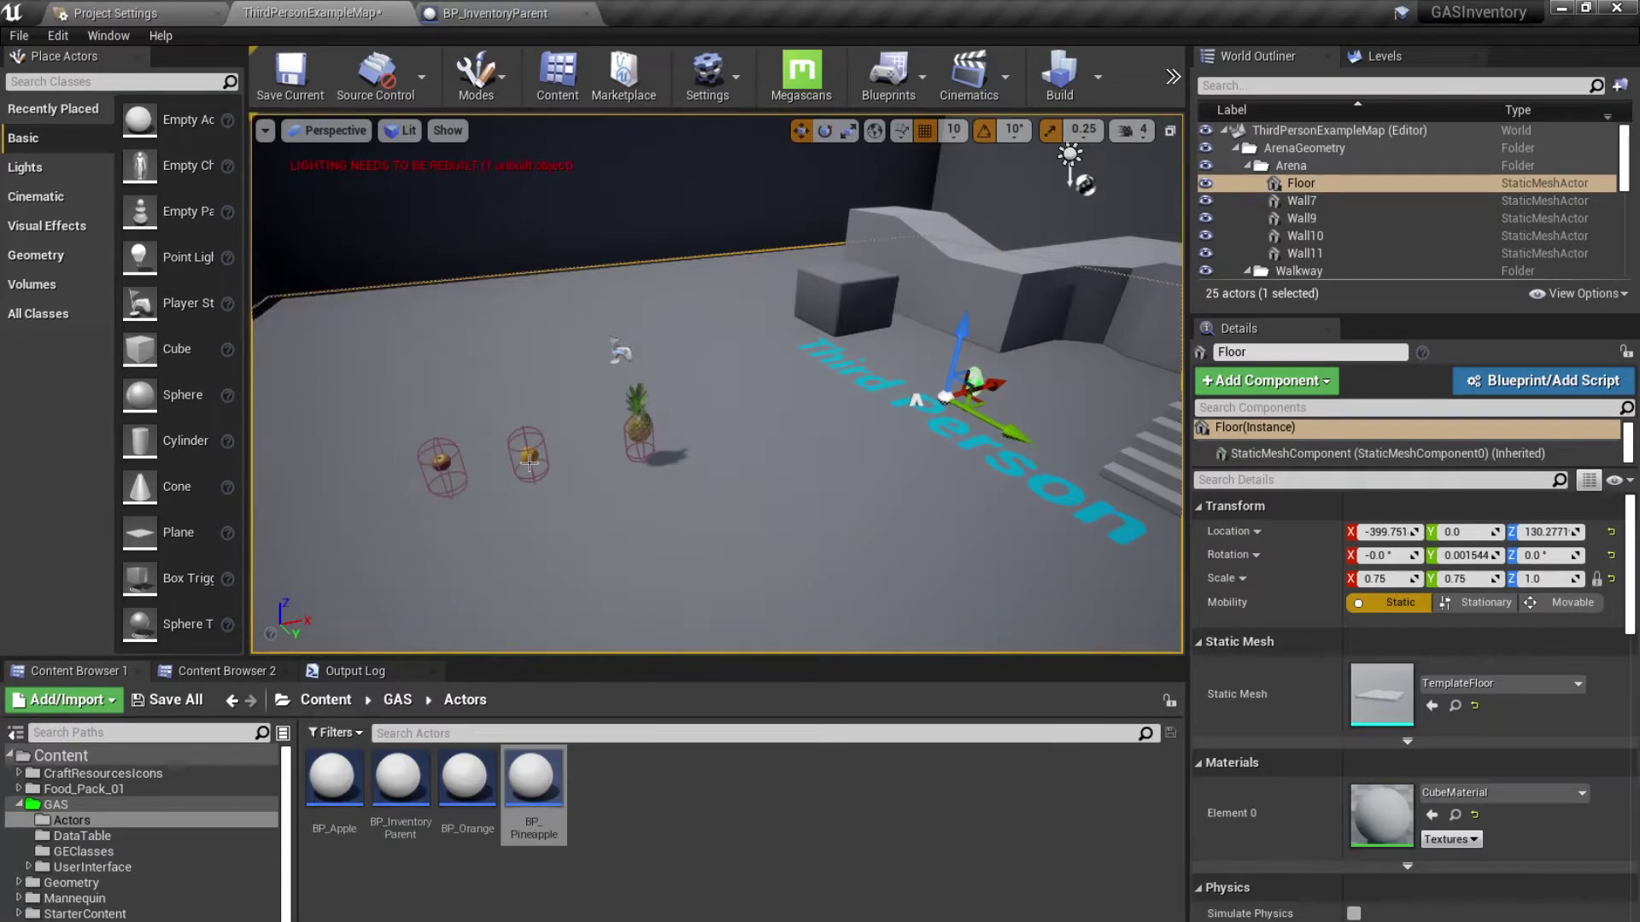
{"action": "left_click", "coordinate": [529, 459]}
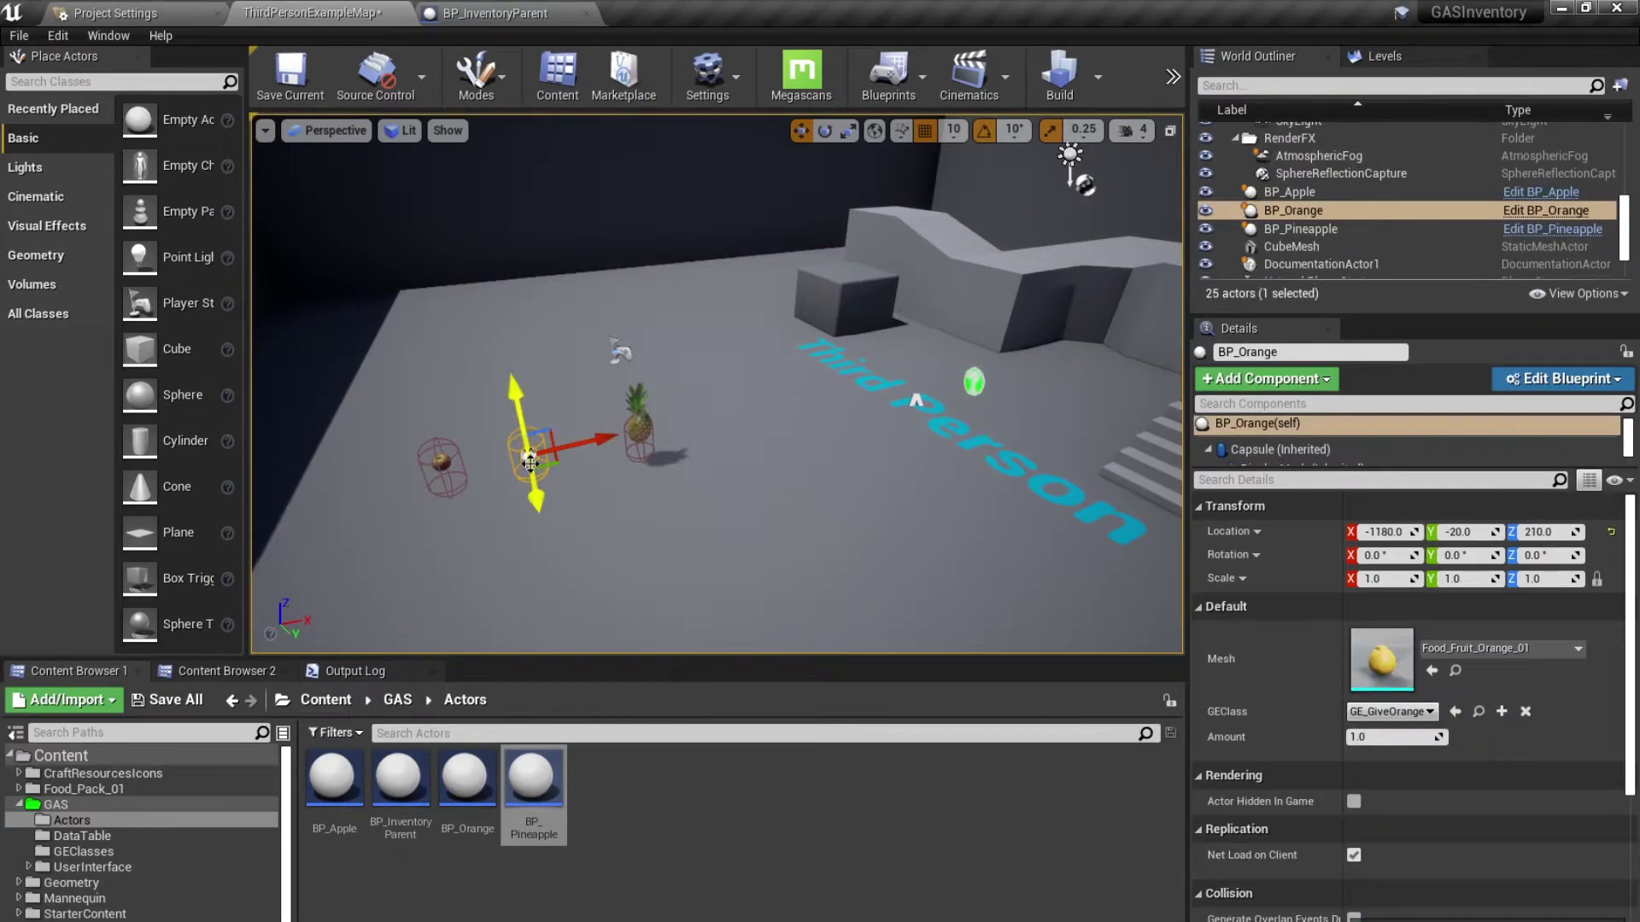
{"action": "left_click", "coordinate": [441, 462]}
{"action": "mouse_move", "coordinate": [650, 548]}
{"action": "right_mouse_down"}
{"action": "mouse_move", "coordinate": [615, 545]}
{"action": "mouse_move", "coordinate": [649, 548]}
{"action": "right_mouse_up"}
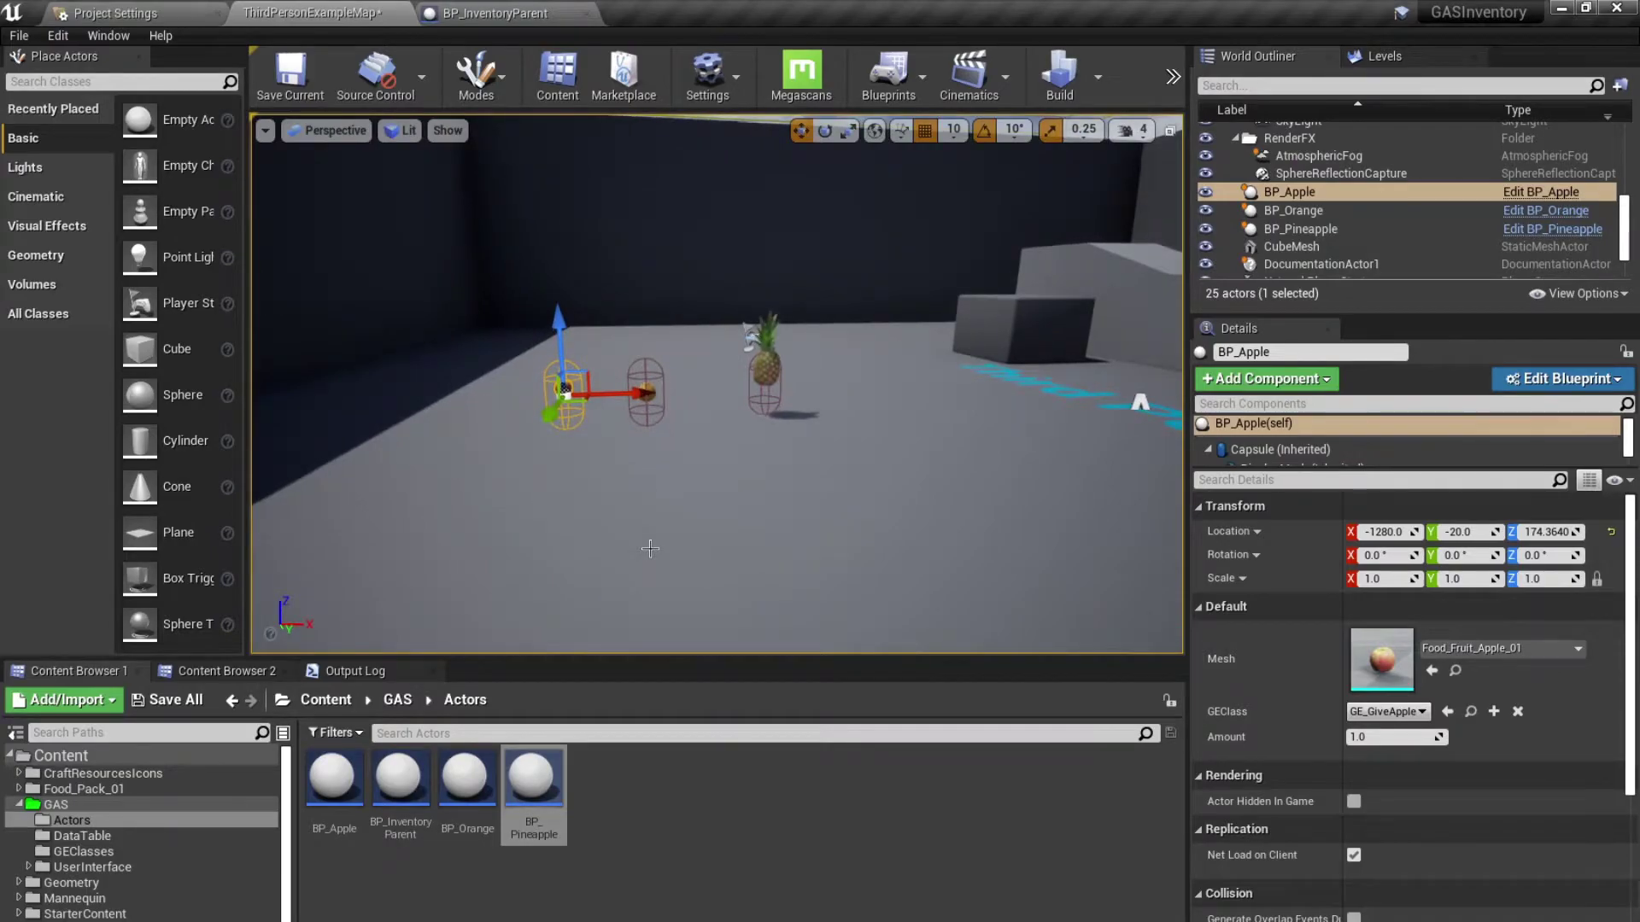
{"action": "key", "text": "alt+p"}
{"action": "key", "text": "w"}
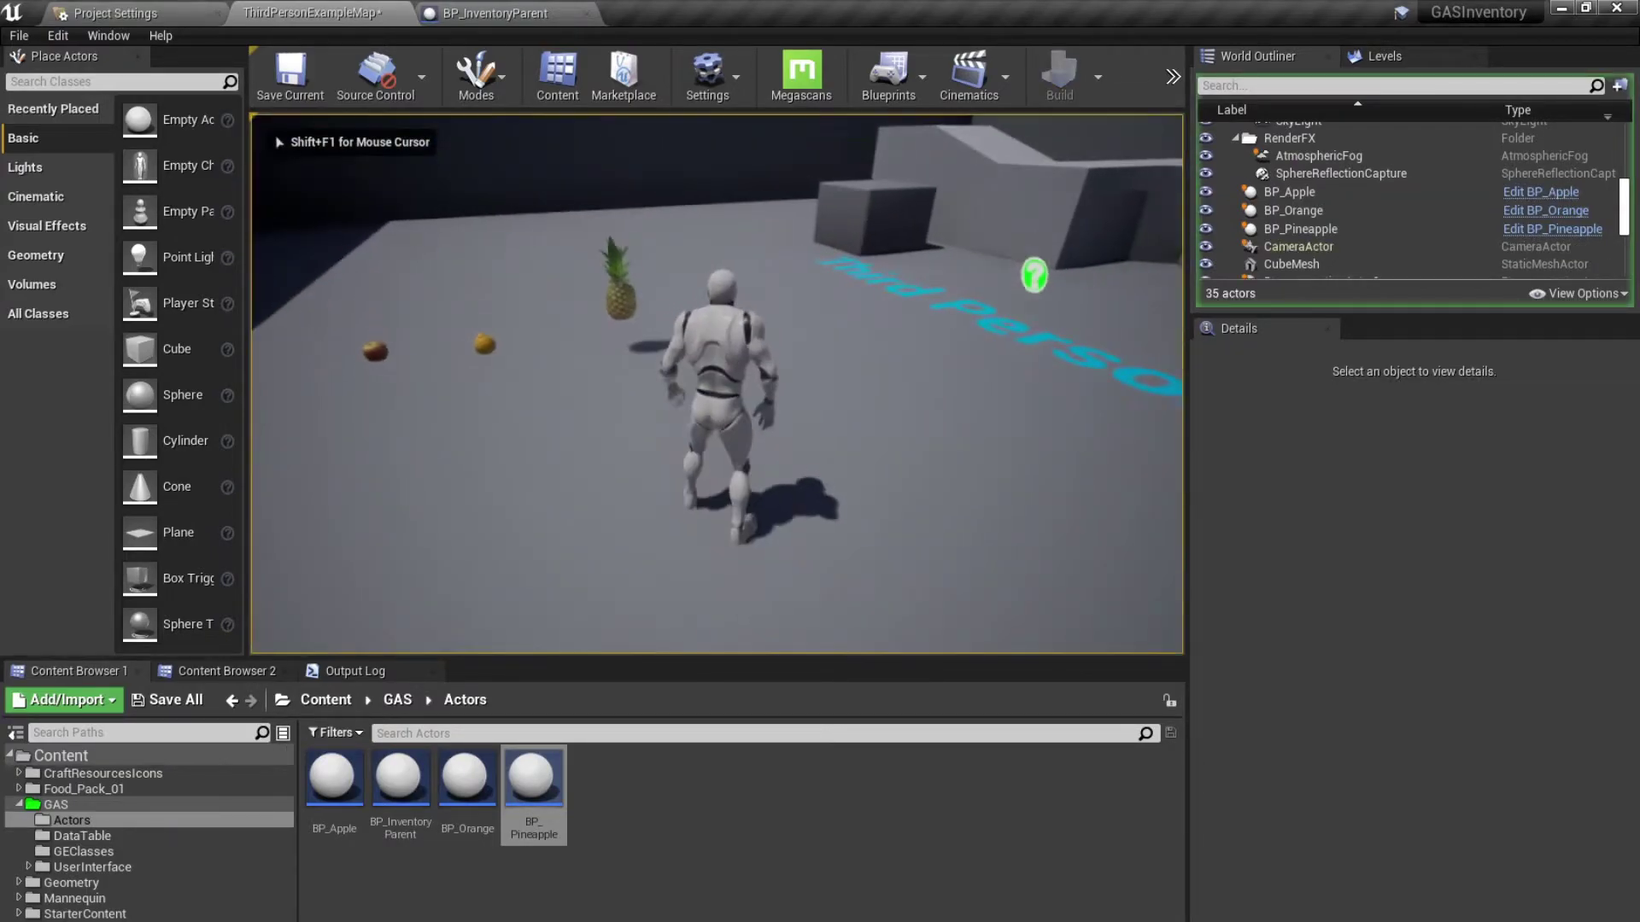